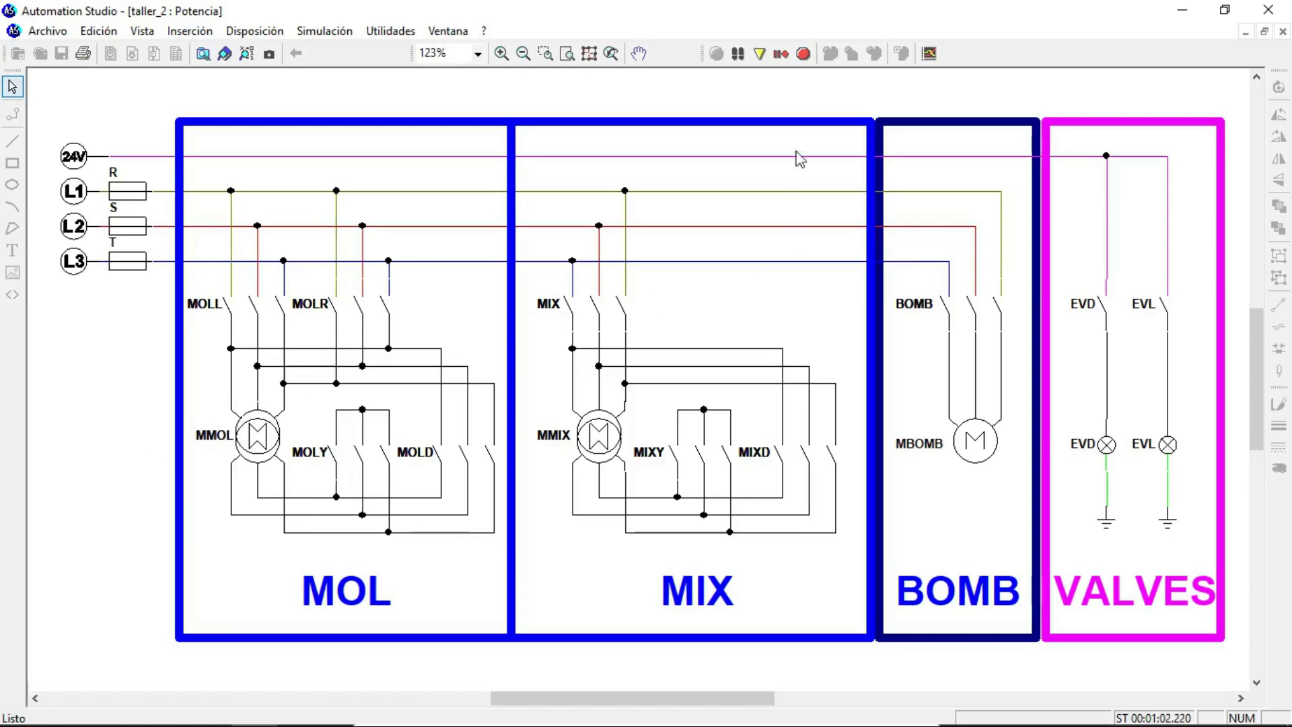
Stop the running simulation and open the Control diagram of taller_2 at its MOL section.
click(803, 54)
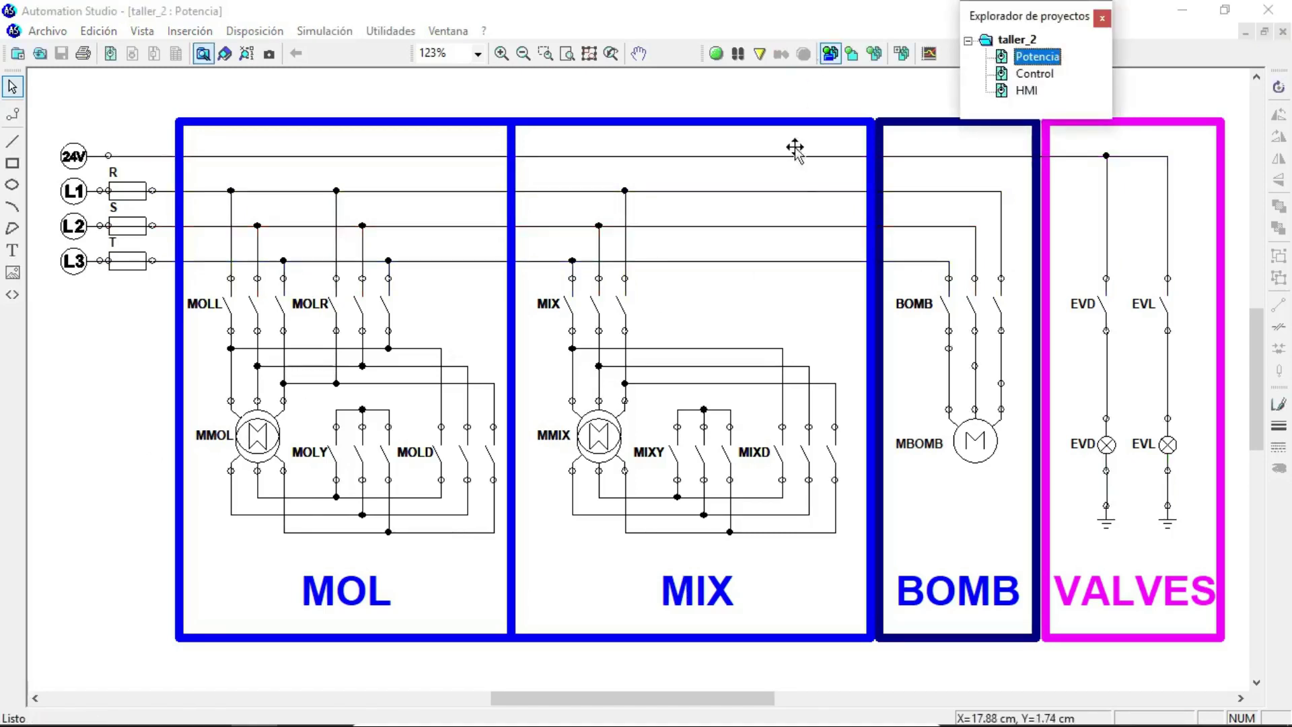
double_click(1034, 73)
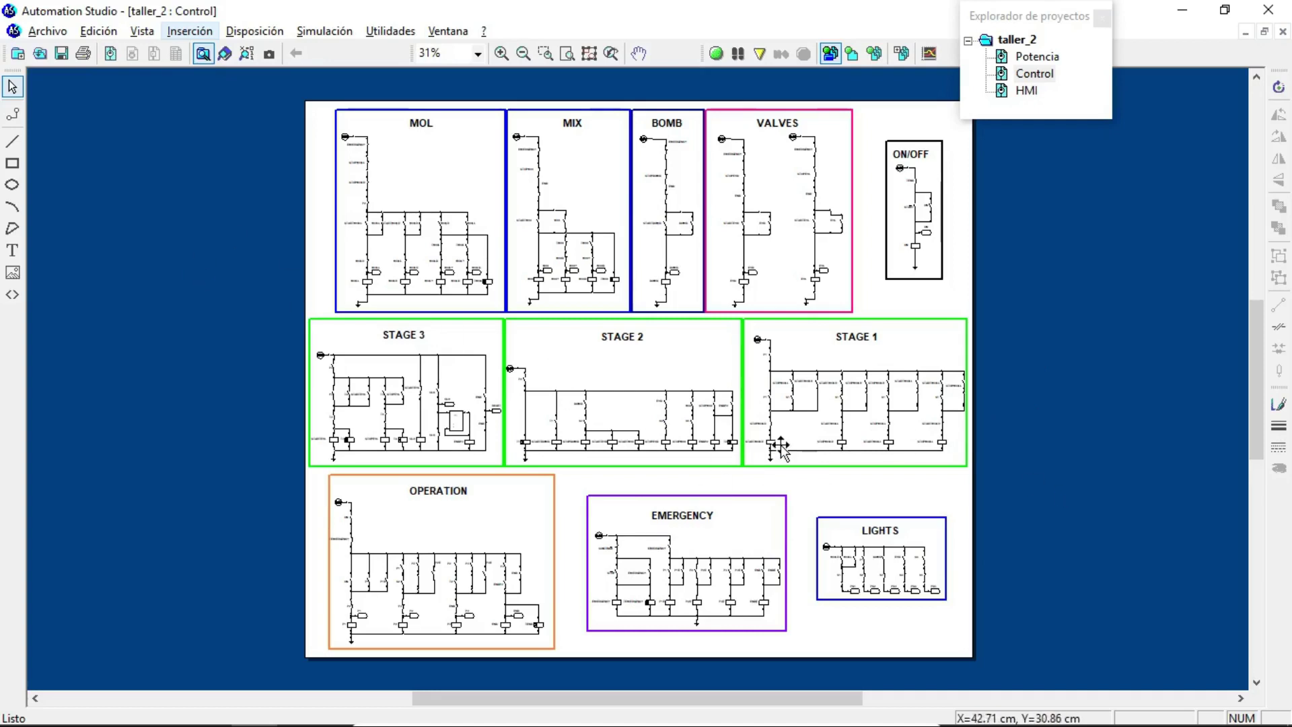
click(546, 53)
drag(326, 101, 513, 328)
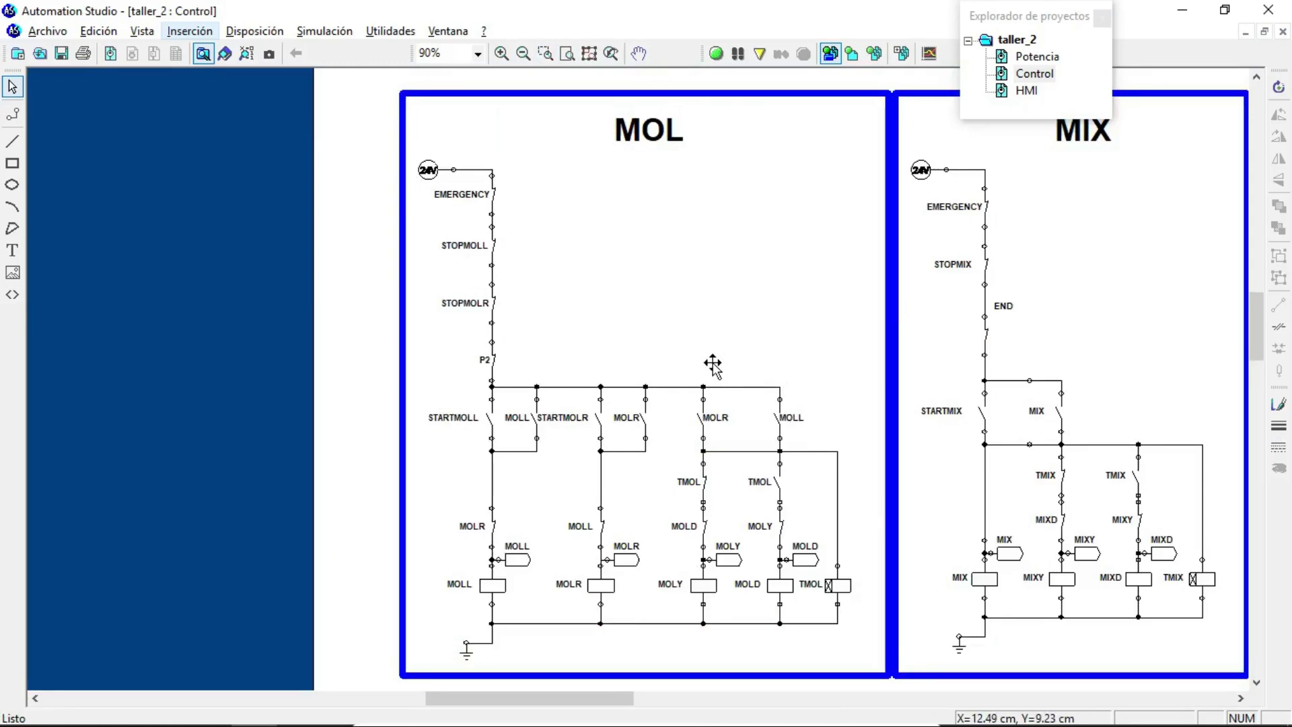
Examine the MOL control circuit from the 24V supply to ground, highlighting the branch that feeds the MOLL coil.
drag(386, 154, 861, 673)
click(364, 317)
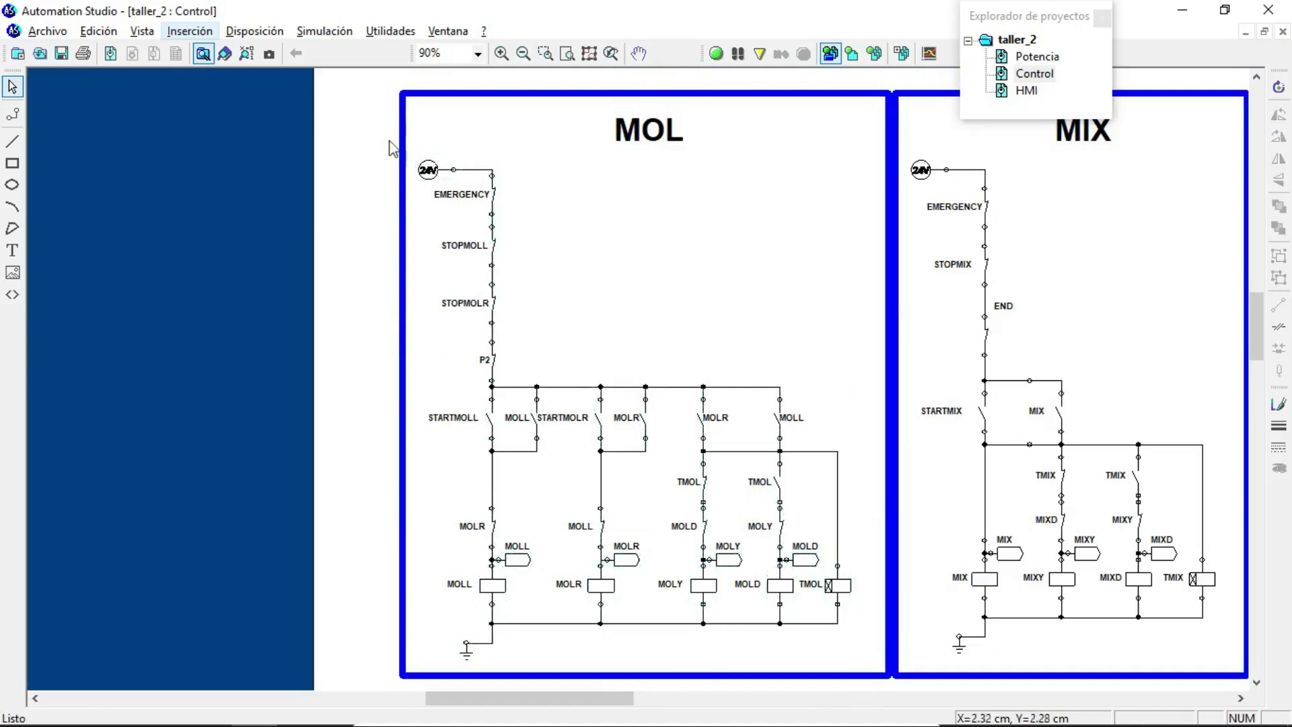
click(545, 53)
drag(383, 152, 869, 670)
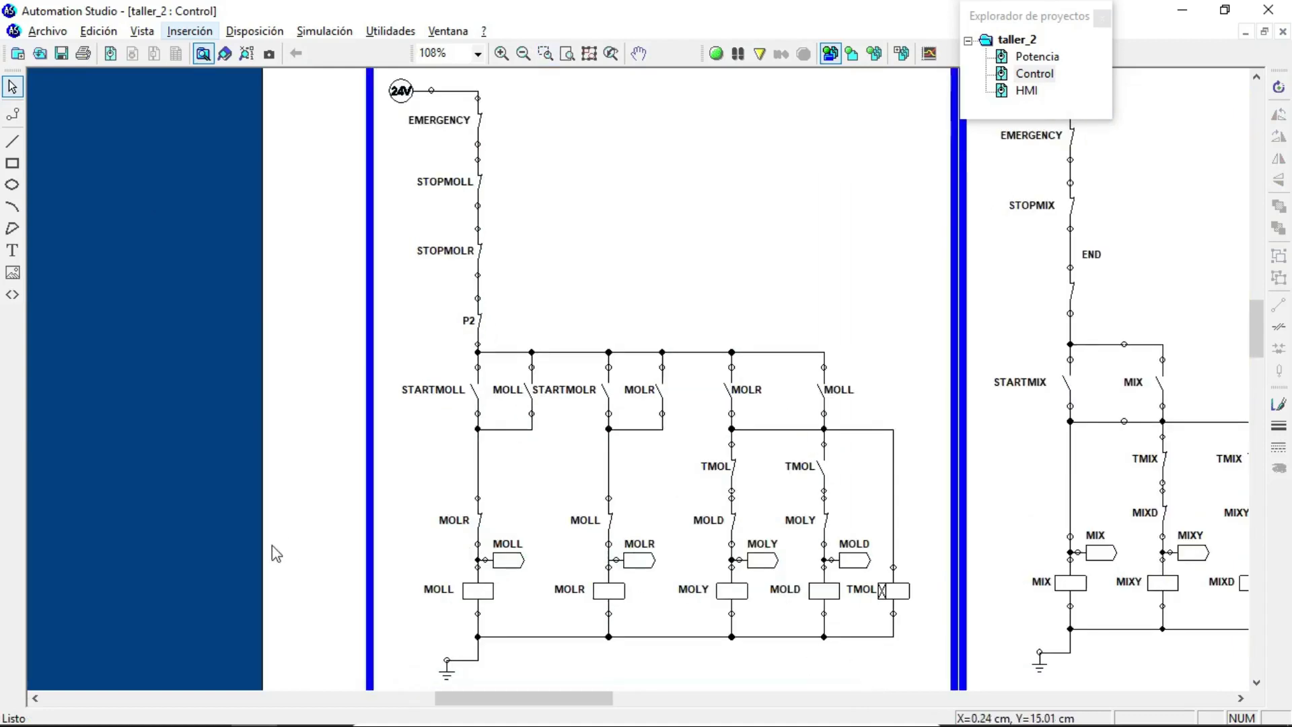
scroll(669, 404, up, 1)
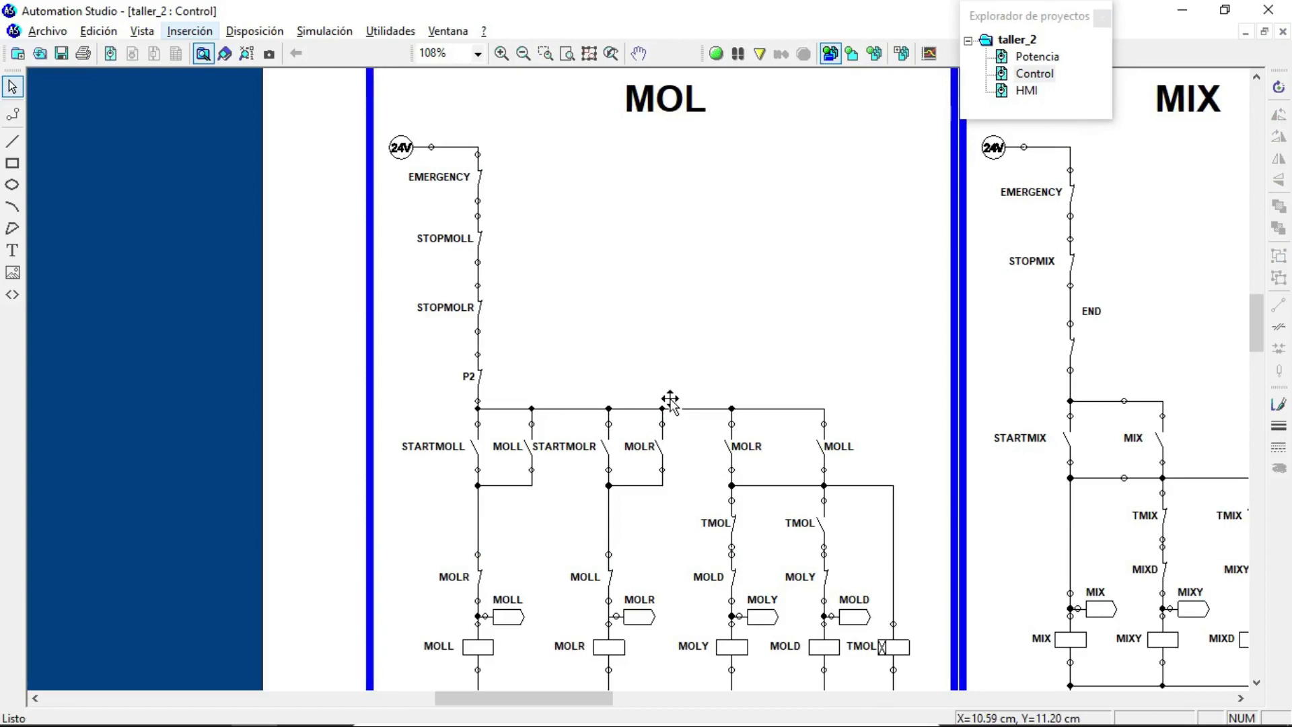
scroll(670, 401, down, 1)
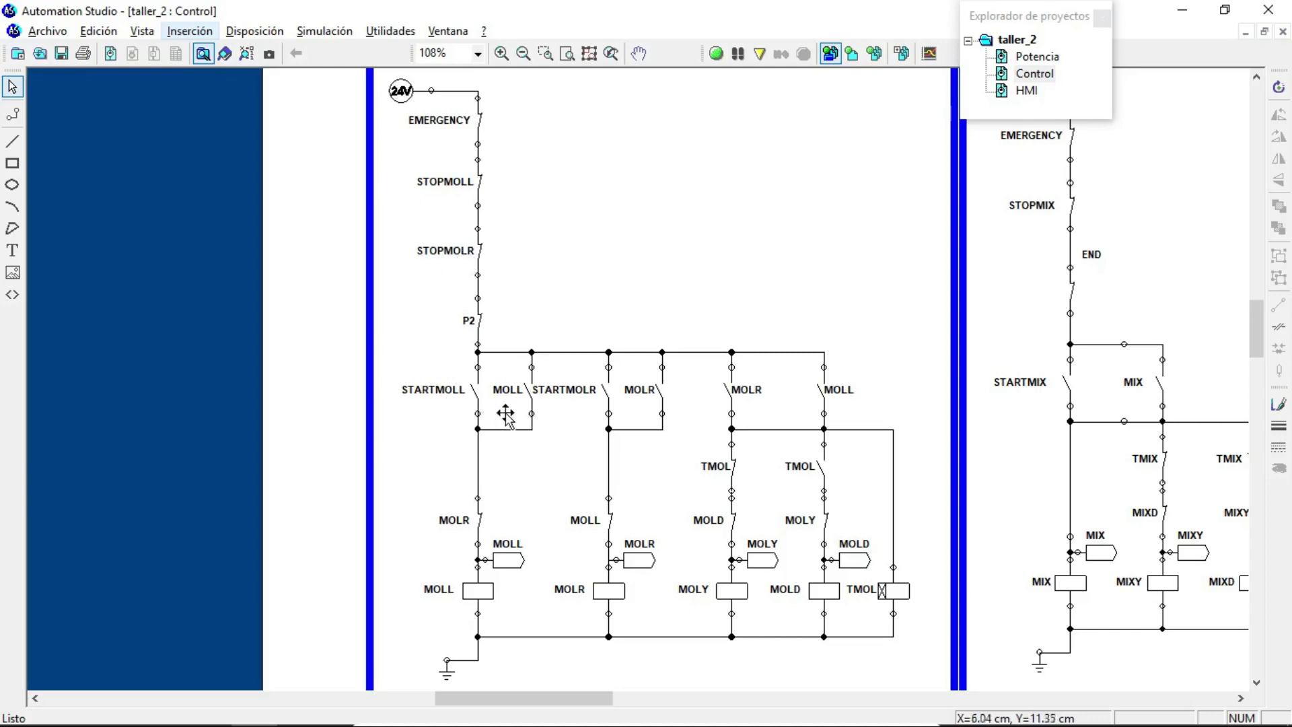
drag(326, 334, 548, 679)
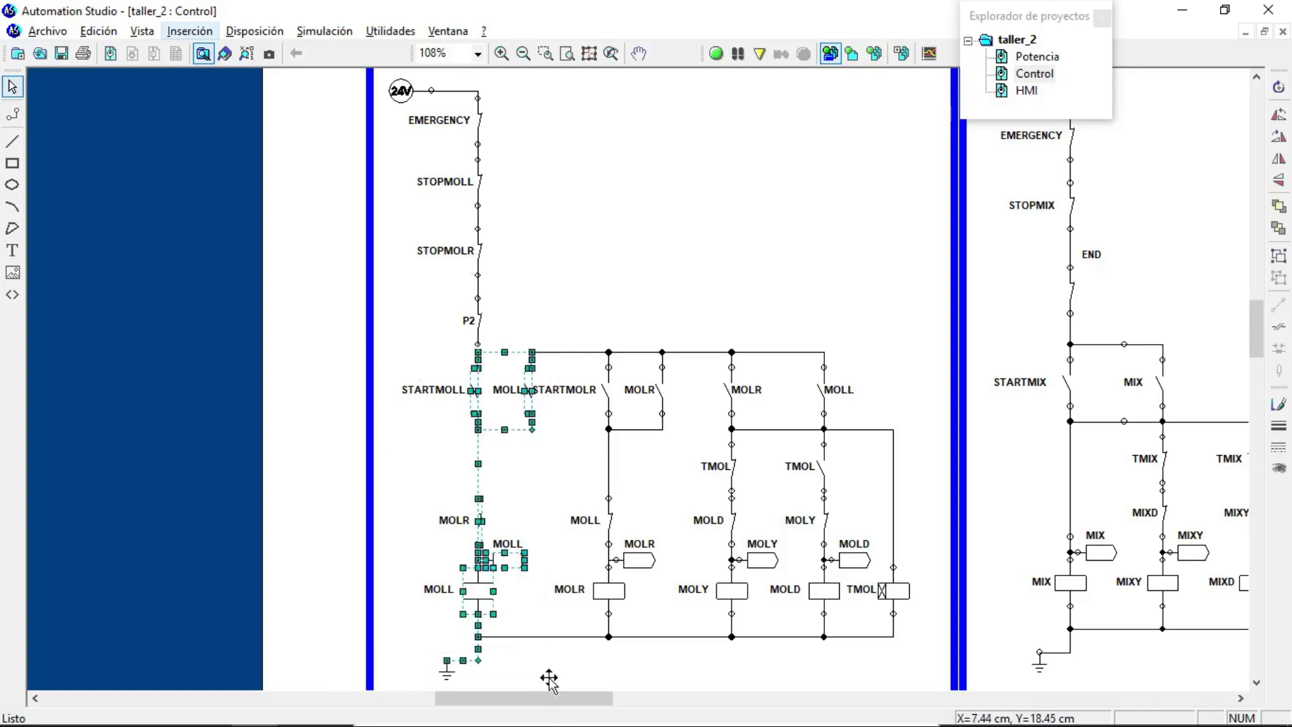
click(255, 412)
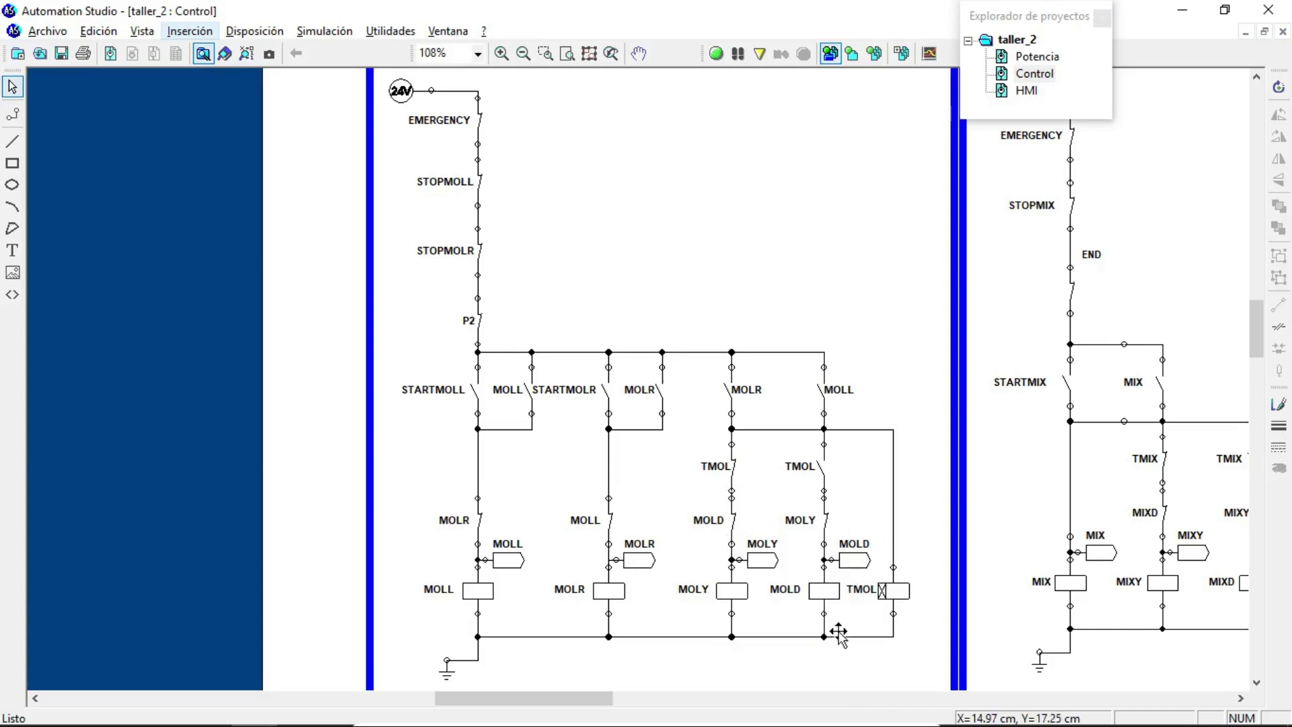
Run the simulation with the Control, HMI and Potencia diagrams side by side, and start the process from the HMI.
click(716, 54)
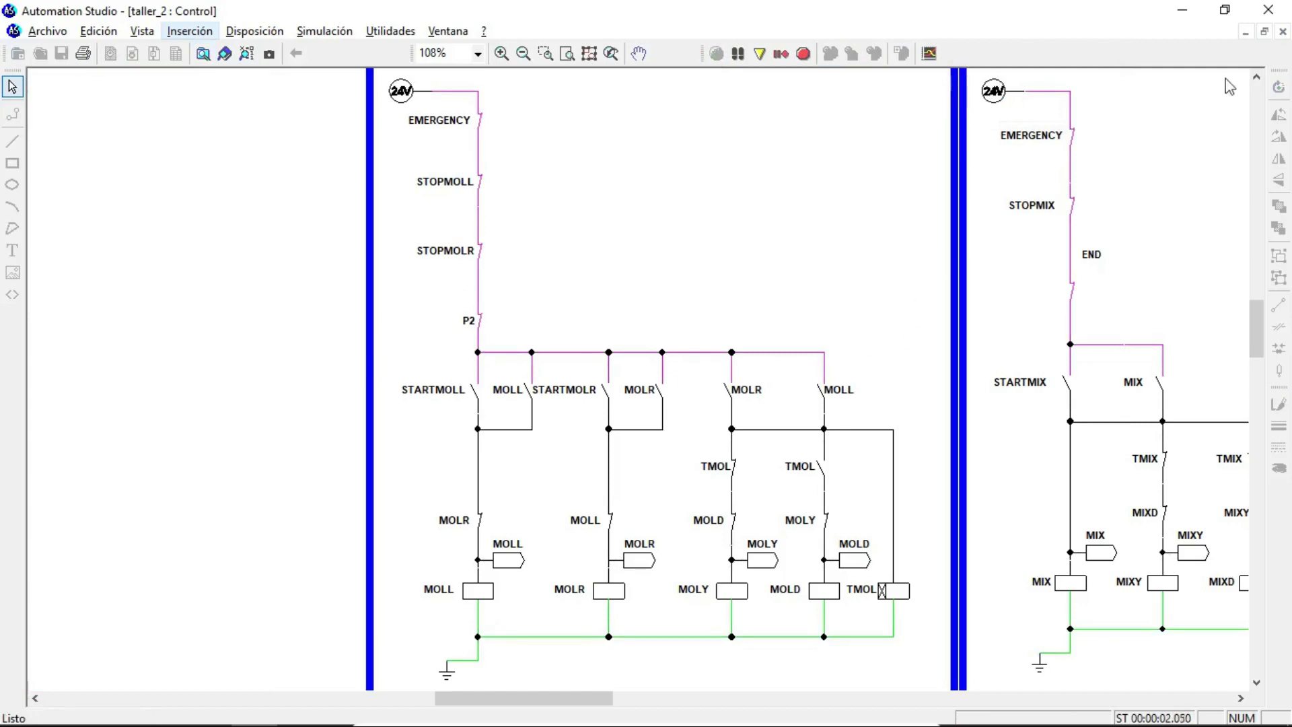
click(1264, 32)
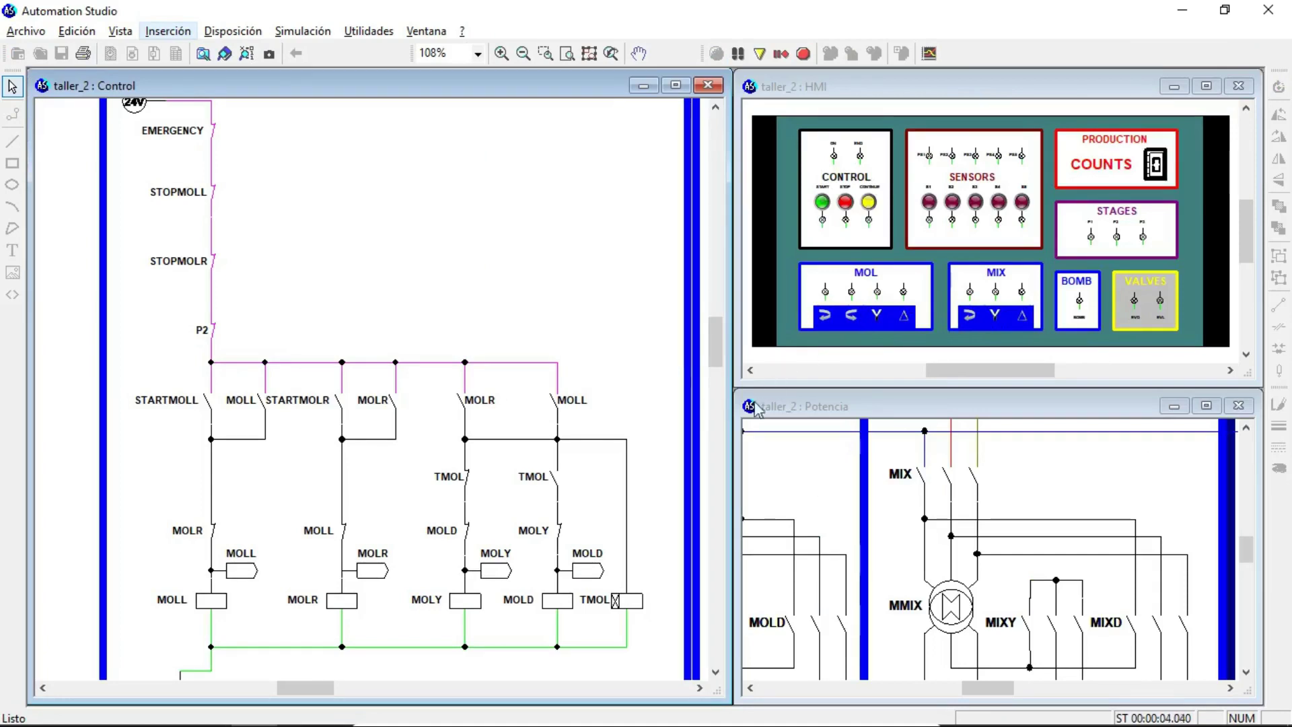
click(716, 109)
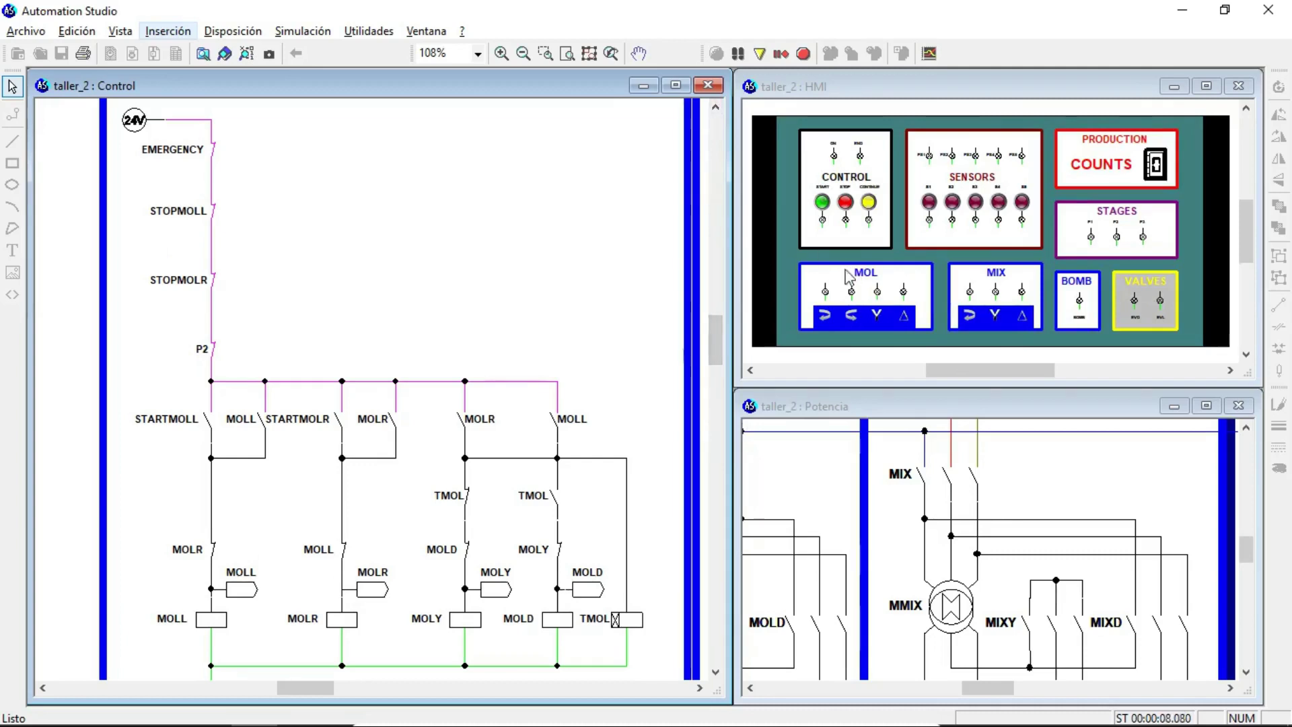
click(822, 203)
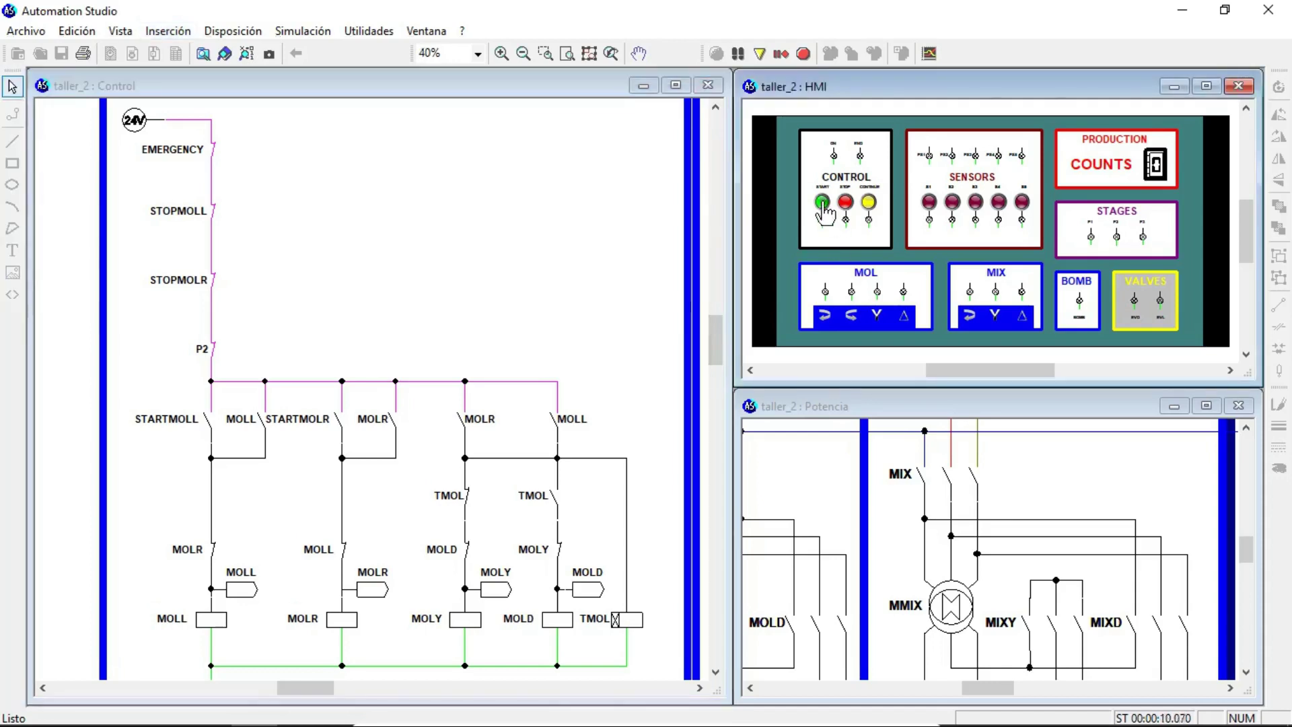
click(823, 204)
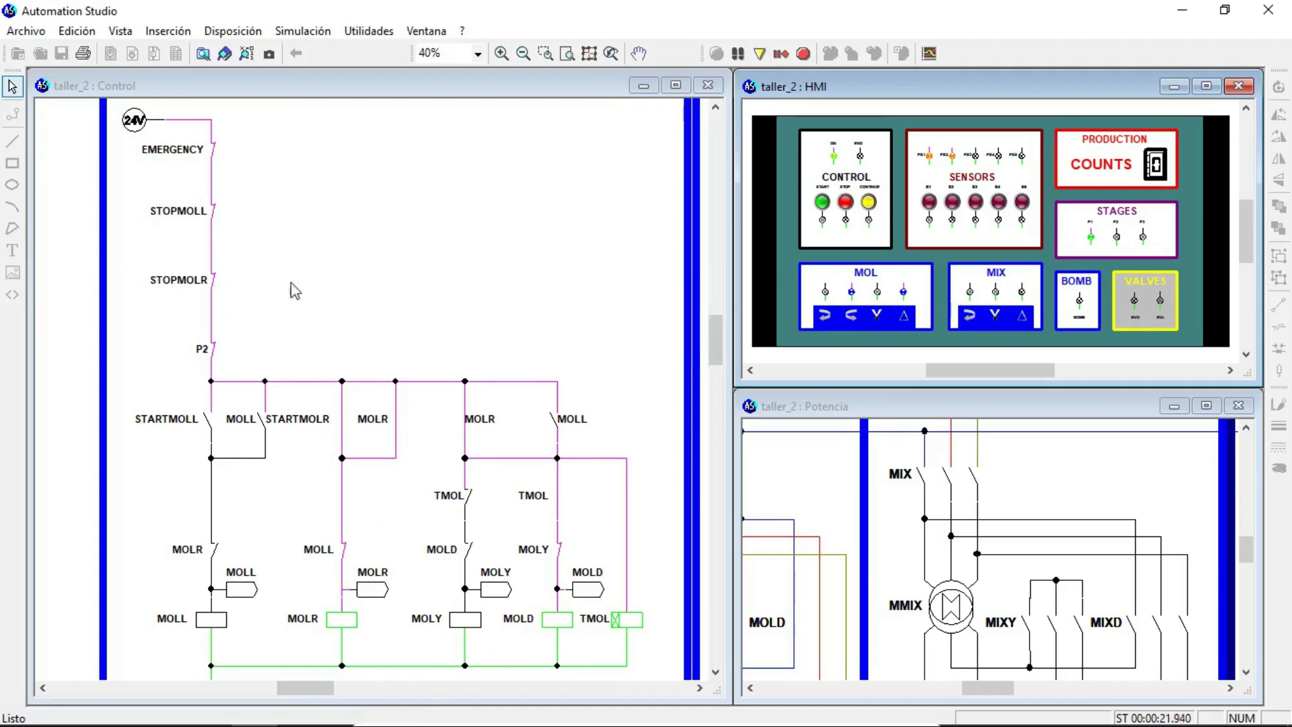
Operate the first HMI sensor repeatedly to alternate the MOL motor between its MOLR and MOLL directions.
click(930, 214)
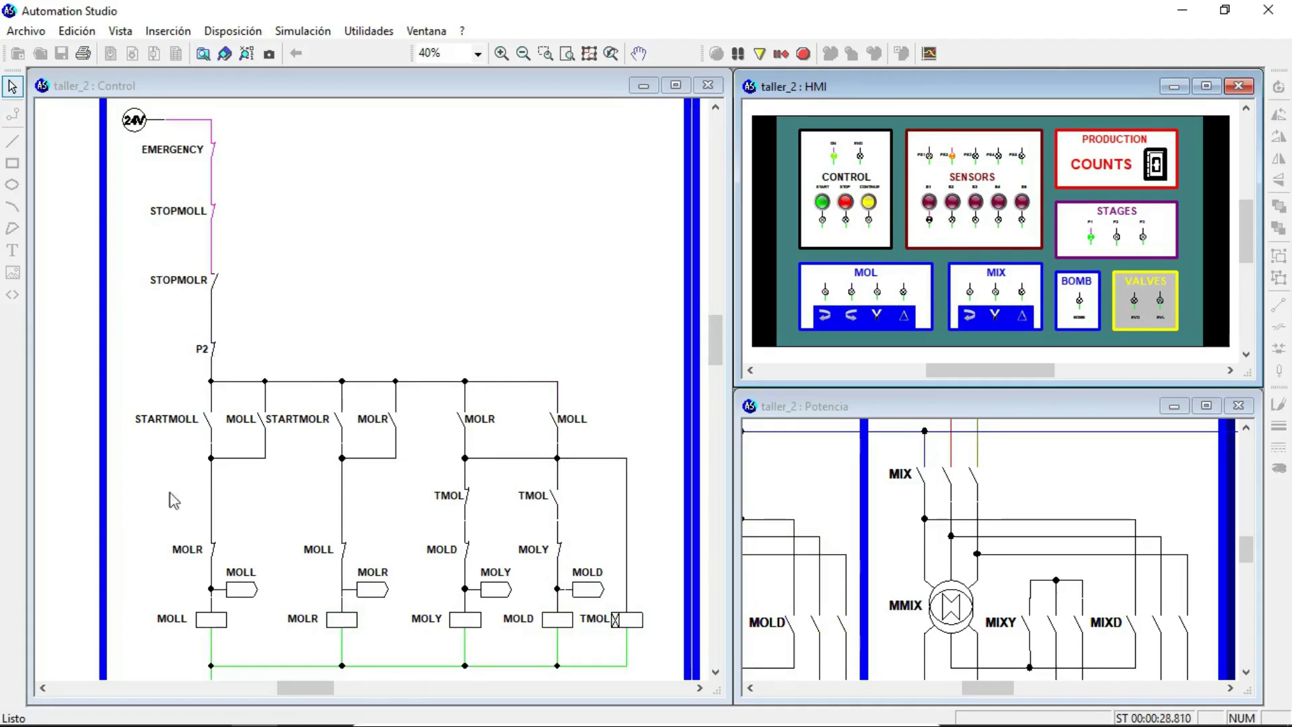
click(931, 205)
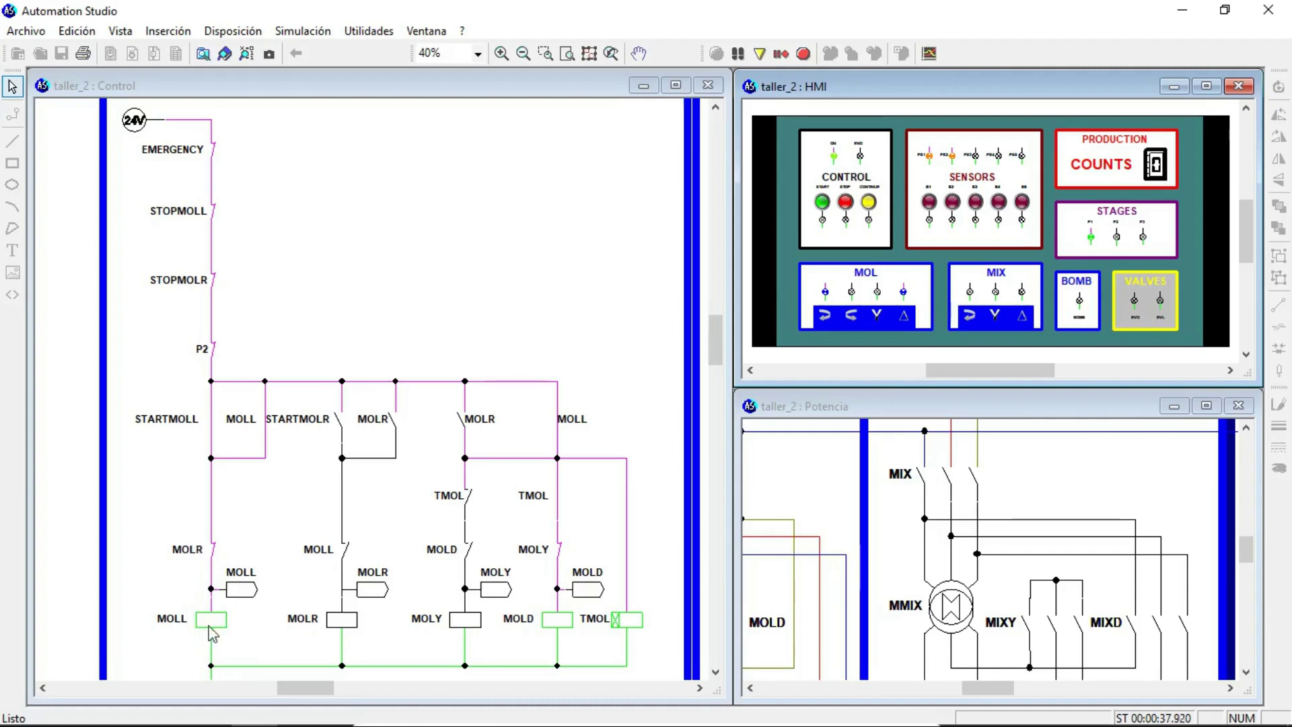
click(929, 203)
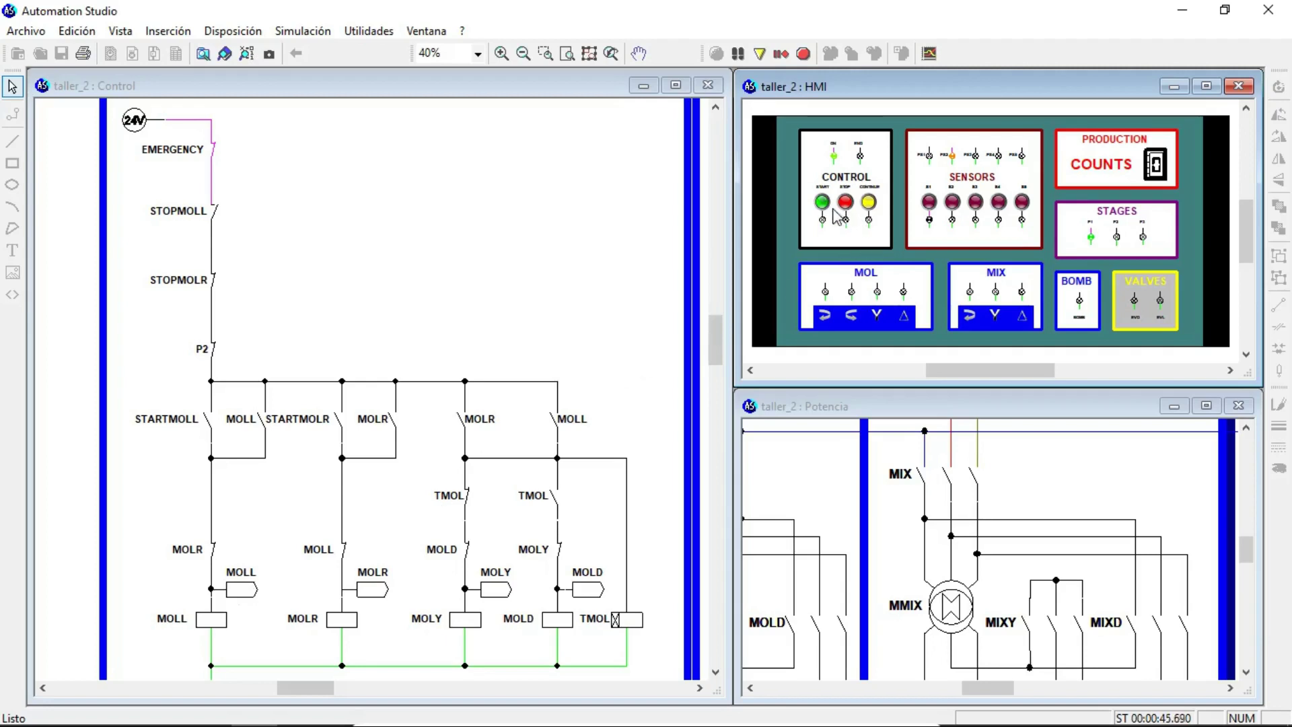
click(932, 212)
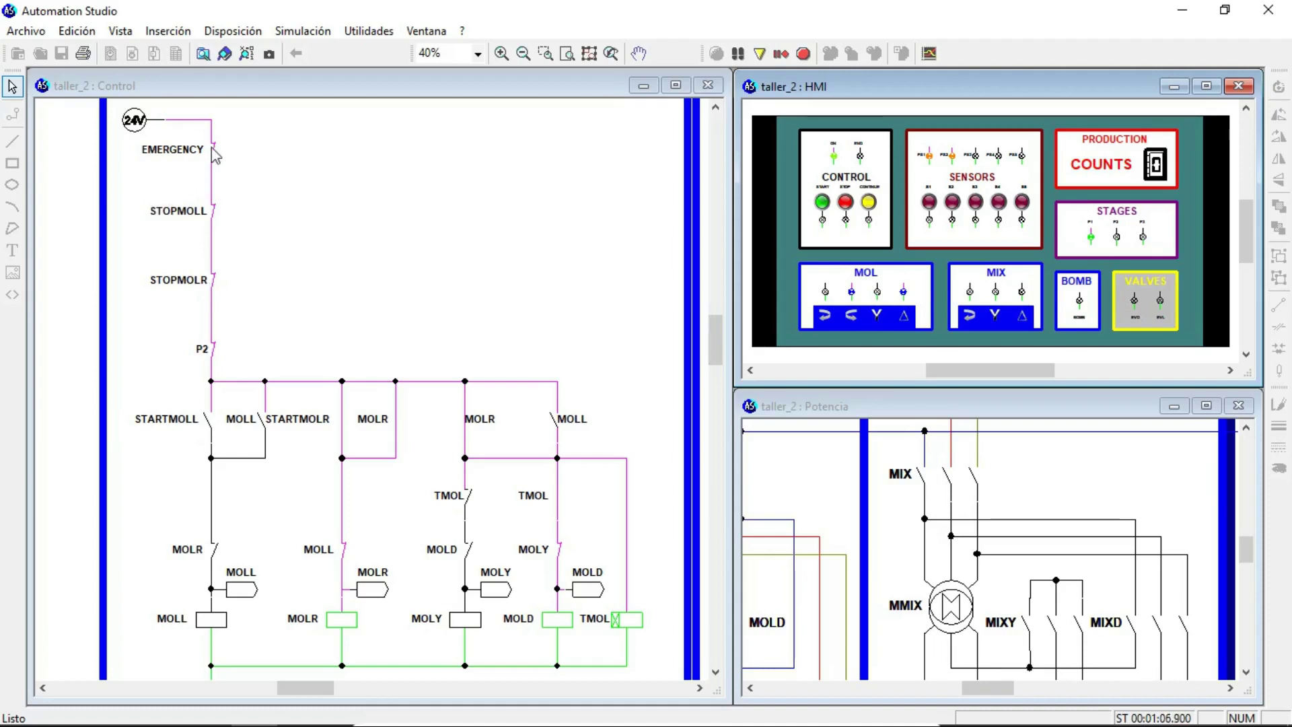
Stop the simulated process from the HMI's CONTROL section and resume it with the yellow continue control.
click(846, 204)
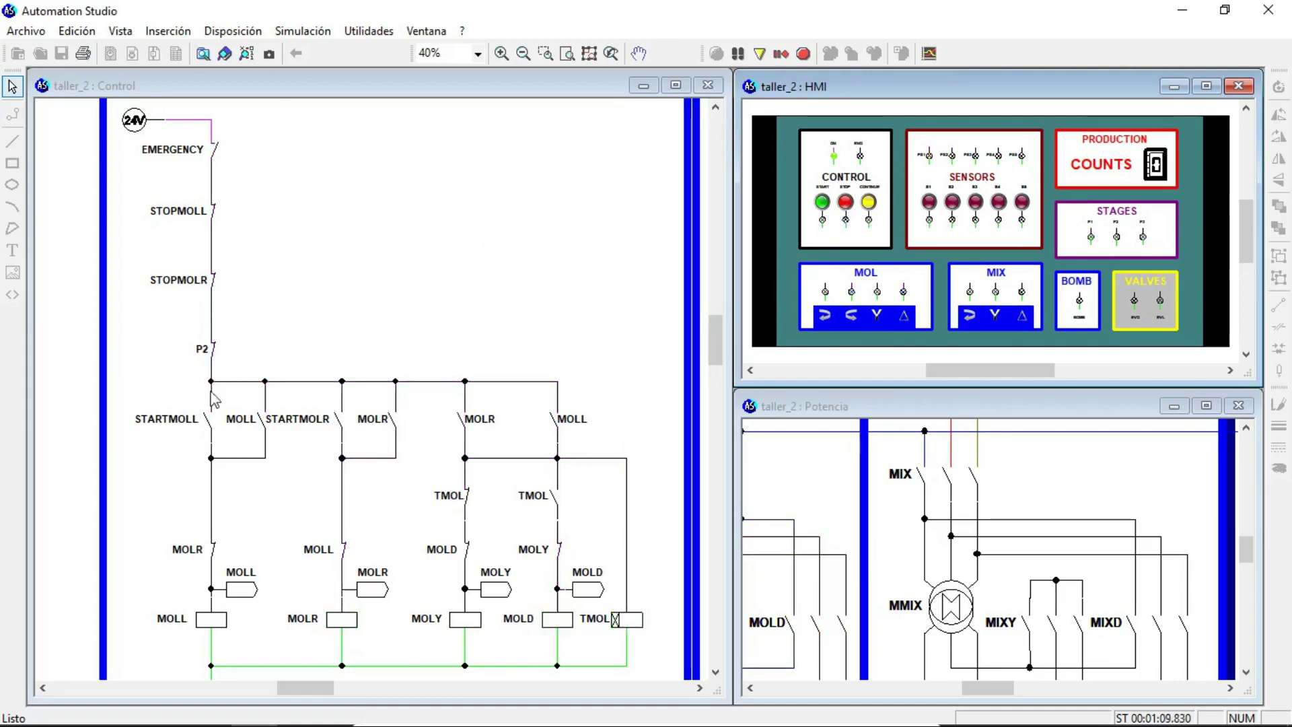
click(869, 204)
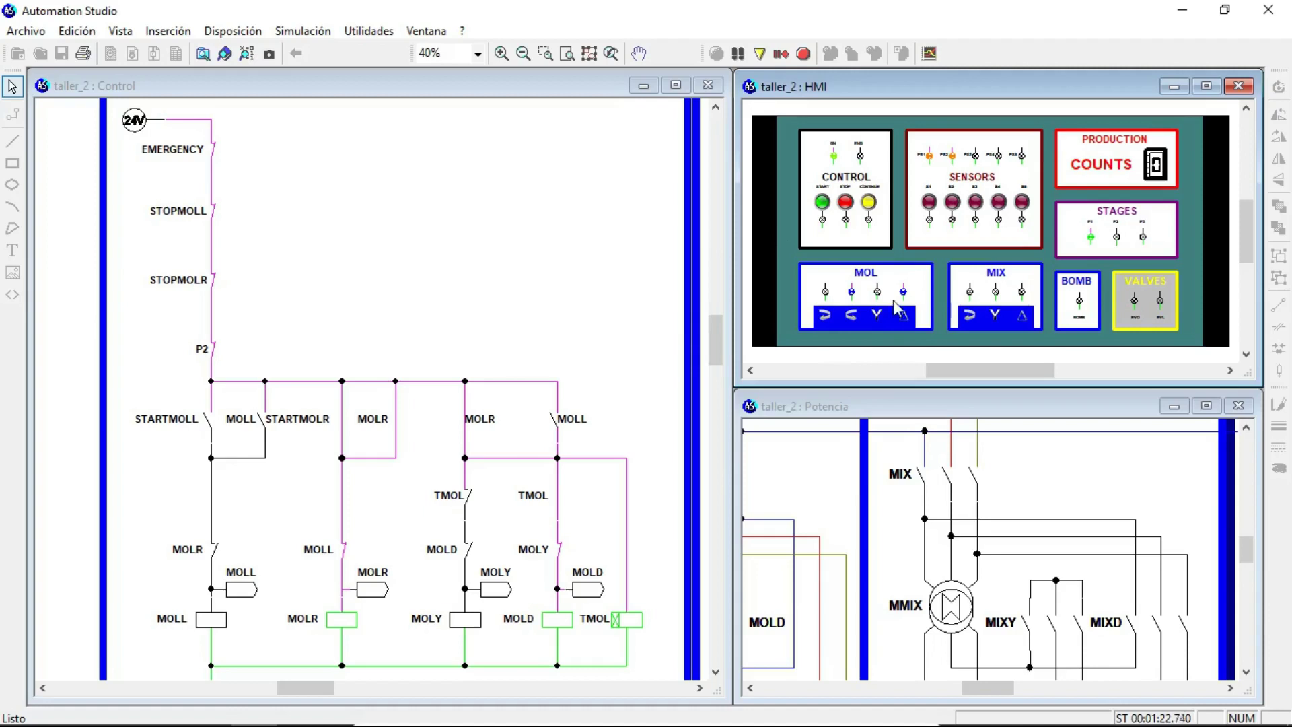
Review the MIX control circuit in the Control diagram and return to the MOL circuit.
click(297, 685)
key(alt)
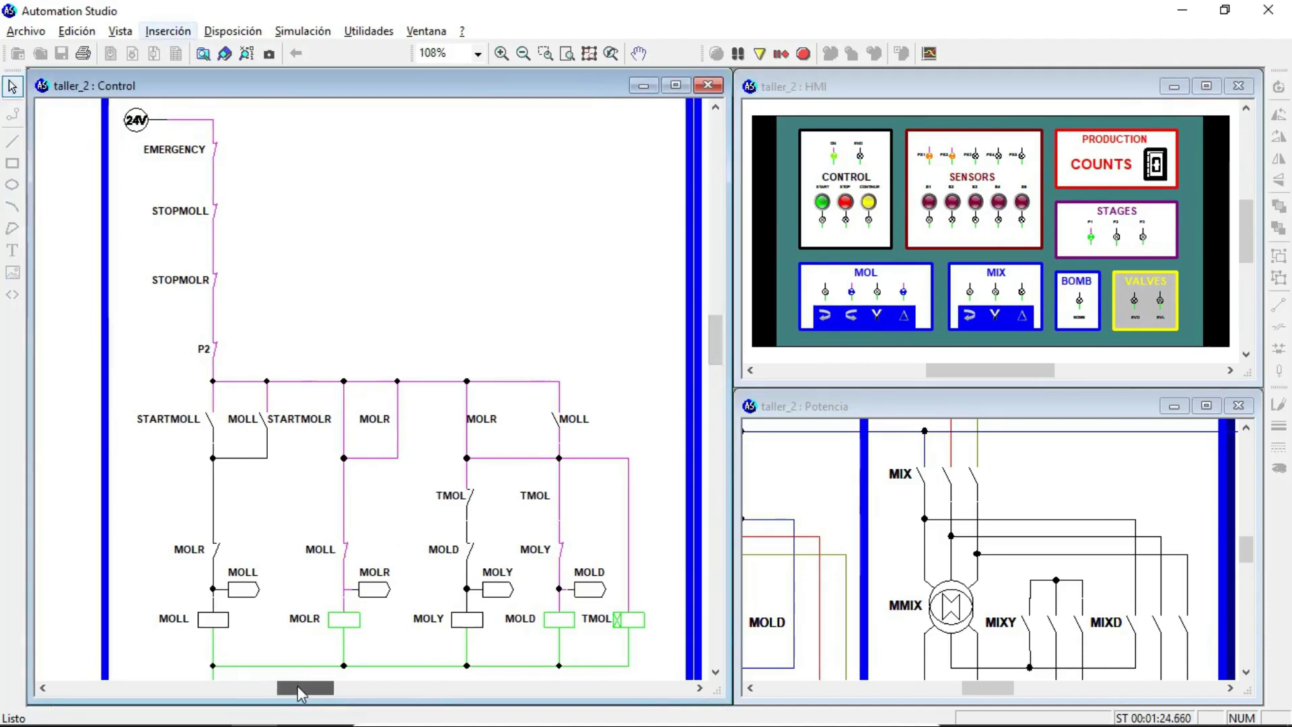
drag(298, 685, 346, 686)
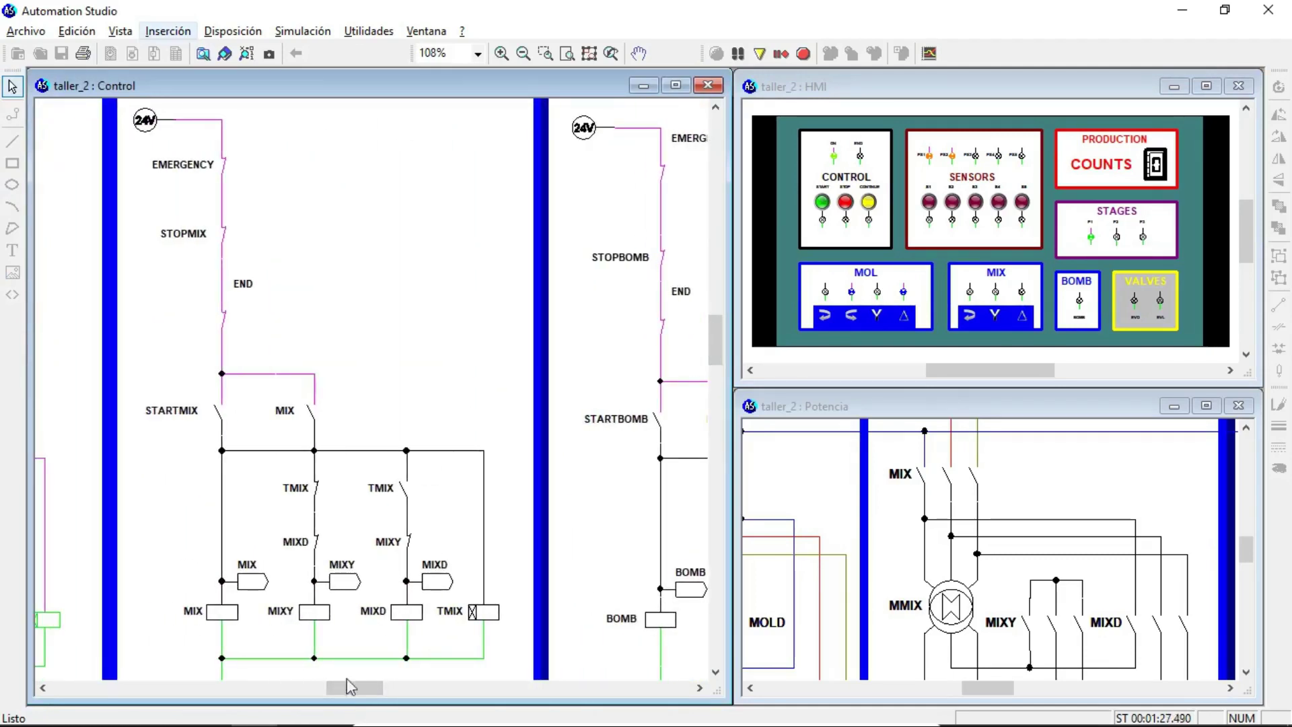
drag(346, 685, 296, 687)
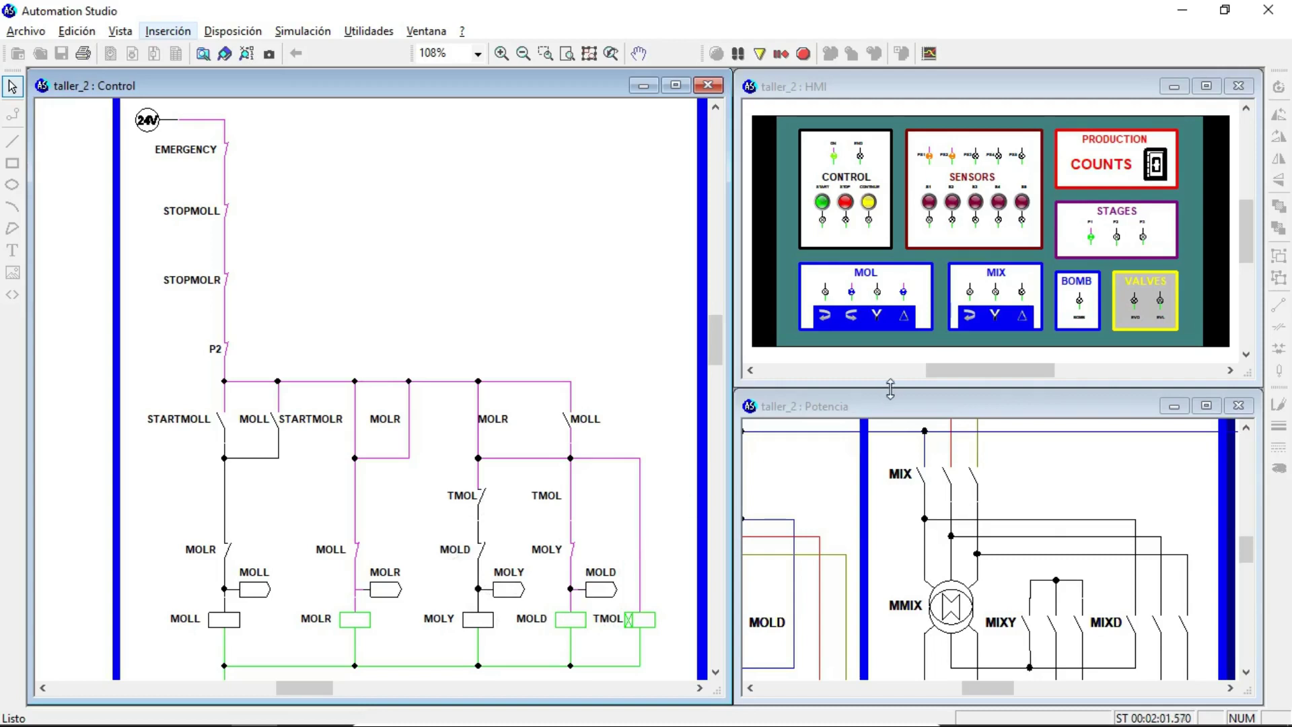
Inspect the energized MOL motor's power circuit in the enlarged Potencia diagram, and return to the side-by-side layout.
double_click(902, 408)
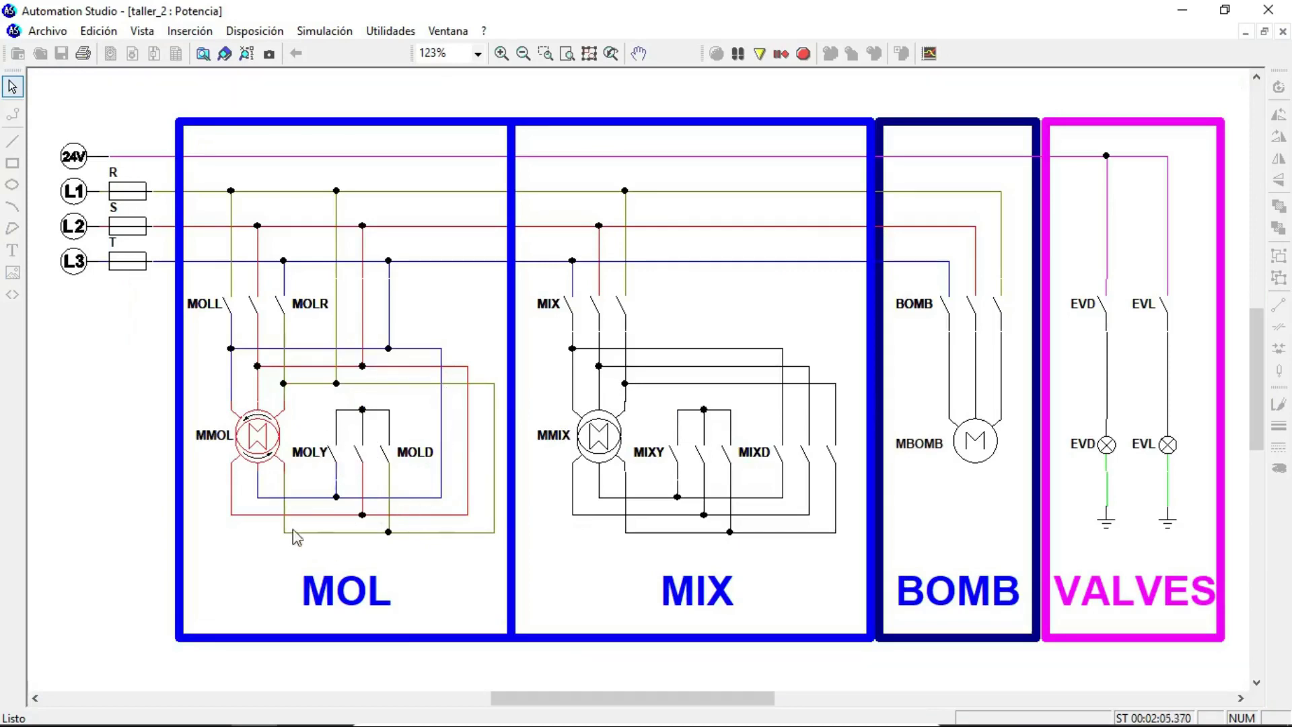
click(1264, 33)
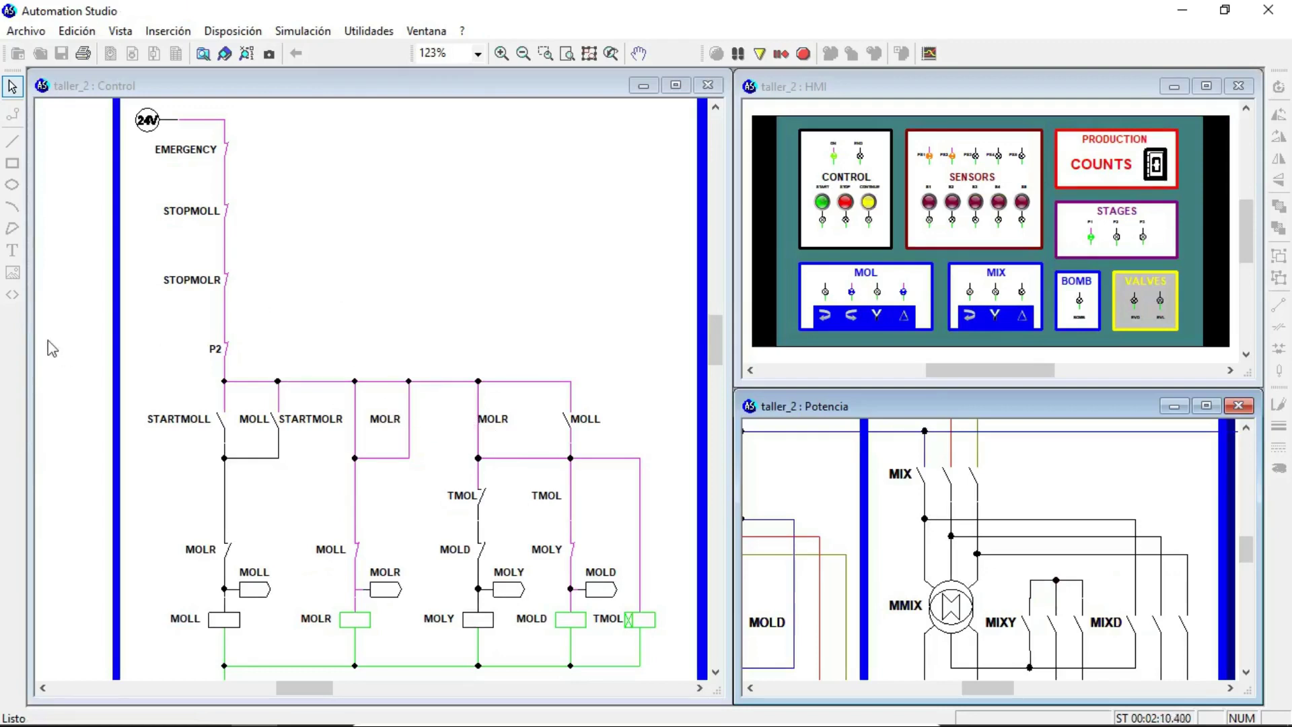
click(65, 314)
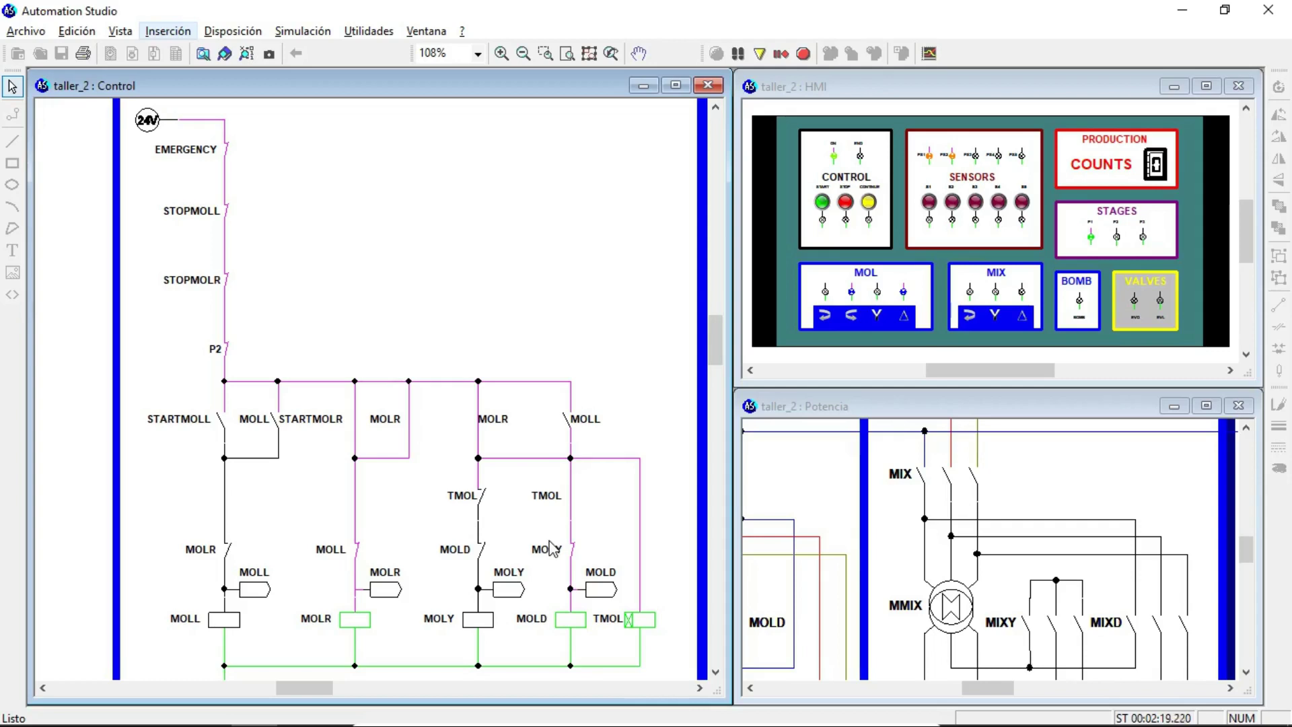
Bring the MIX and BOMB control circuits into view and trigger the second HMI sensor to switch on BOMB.
drag(316, 689, 364, 697)
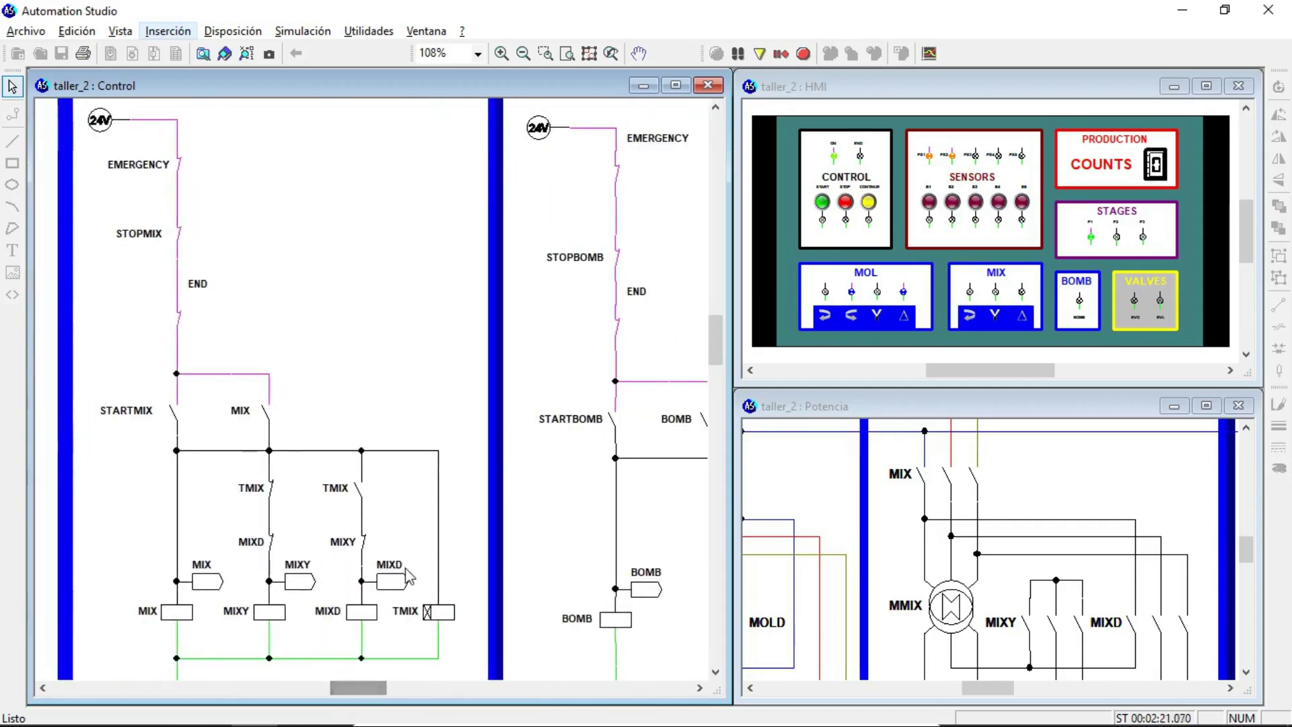
scroll(409, 577, up, 3)
scroll(409, 577, down, 2)
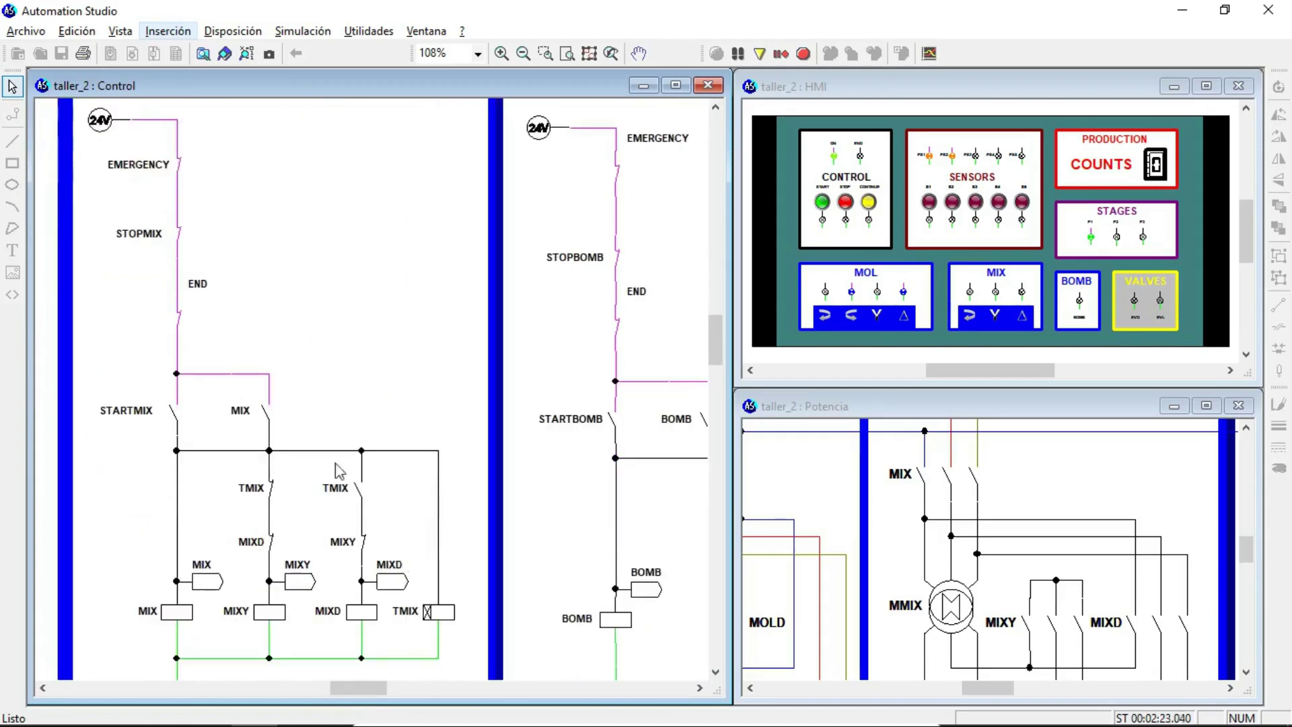
click(955, 210)
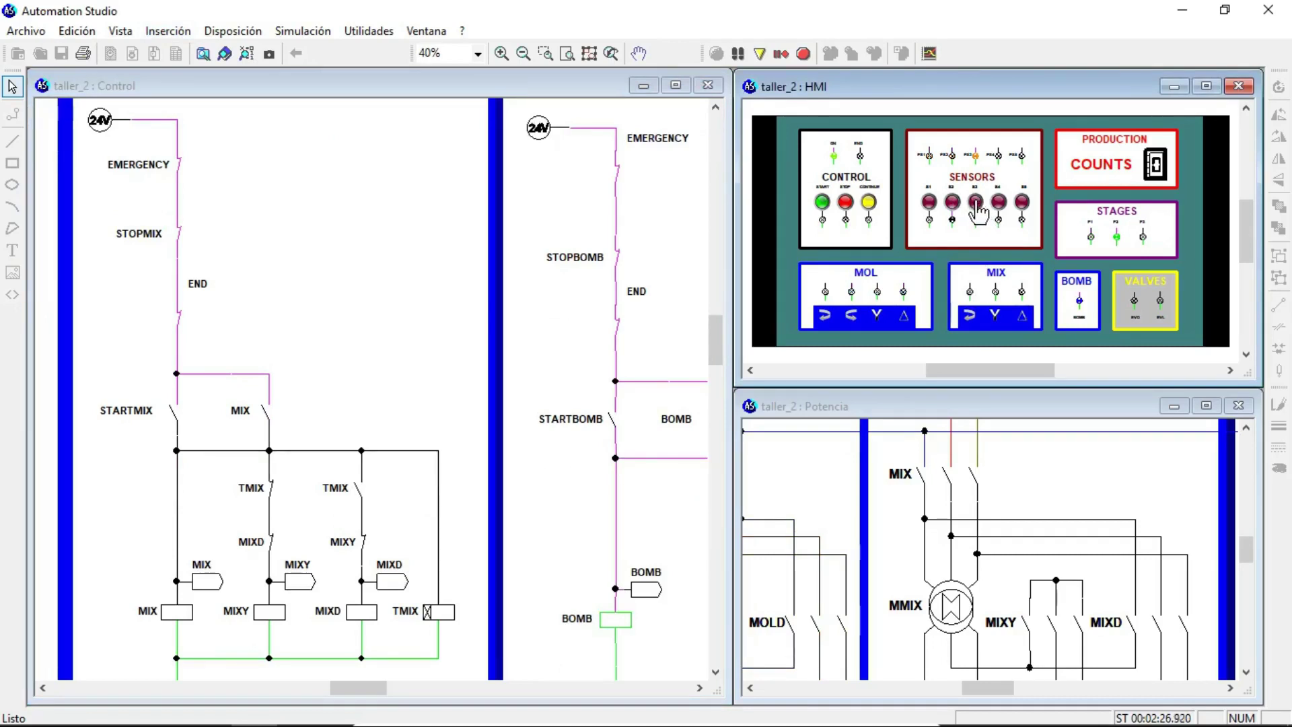
Examine the BOMB control circuit from its 24V supply to ground, and return to the MIX circuit.
drag(380, 686, 397, 686)
drag(716, 354, 718, 364)
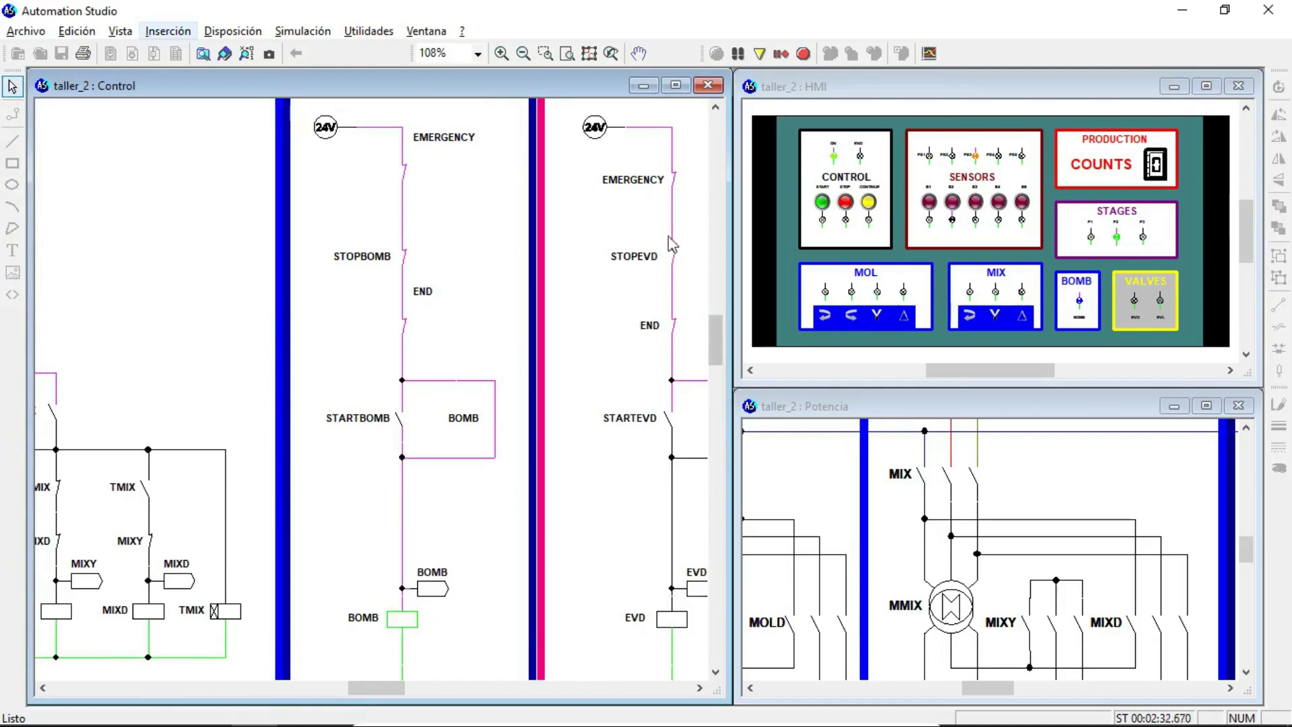
click(523, 54)
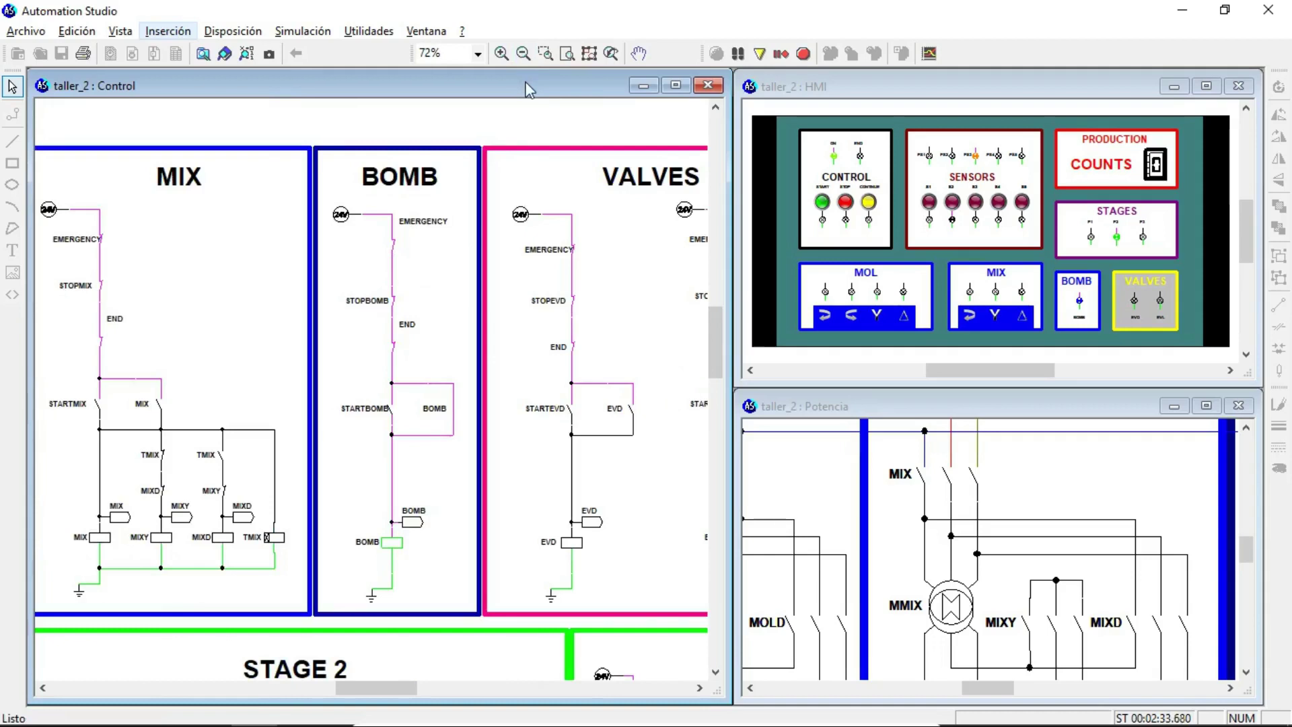
click(502, 54)
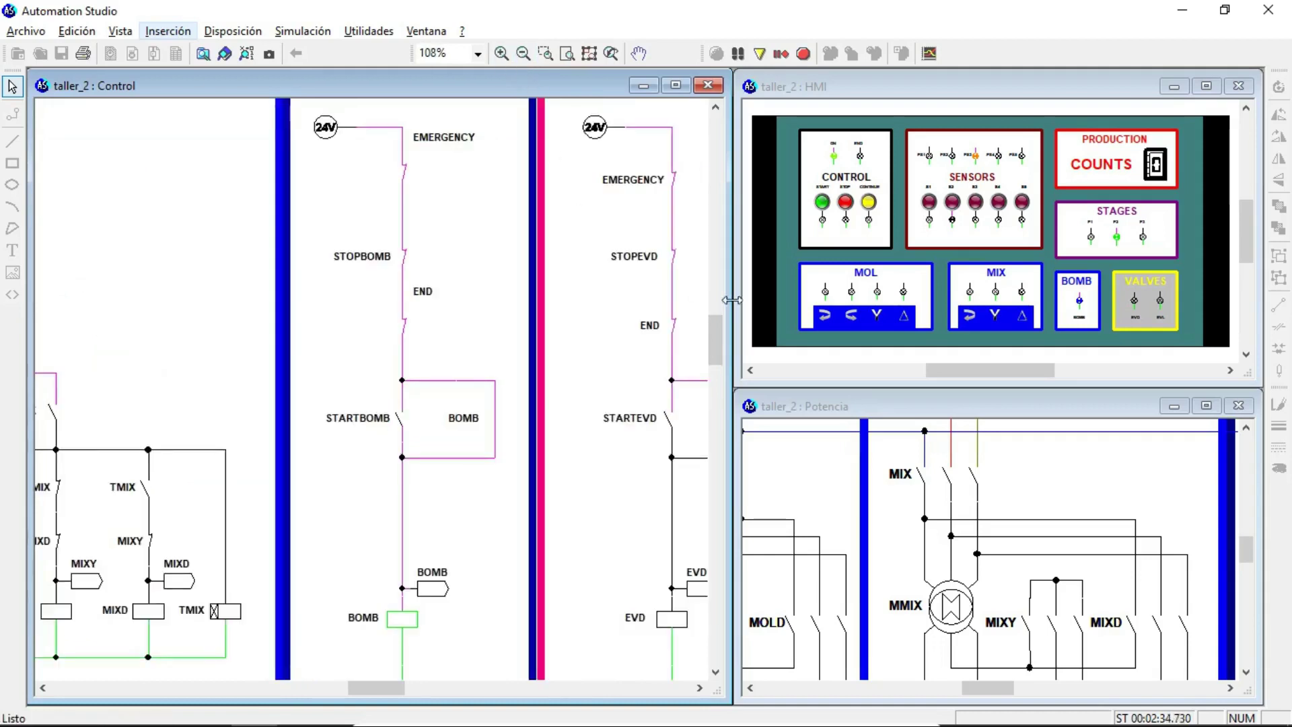
drag(716, 336, 713, 345)
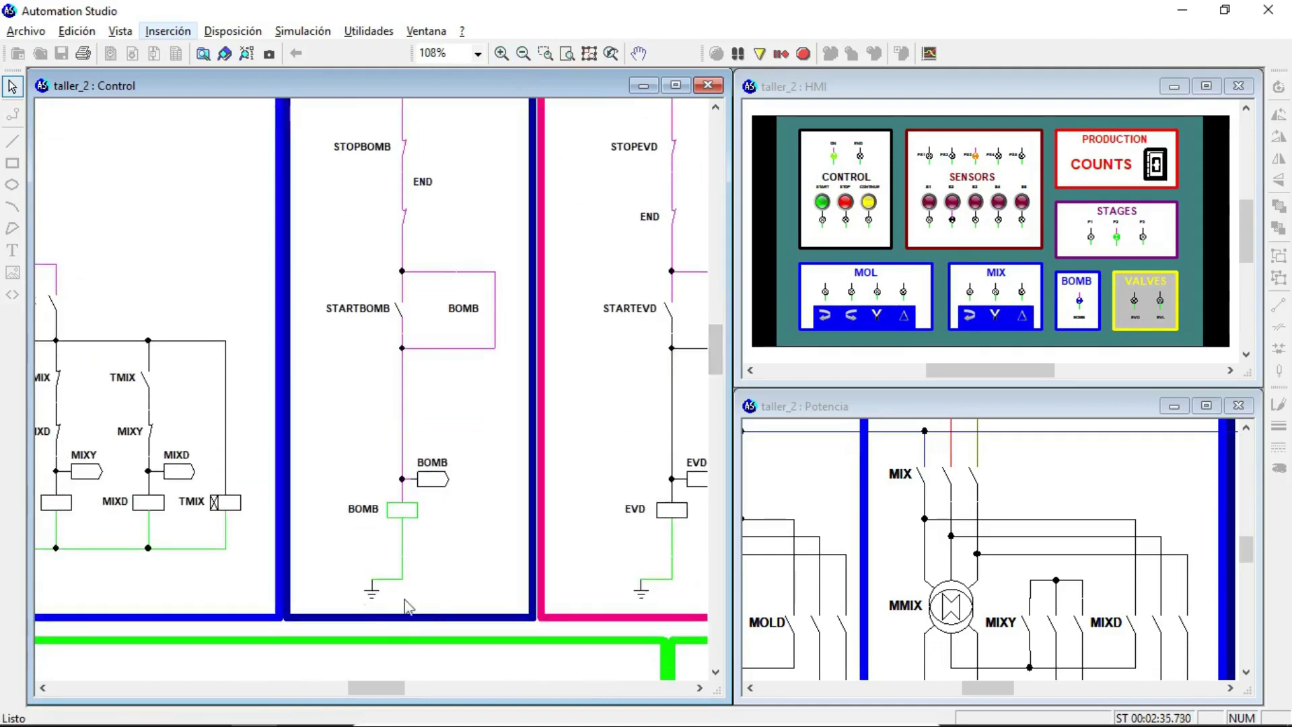
drag(720, 350, 711, 342)
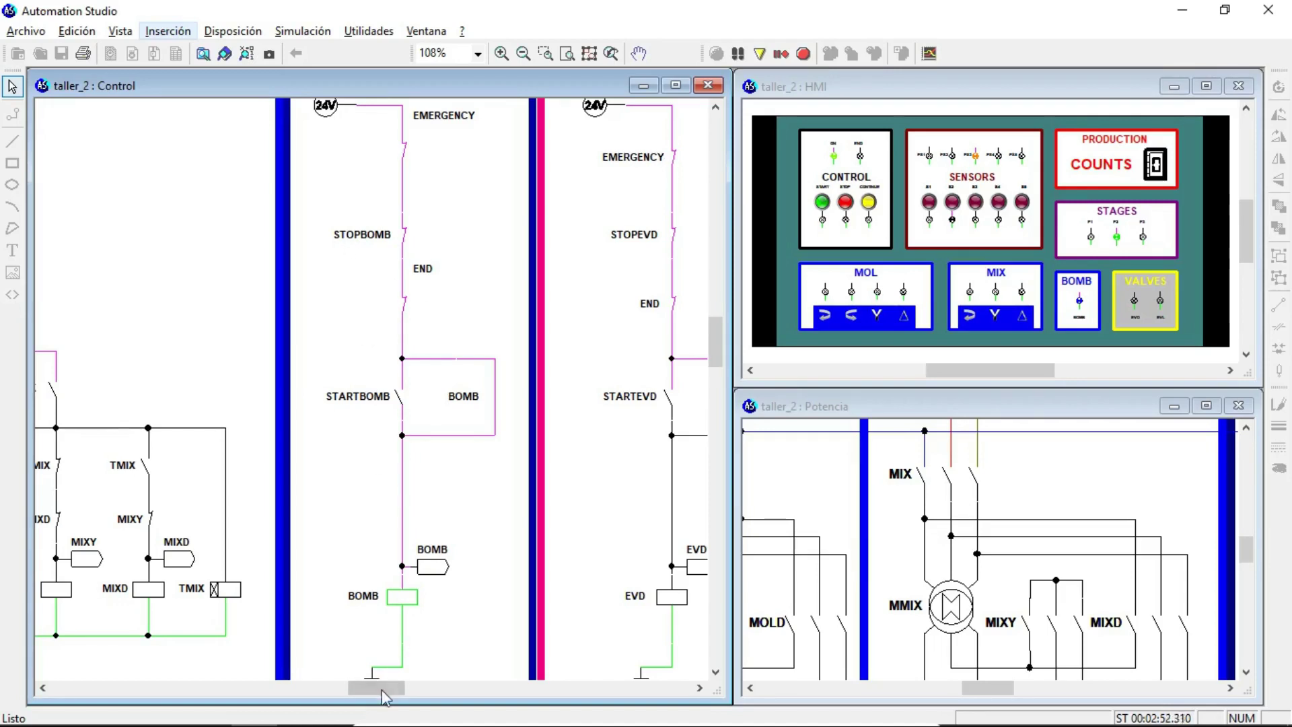
drag(380, 689, 348, 688)
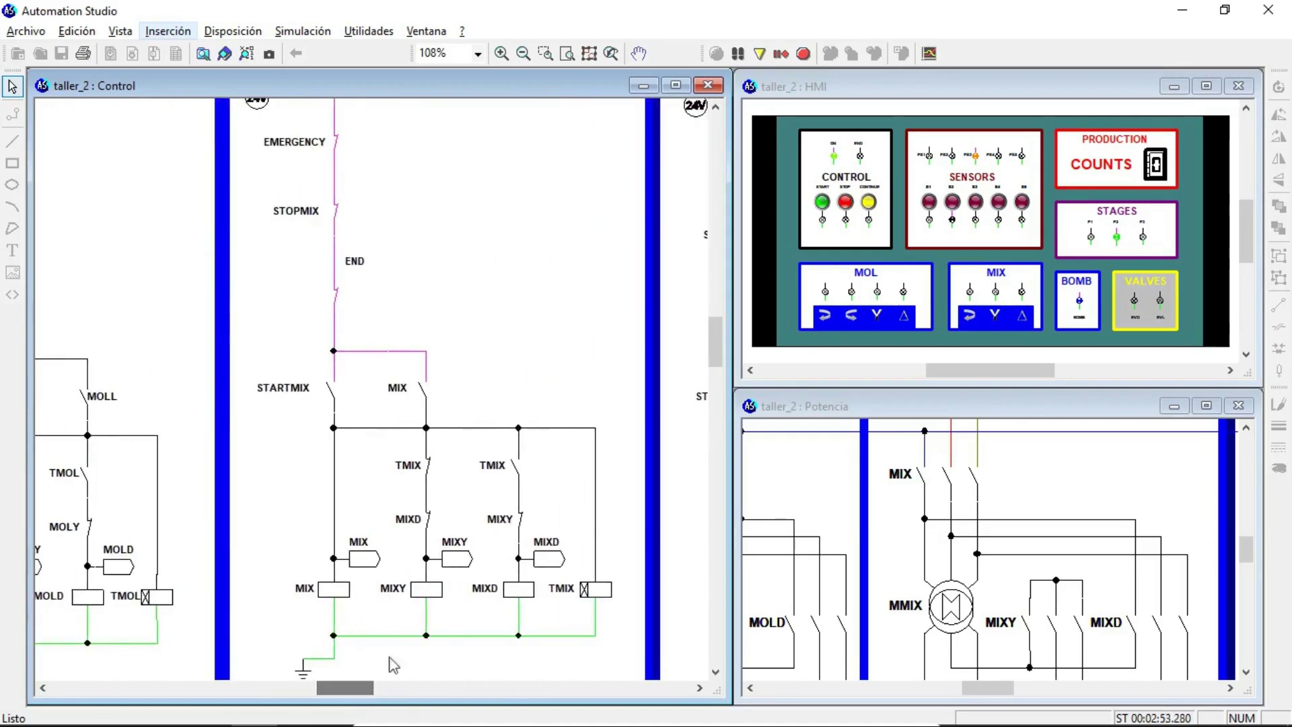
Trigger the third HMI sensor to start MIX and bring its full control circuit into view.
click(970, 289)
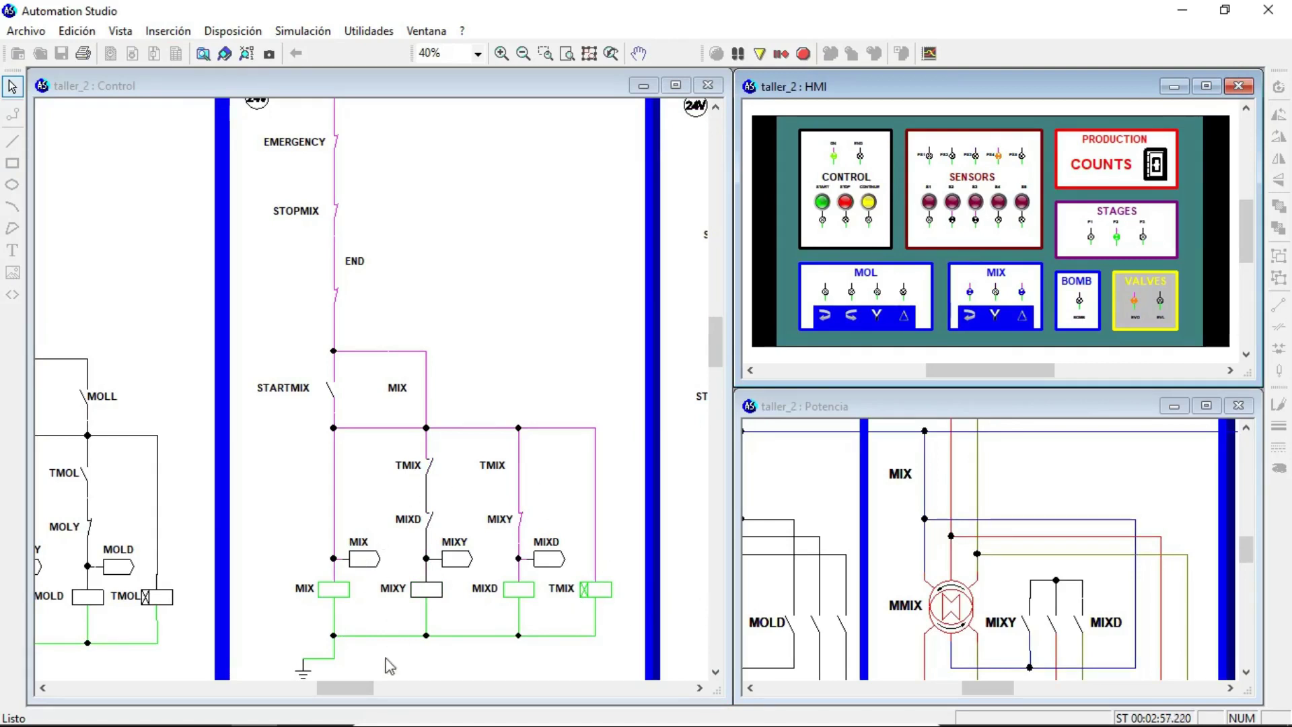
mouse_move(349, 690)
mouse_down()
mouse_move(309, 701)
mouse_move(351, 716)
mouse_up()
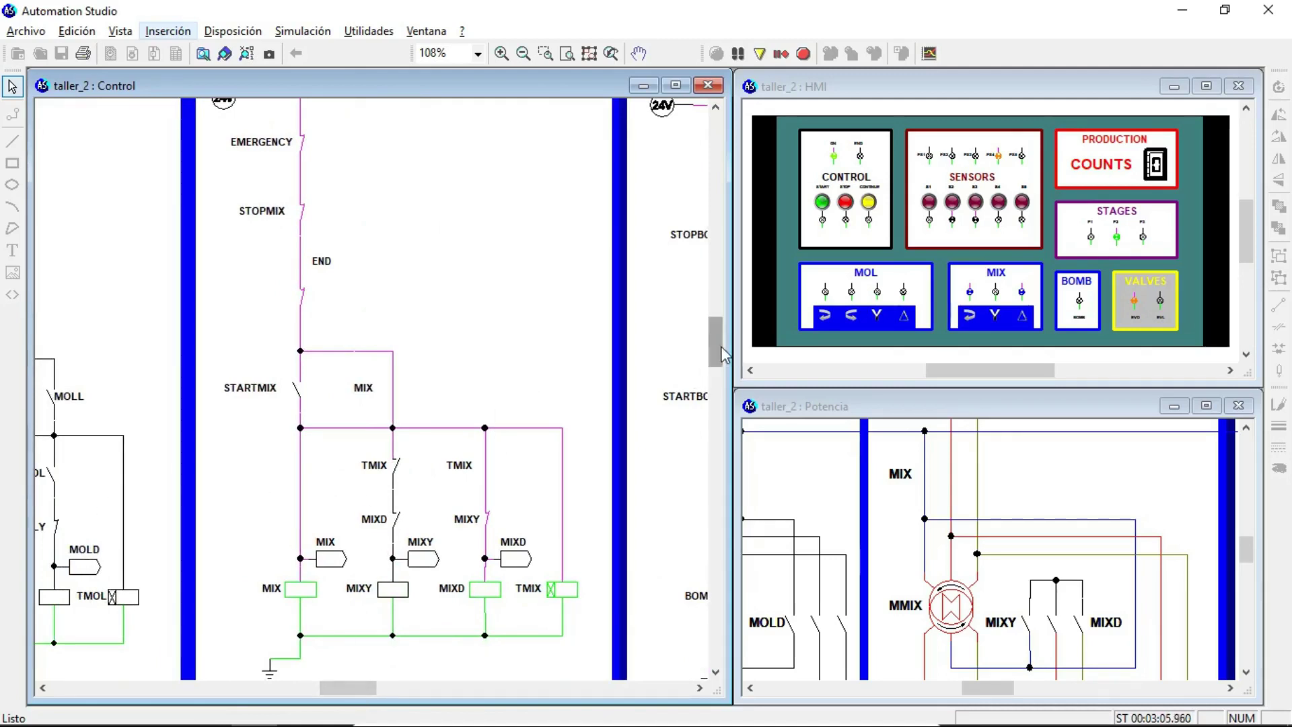
scroll(722, 353, up, 1)
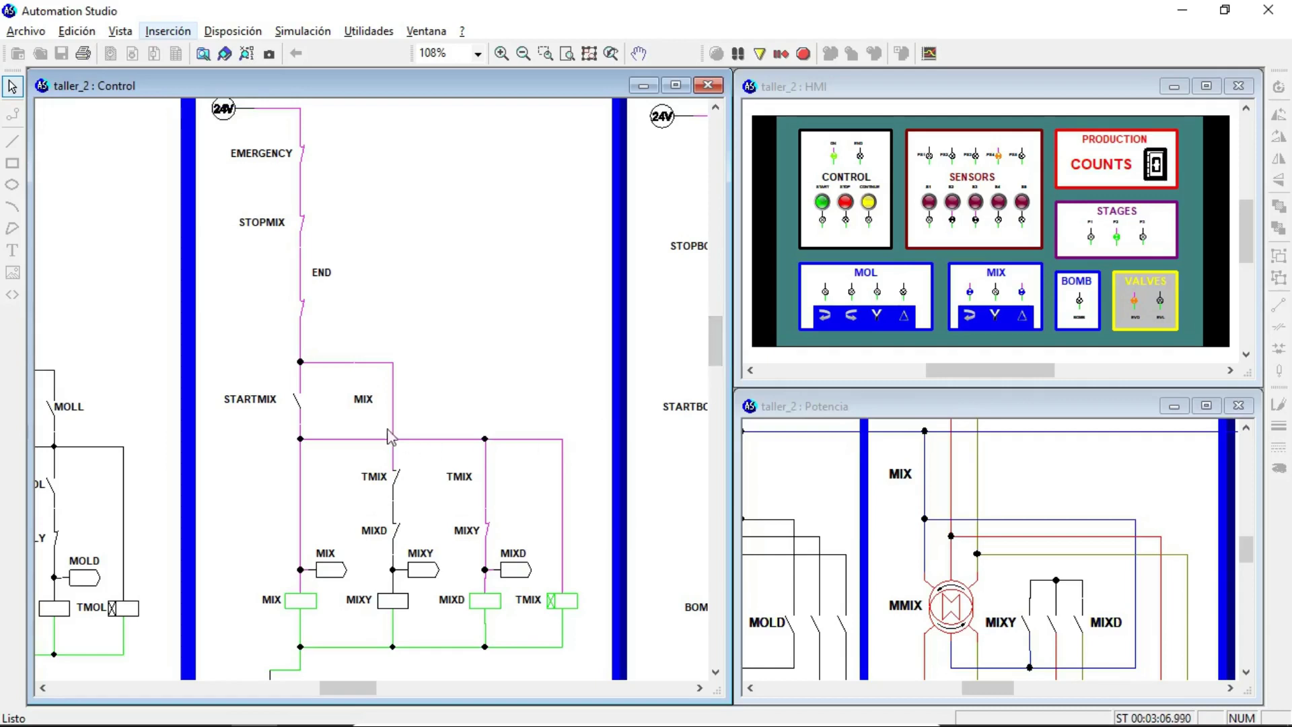
Trigger the fourth and fifth HMI sensors in turn, checking the BOMB and MIX control circuits in the Control diagram.
click(1001, 205)
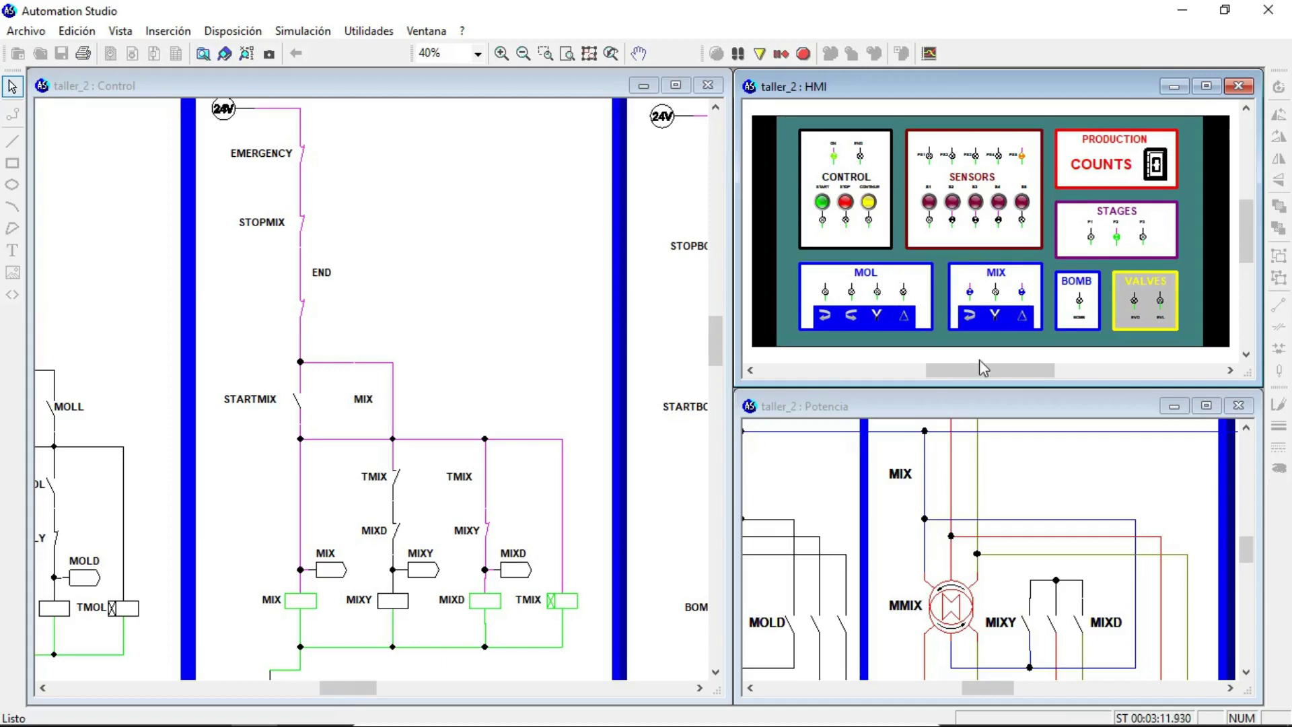
drag(362, 688, 389, 685)
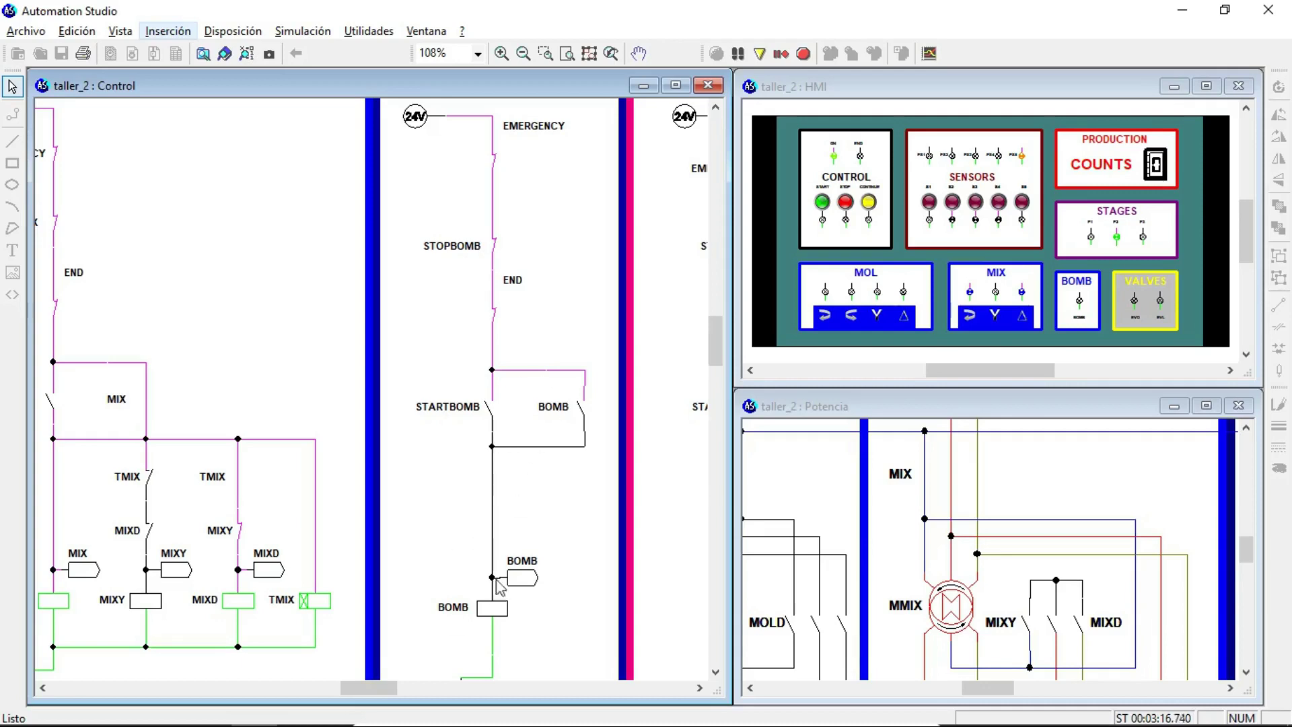
click(1022, 214)
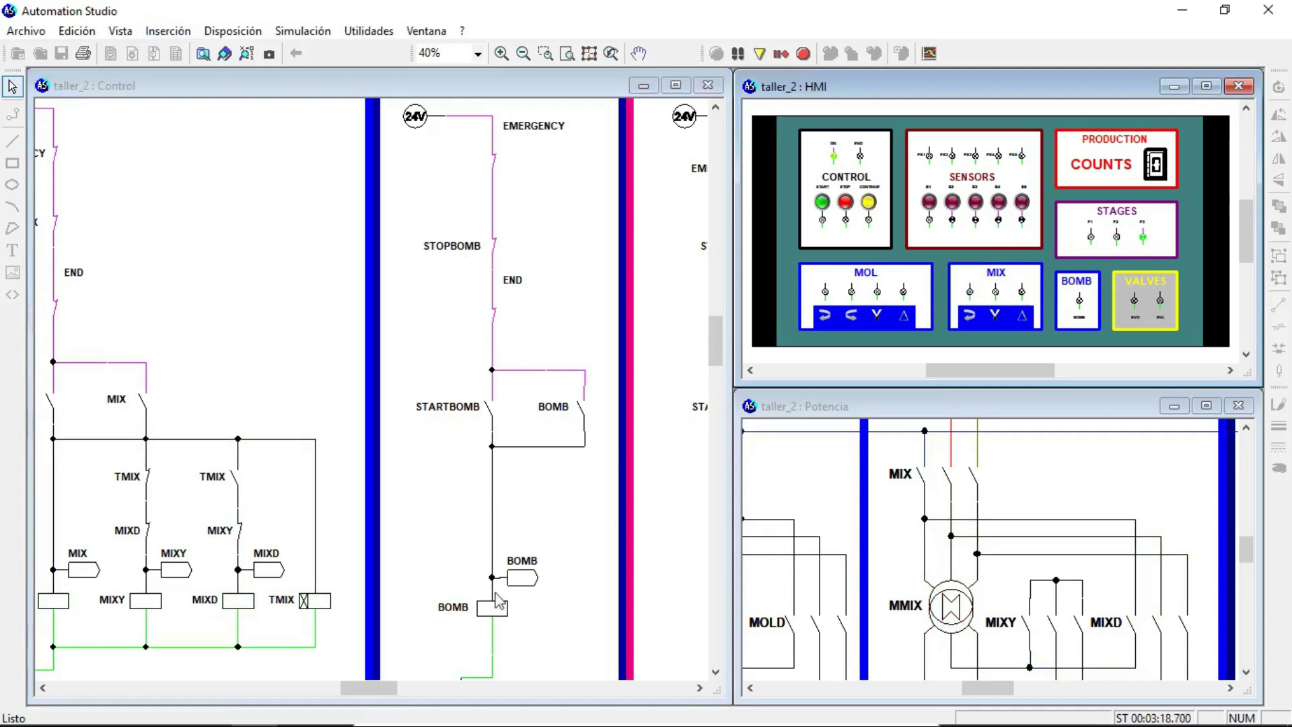
drag(387, 686, 369, 684)
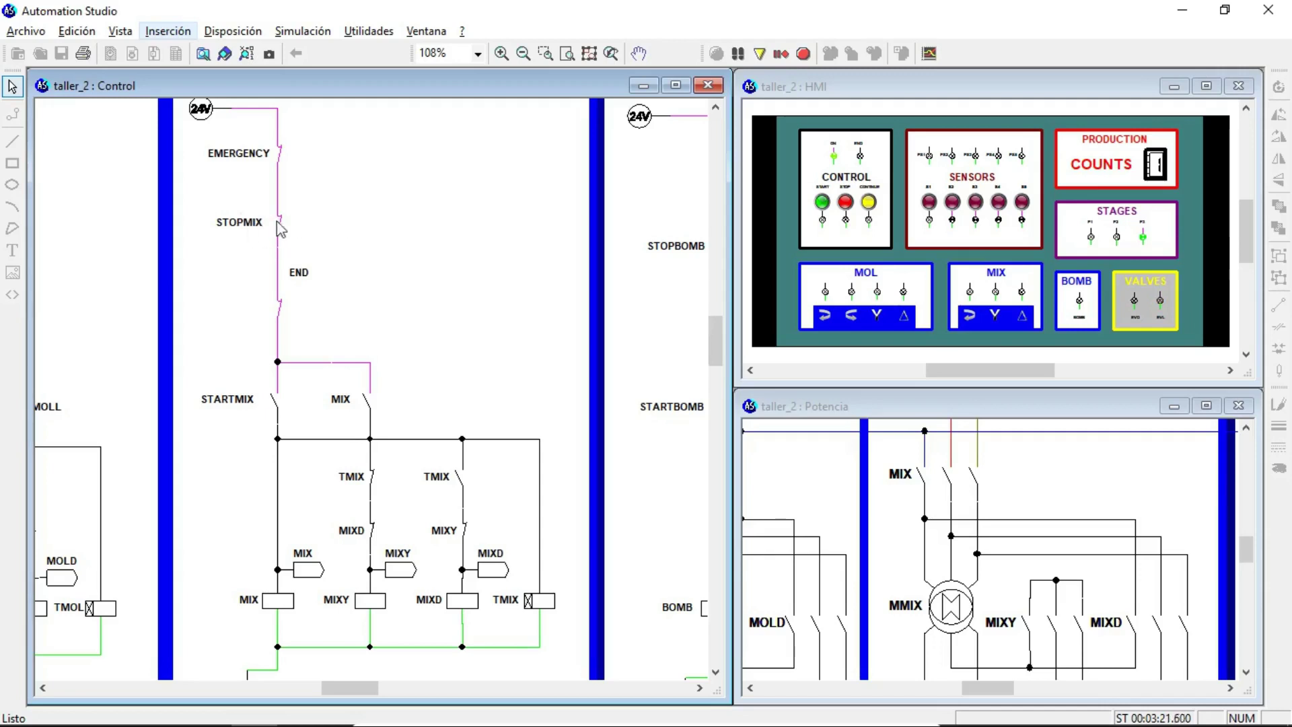
Restart the simulation and run a full production cycle using the HMI's START control and its sensors in sequence.
click(803, 54)
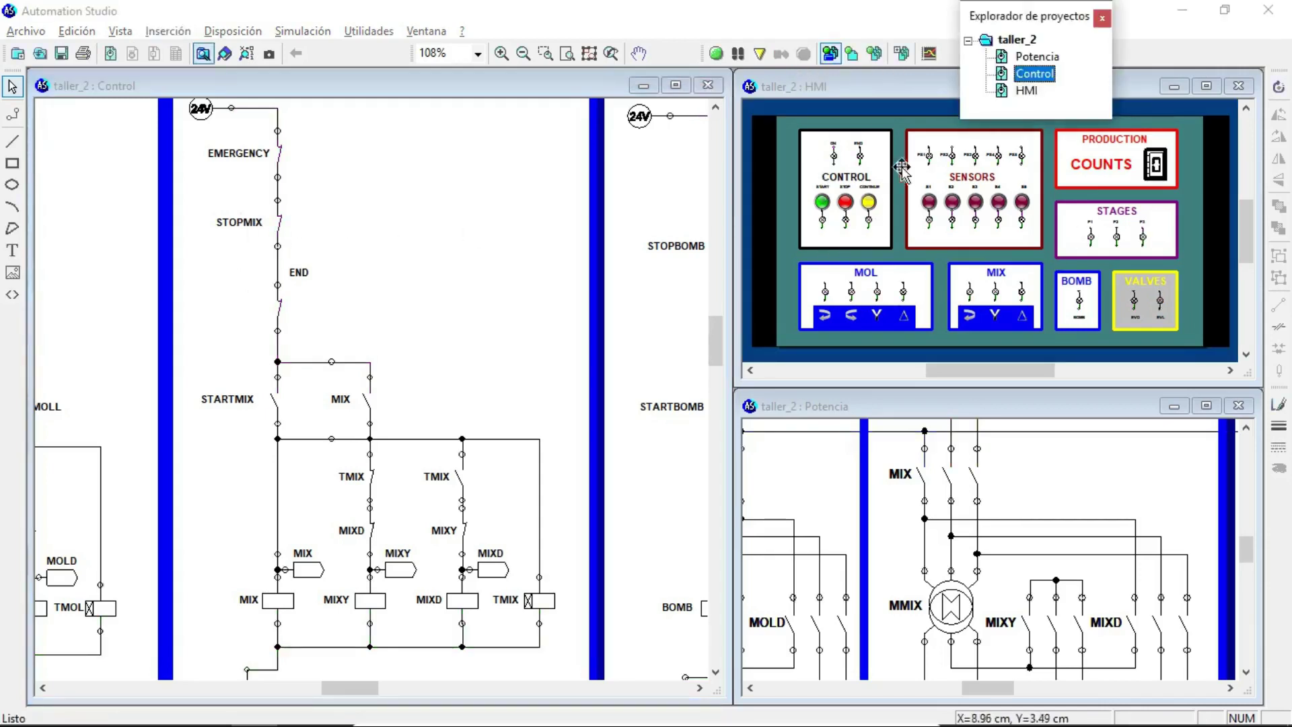
click(716, 53)
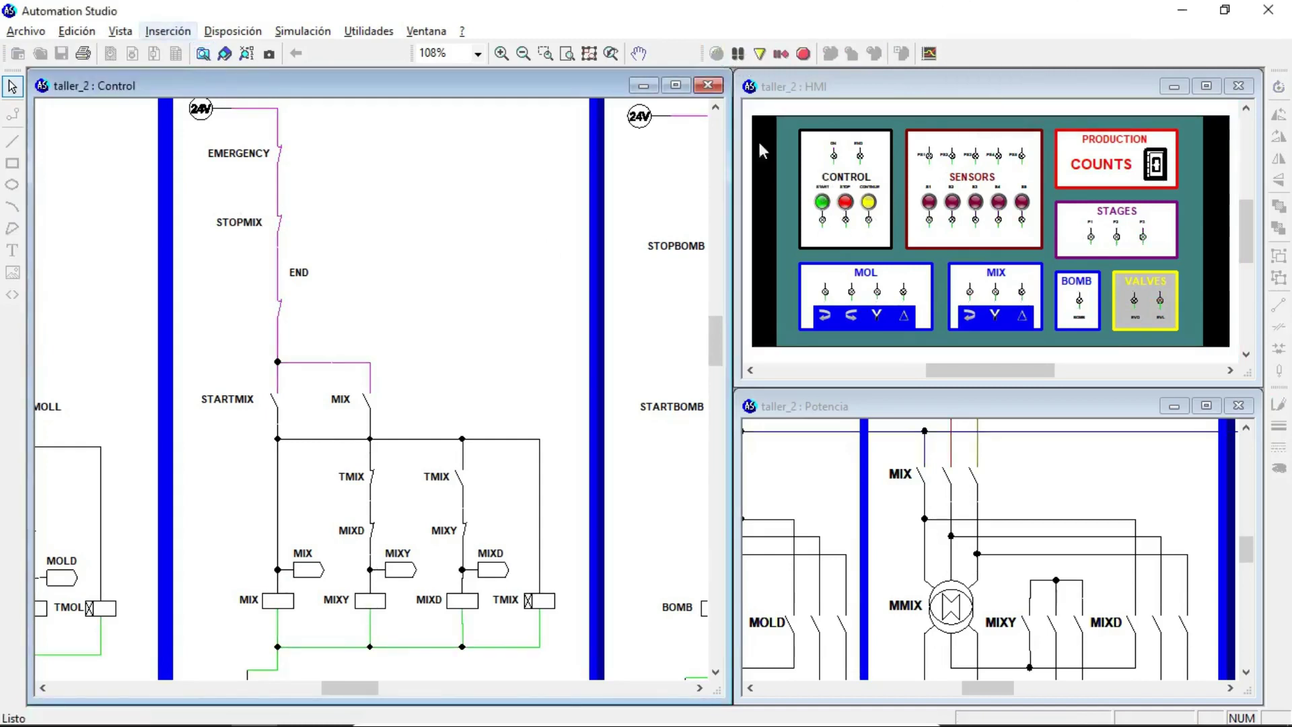
click(823, 210)
click(821, 202)
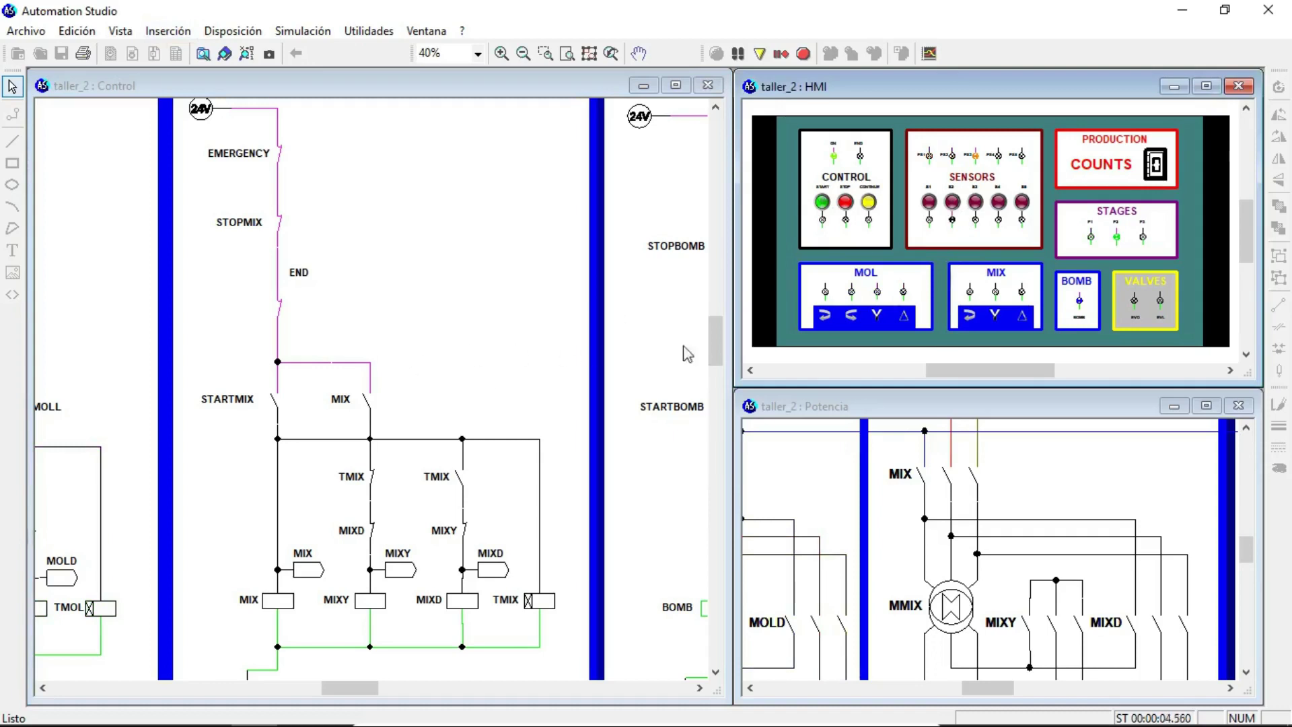
click(976, 202)
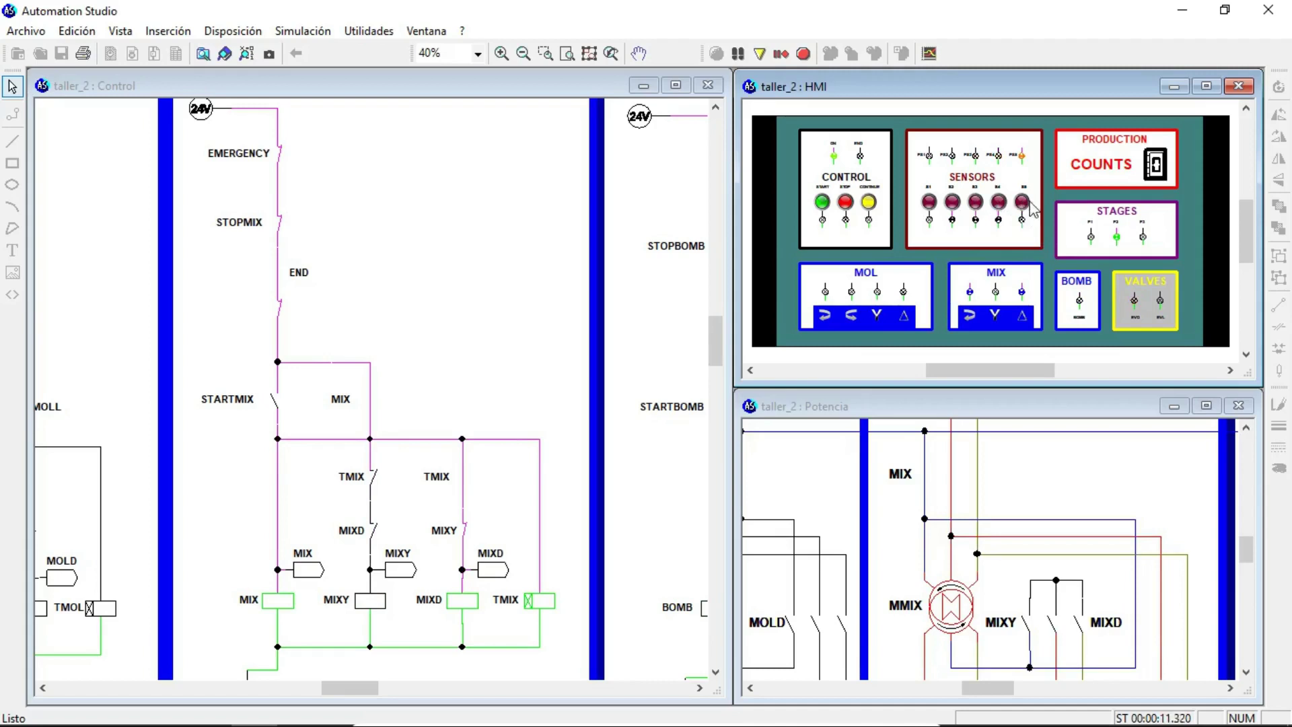
click(1025, 208)
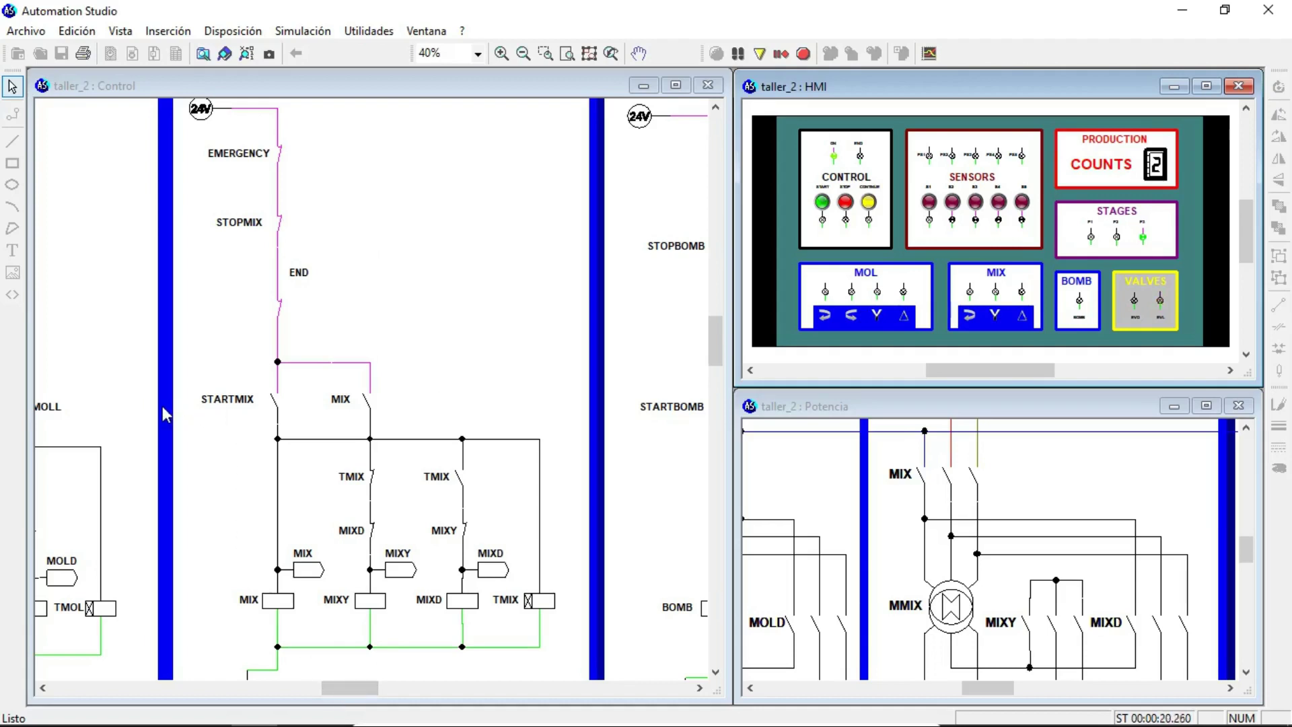
Review the BOMB, EVD and EVL control circuits, and activate the HMI's STOP control with the MOL circuit in view.
drag(351, 699, 393, 700)
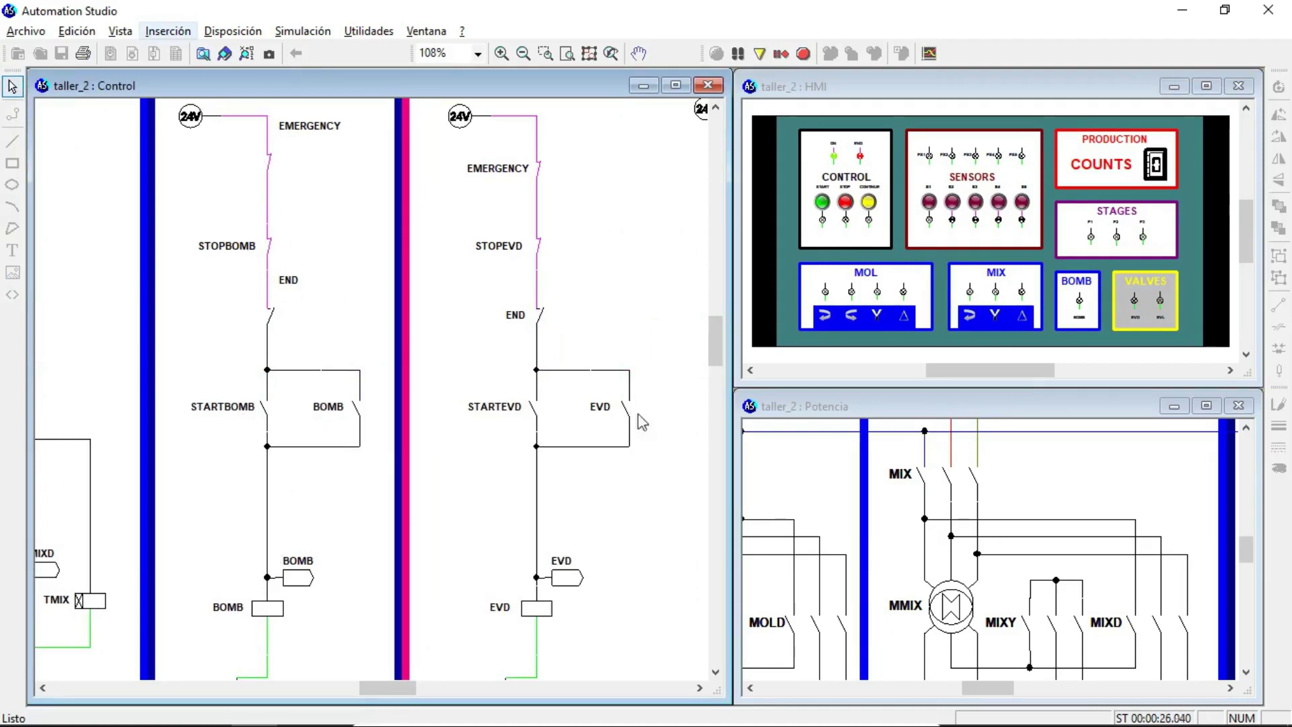
drag(409, 682, 431, 696)
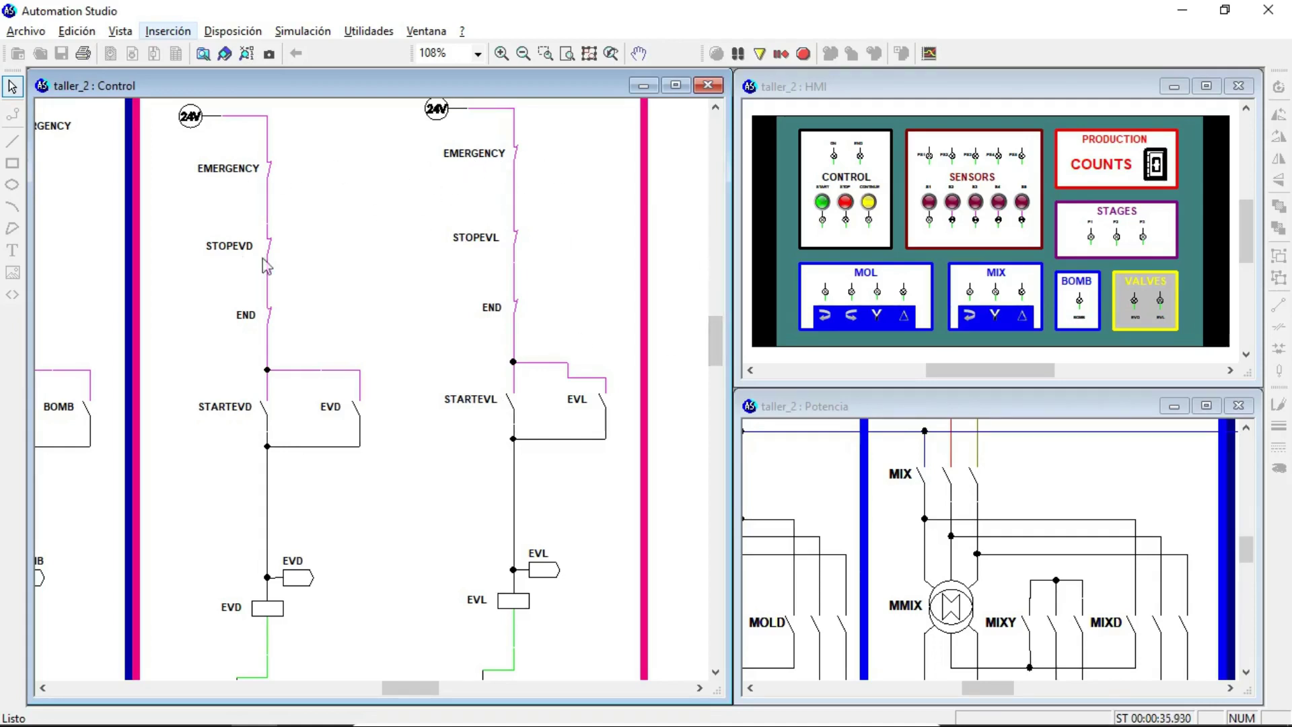
drag(417, 685, 309, 686)
click(842, 206)
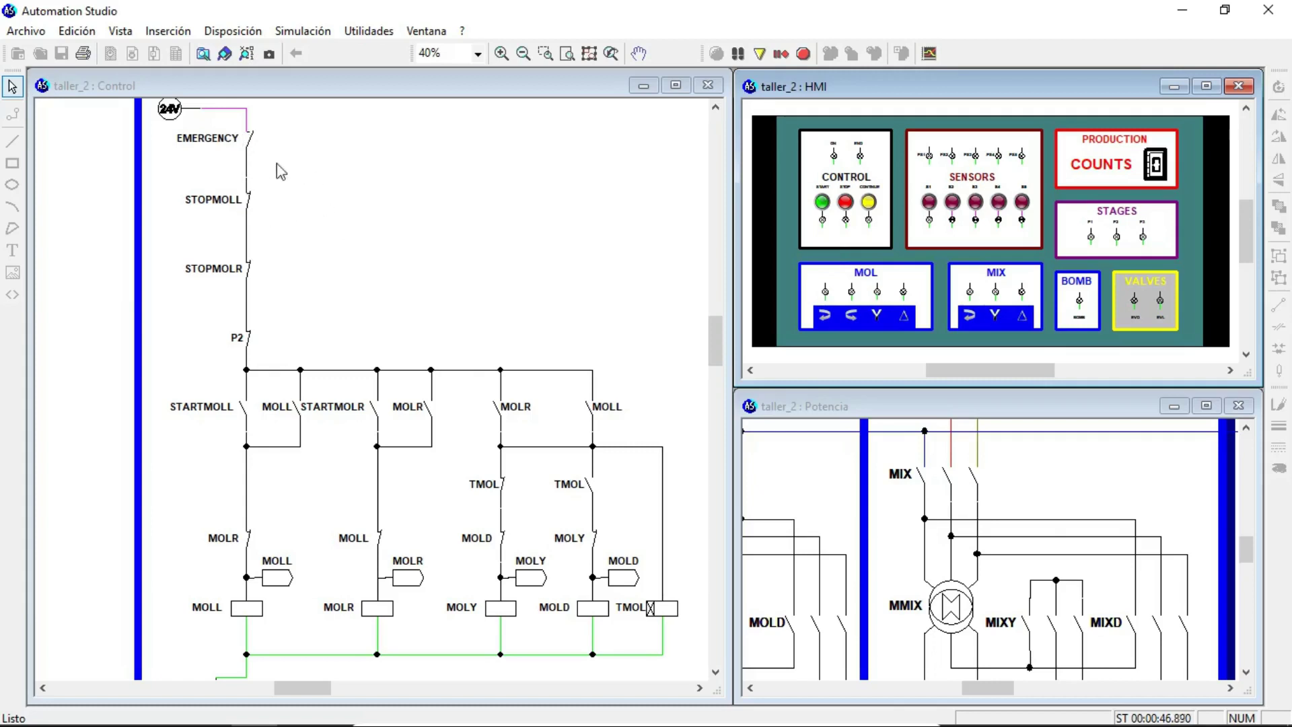
Bring the ON/OFF circuit into view in the Control diagram and end the simulation.
drag(303, 687, 395, 717)
drag(410, 718, 441, 726)
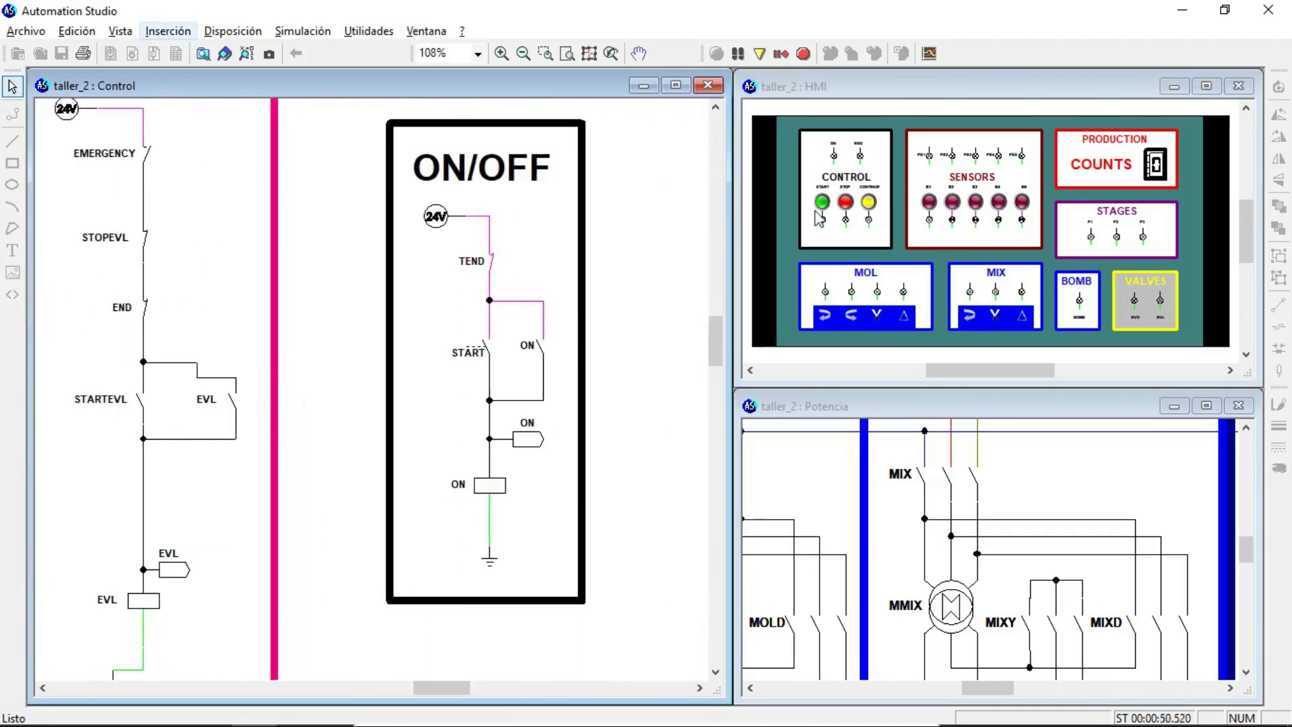
click(803, 54)
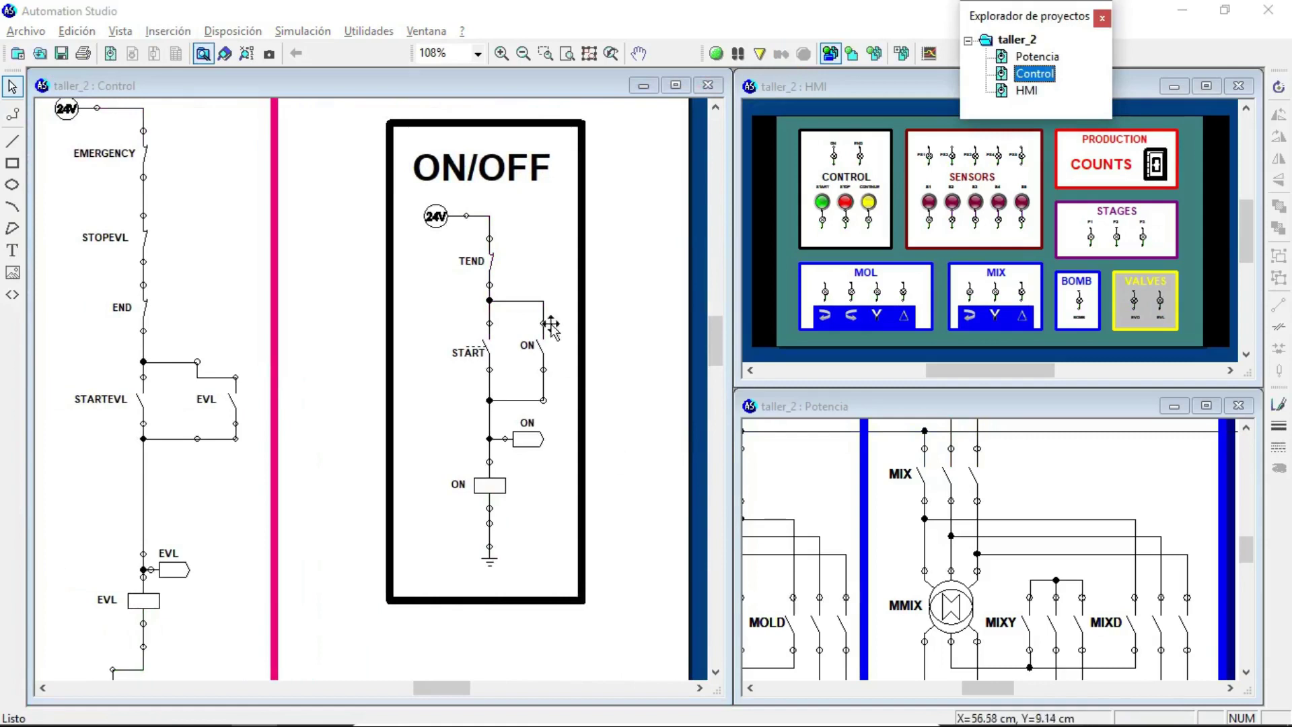
click(617, 243)
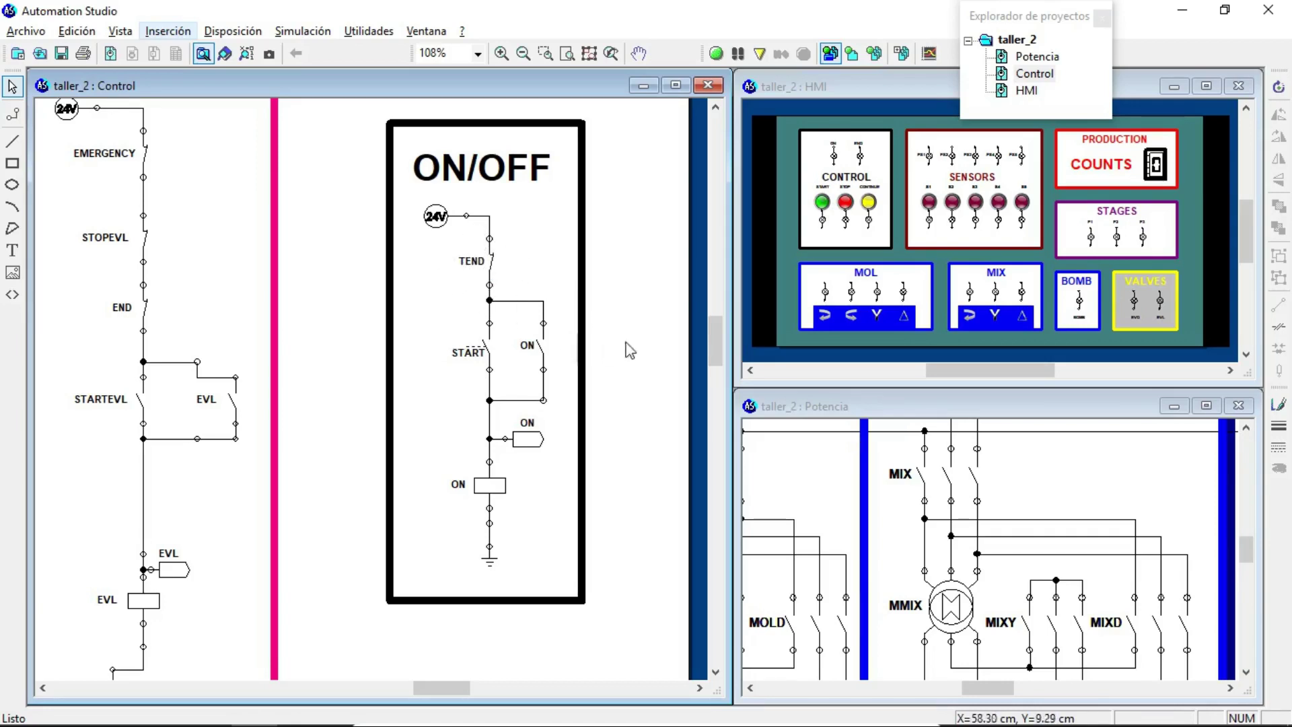
Simulate the ON/OFF circuit in normal mode, activate START on the HMI, and end the simulation.
click(737, 54)
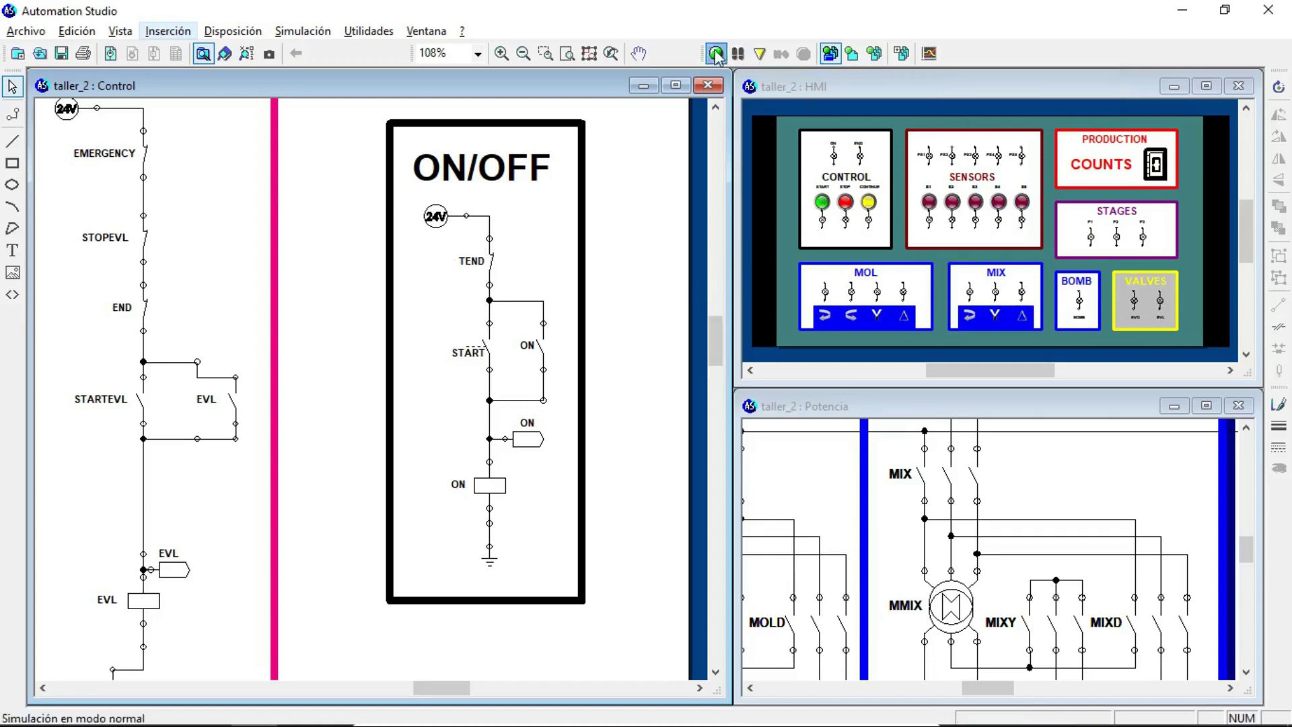
click(823, 203)
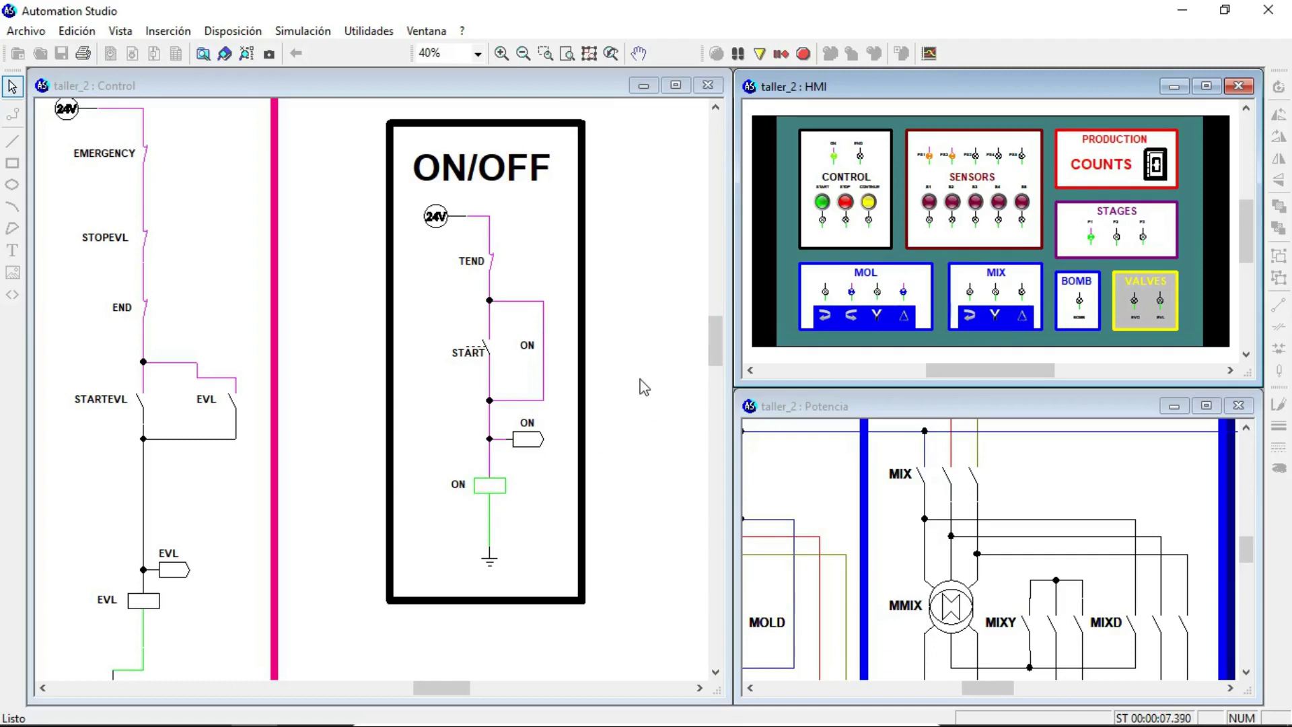
click(803, 54)
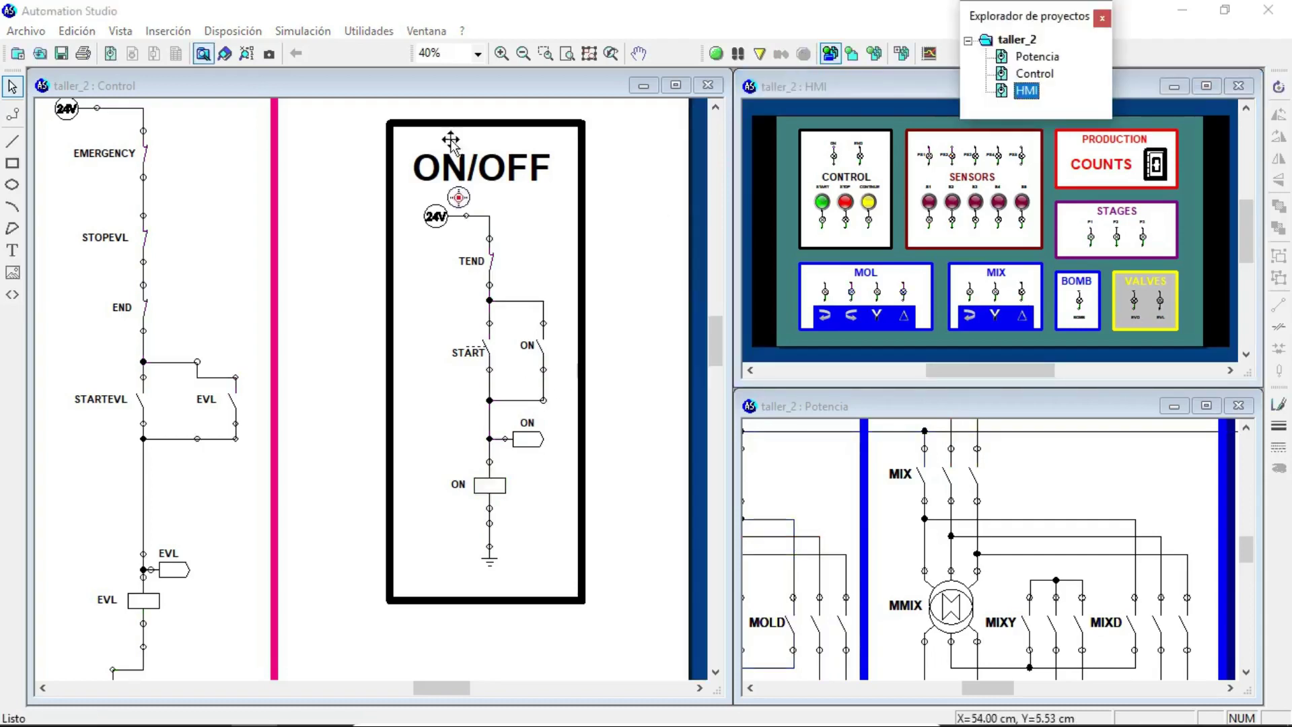
Show all circuits of the Control diagram and enlarge the STAGE 1 block to fill the view.
click(591, 56)
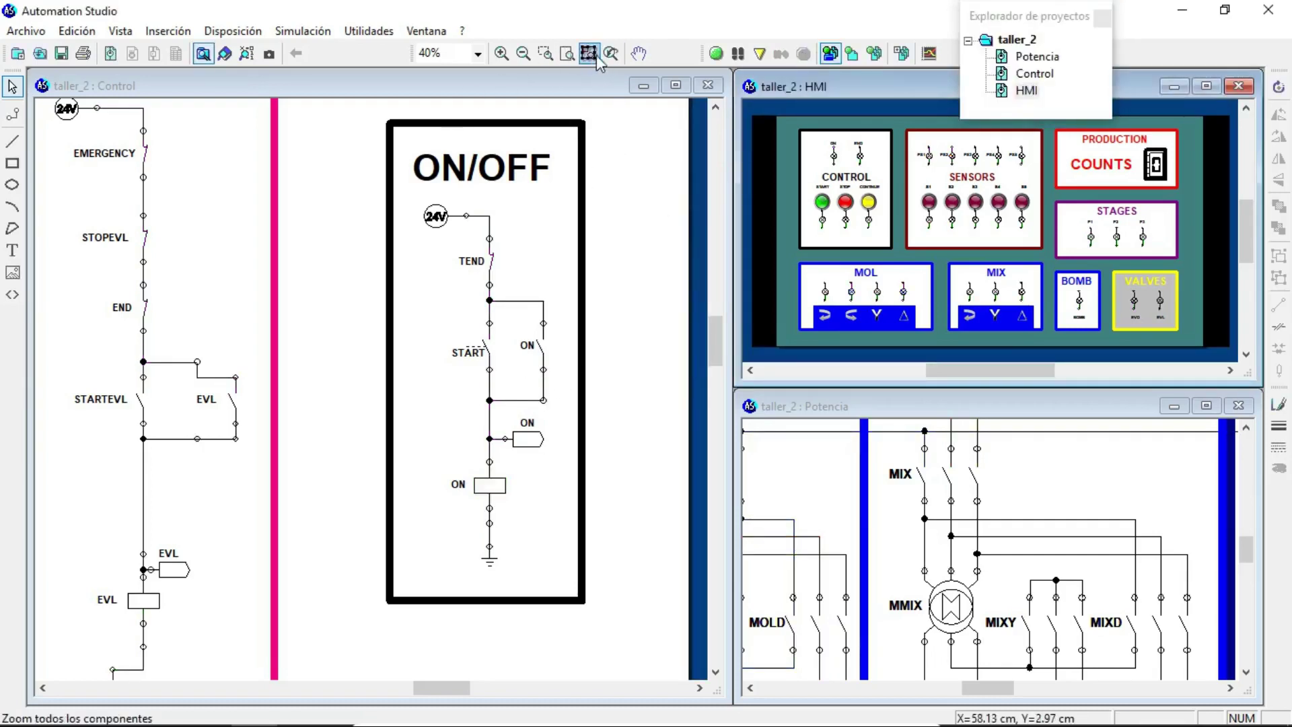
click(636, 191)
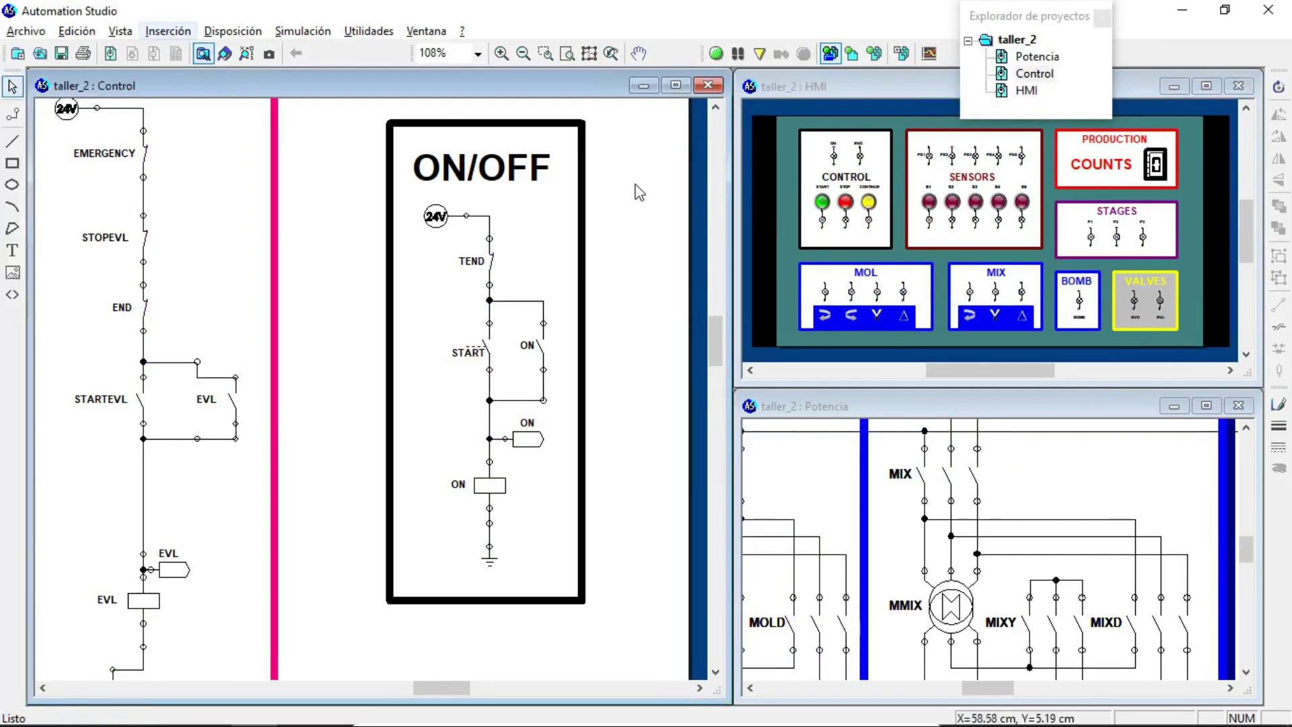
click(610, 54)
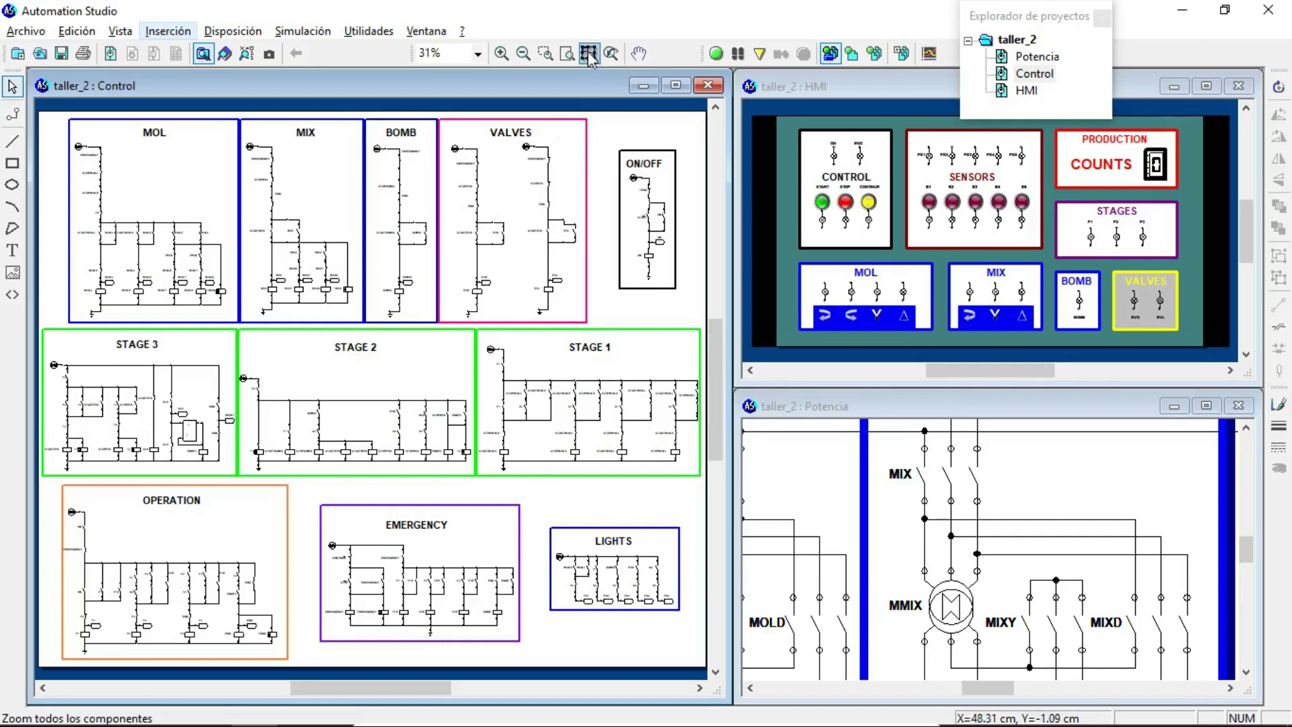
click(546, 55)
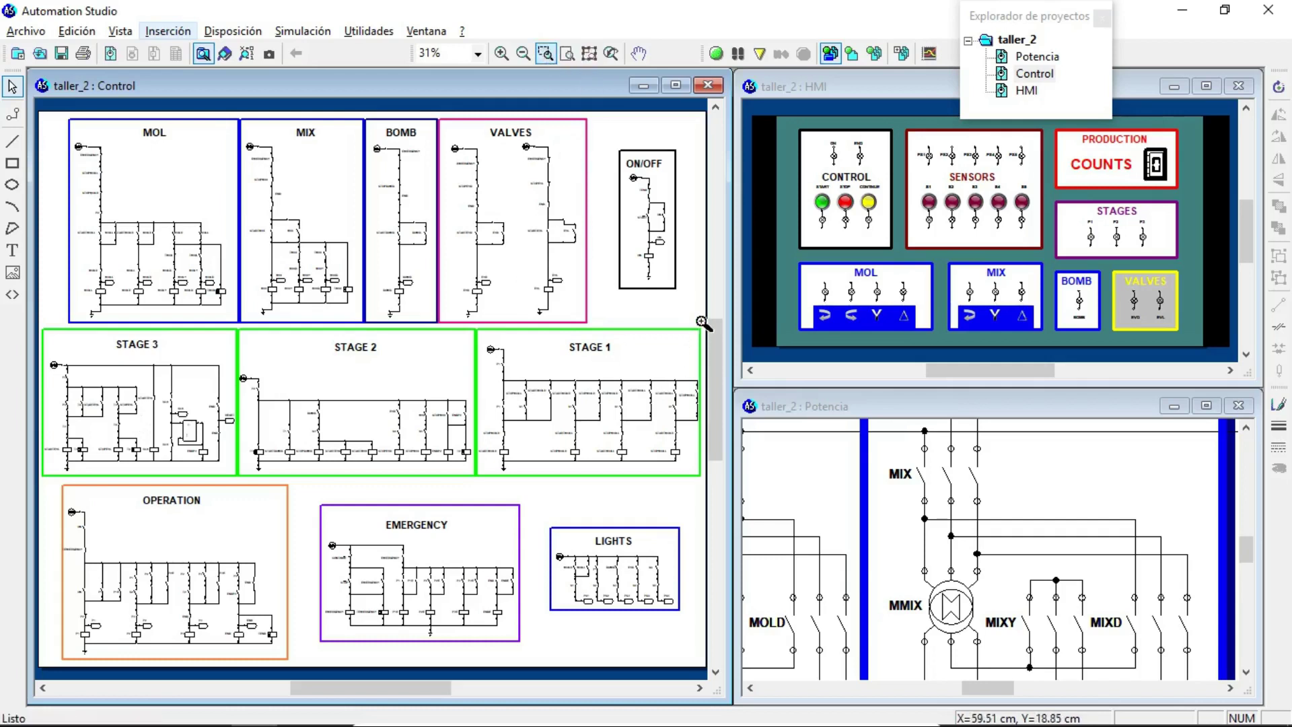
drag(701, 324, 475, 479)
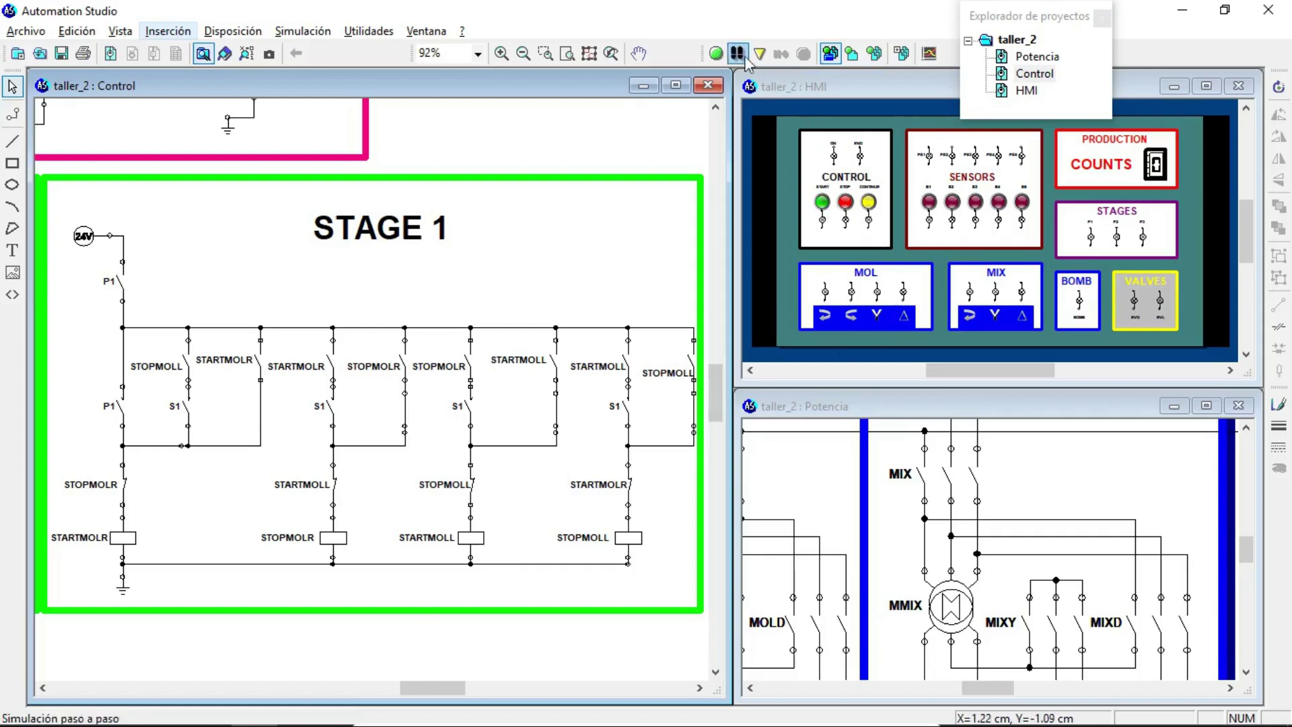
Run the simulation in normal mode and activate START on the HMI to energize the STAGE 1 circuit.
click(716, 55)
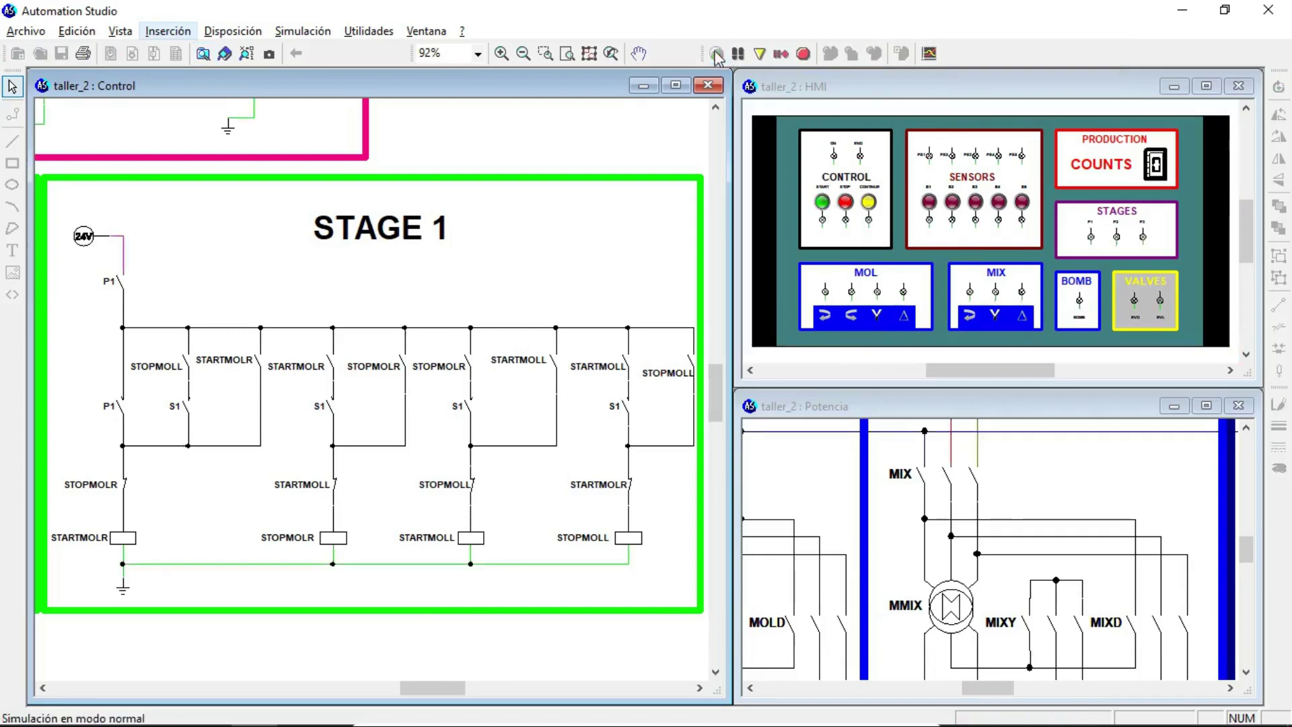
click(823, 204)
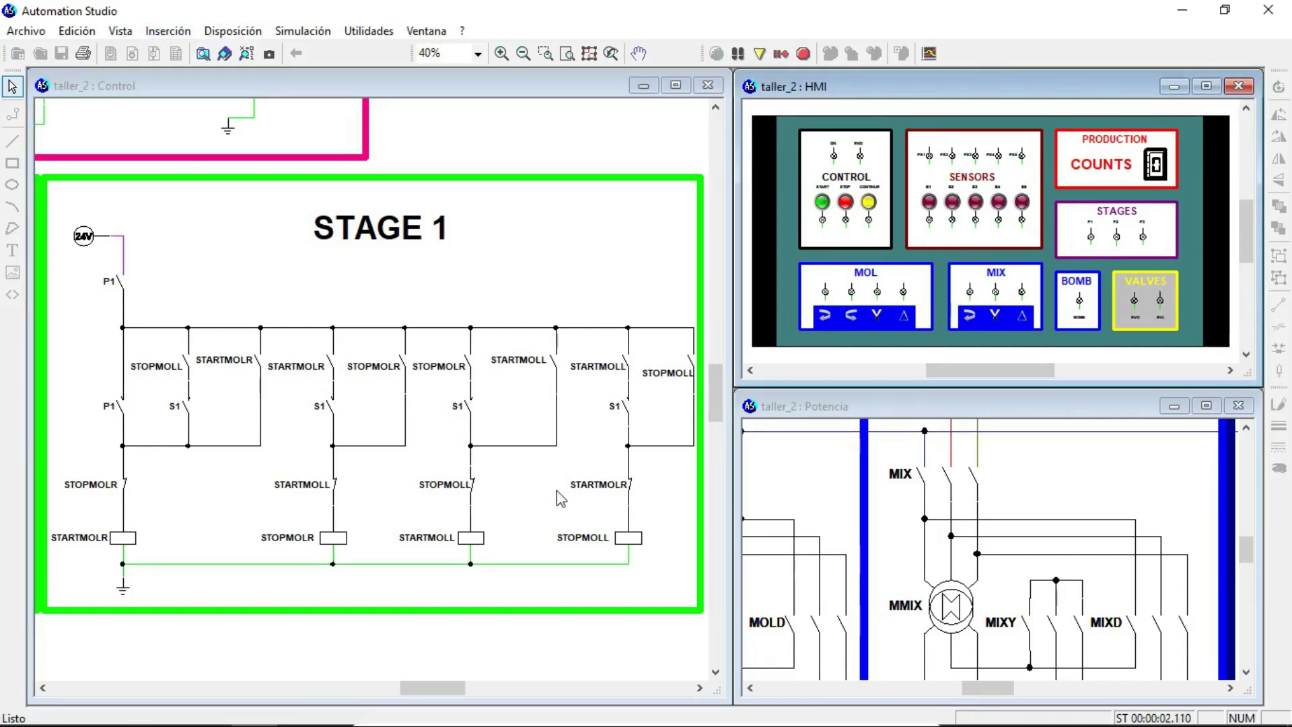
click(824, 203)
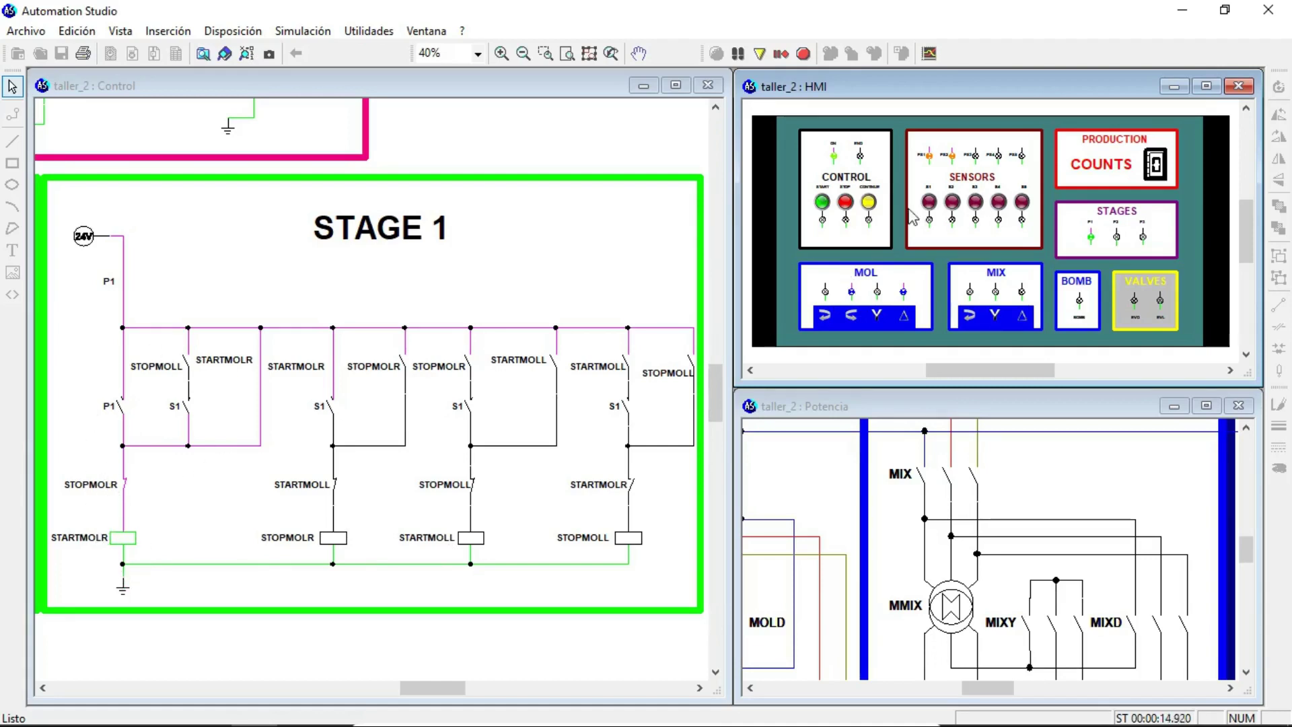
Trigger HMI sensor S1 twice and then S2 to take the STAGE 1 circuit through its sequence.
click(930, 210)
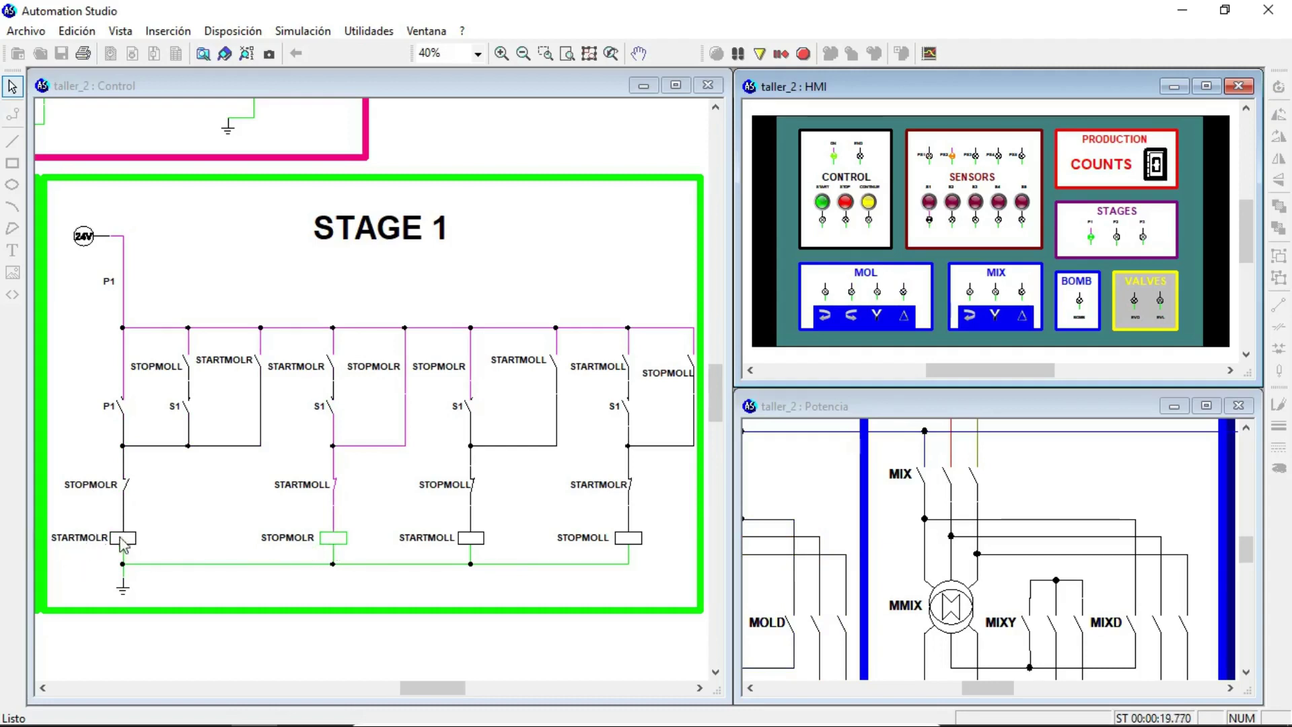
click(929, 202)
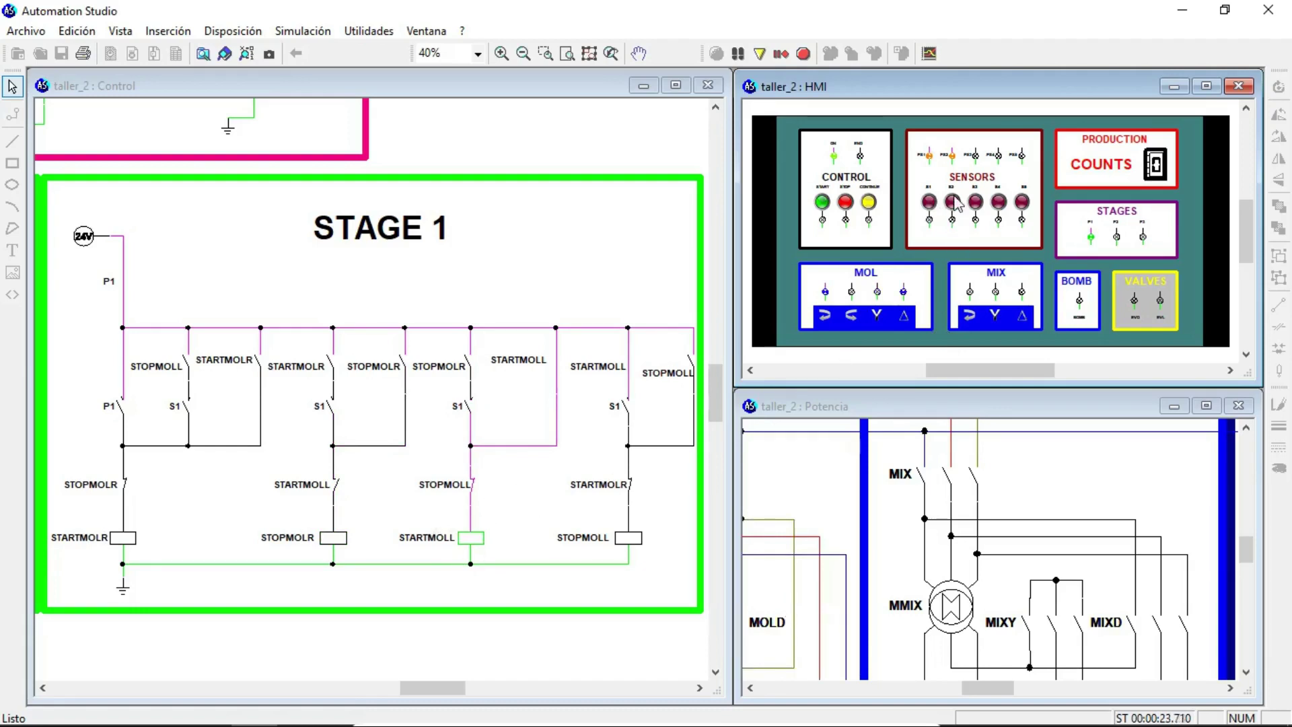
click(953, 204)
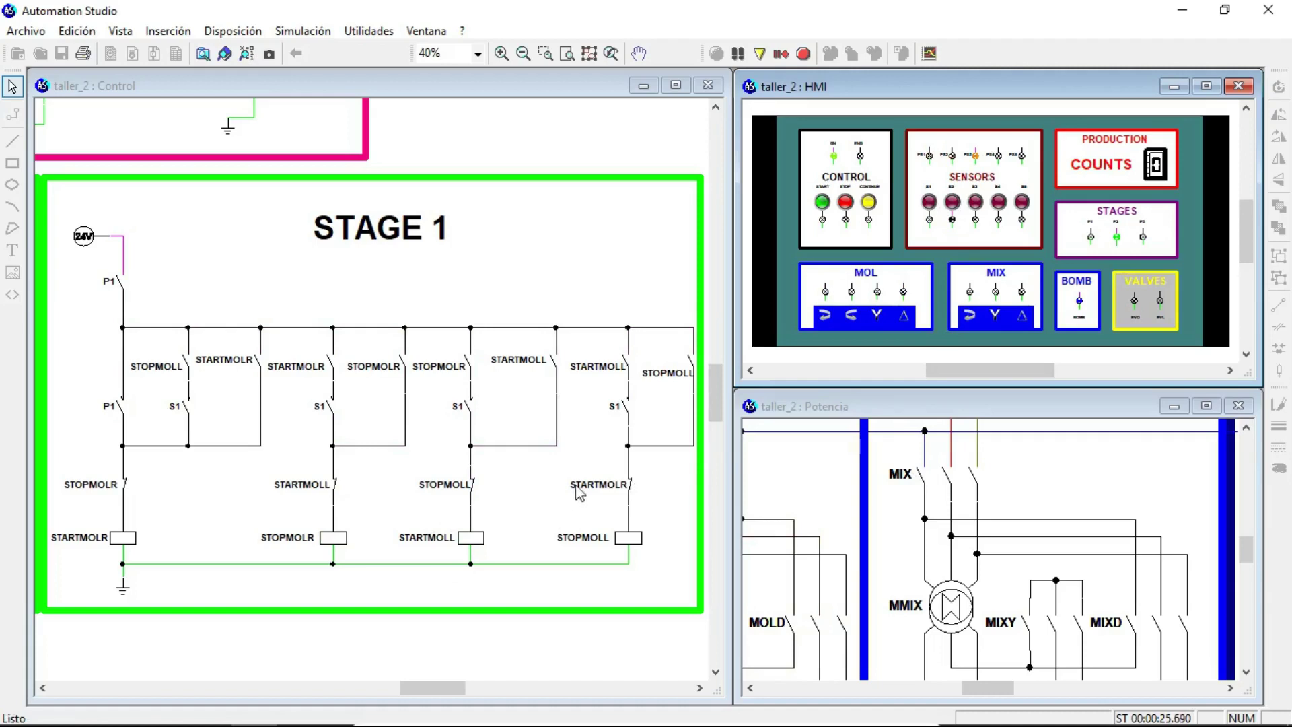
End the simulation and leave the STAGE 1 circuit in view with nothing selected.
click(803, 54)
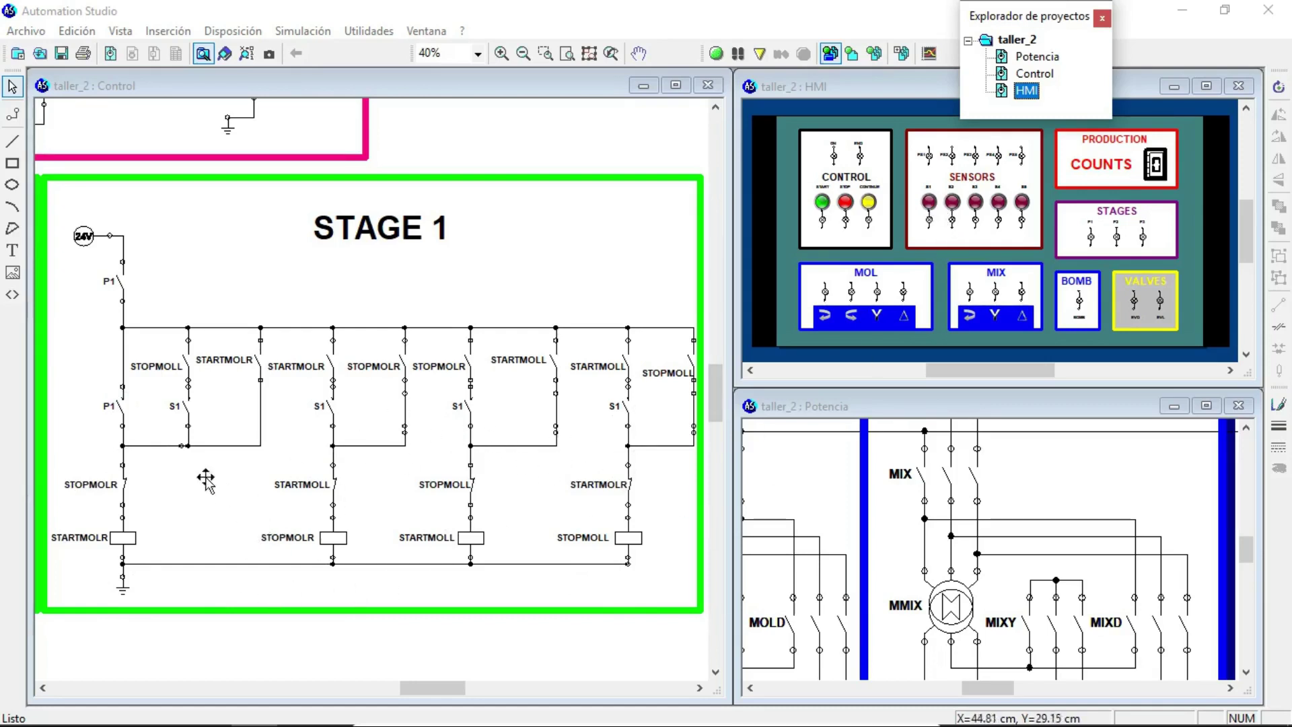
click(189, 404)
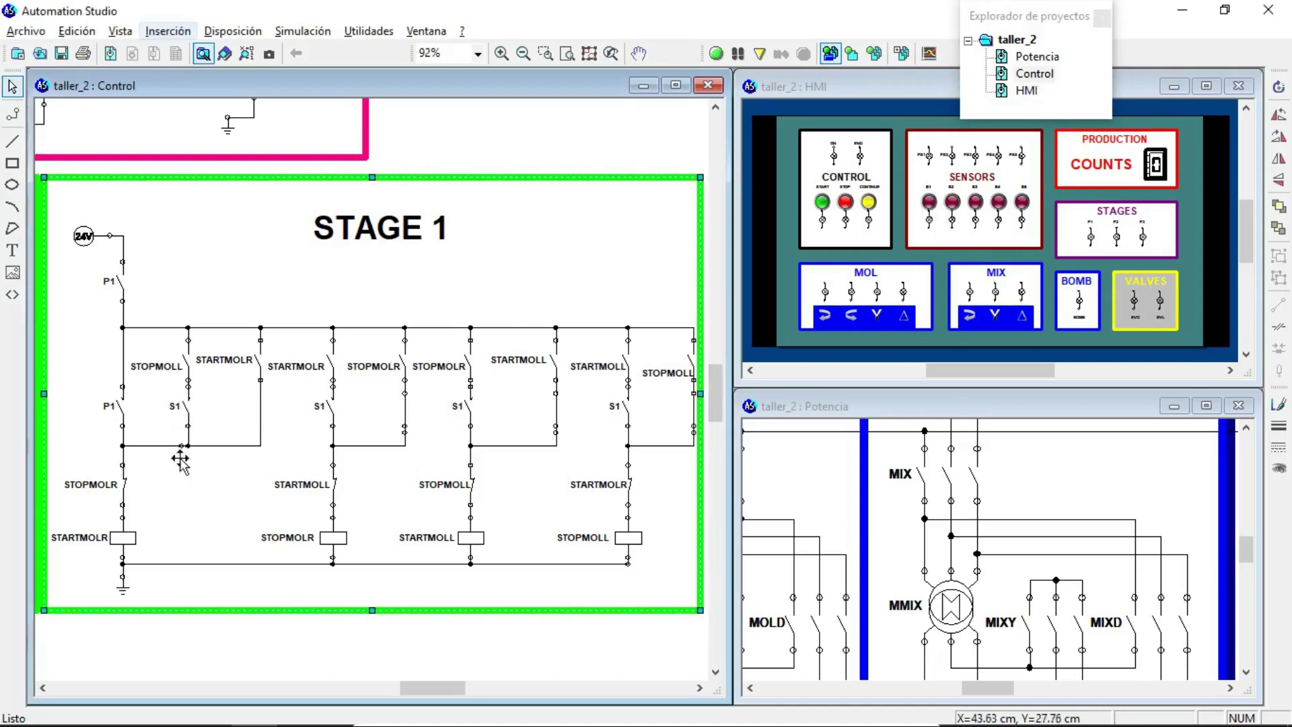
click(225, 667)
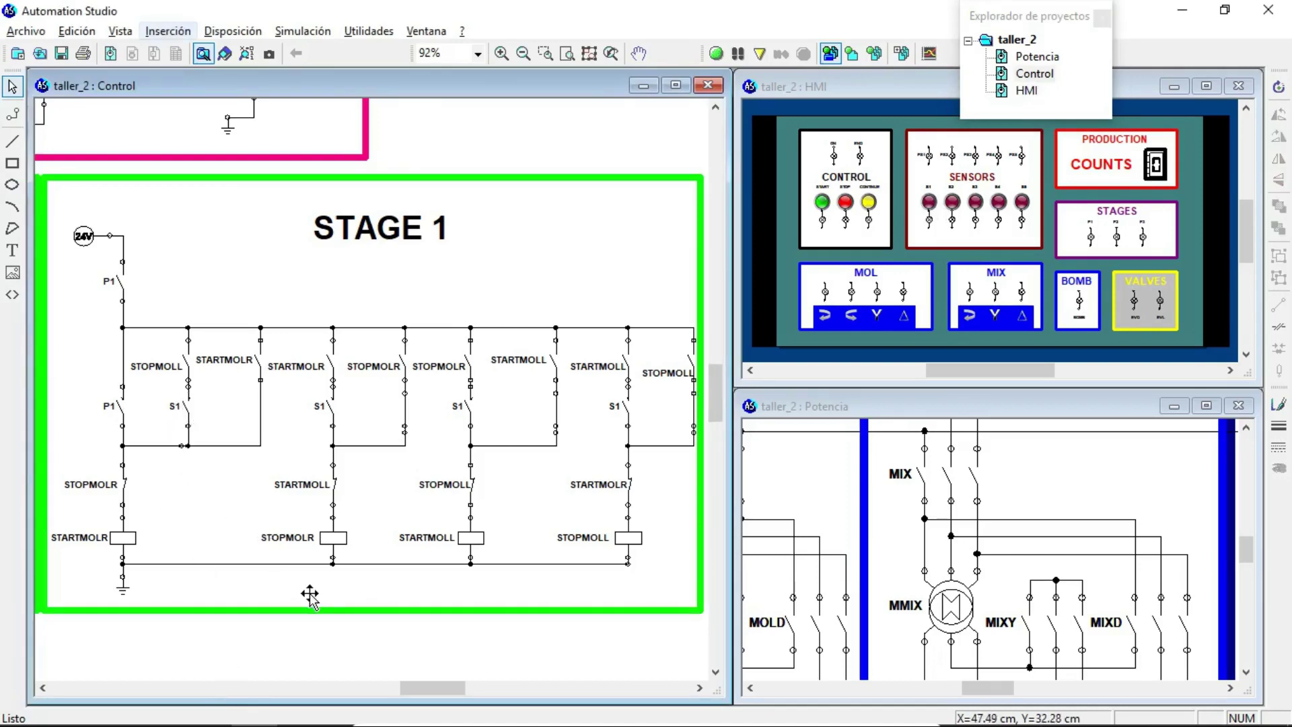
Examine the component properties of the S1 contacts in the STARTMOLR and STOPMOLR branches of STAGE 1.
click(546, 54)
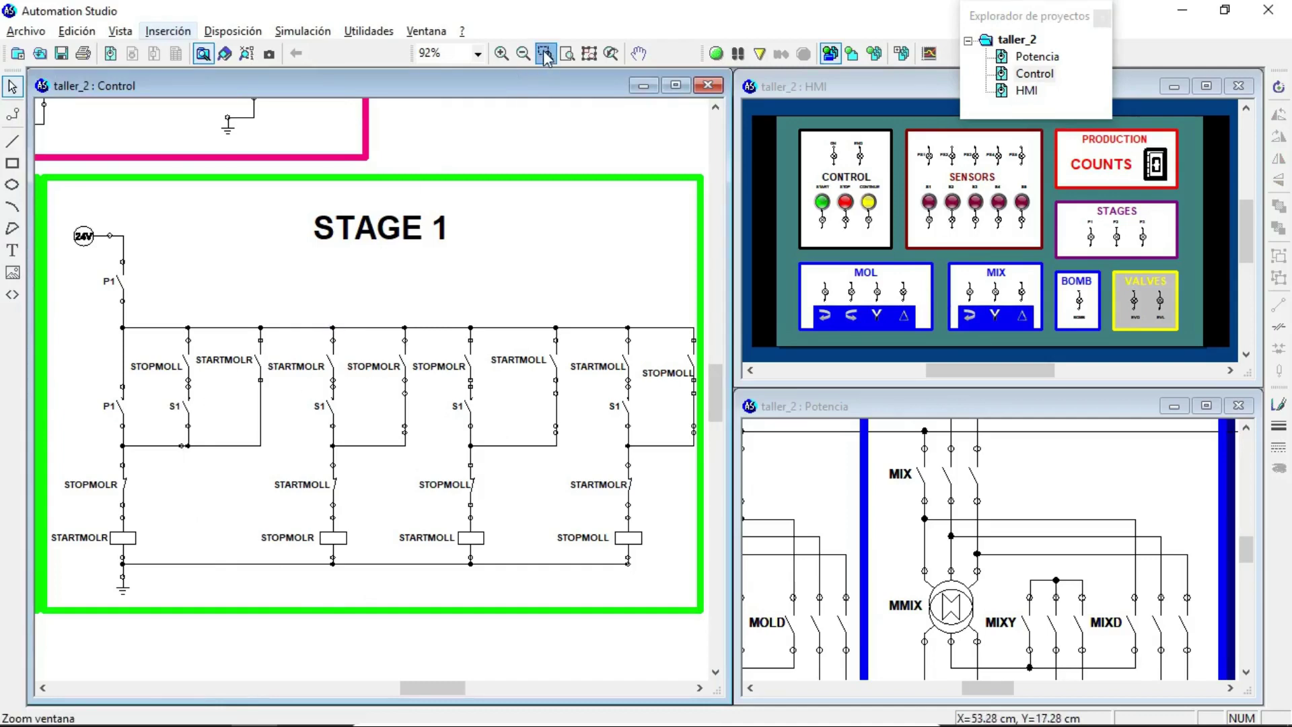
drag(223, 660, 138, 273)
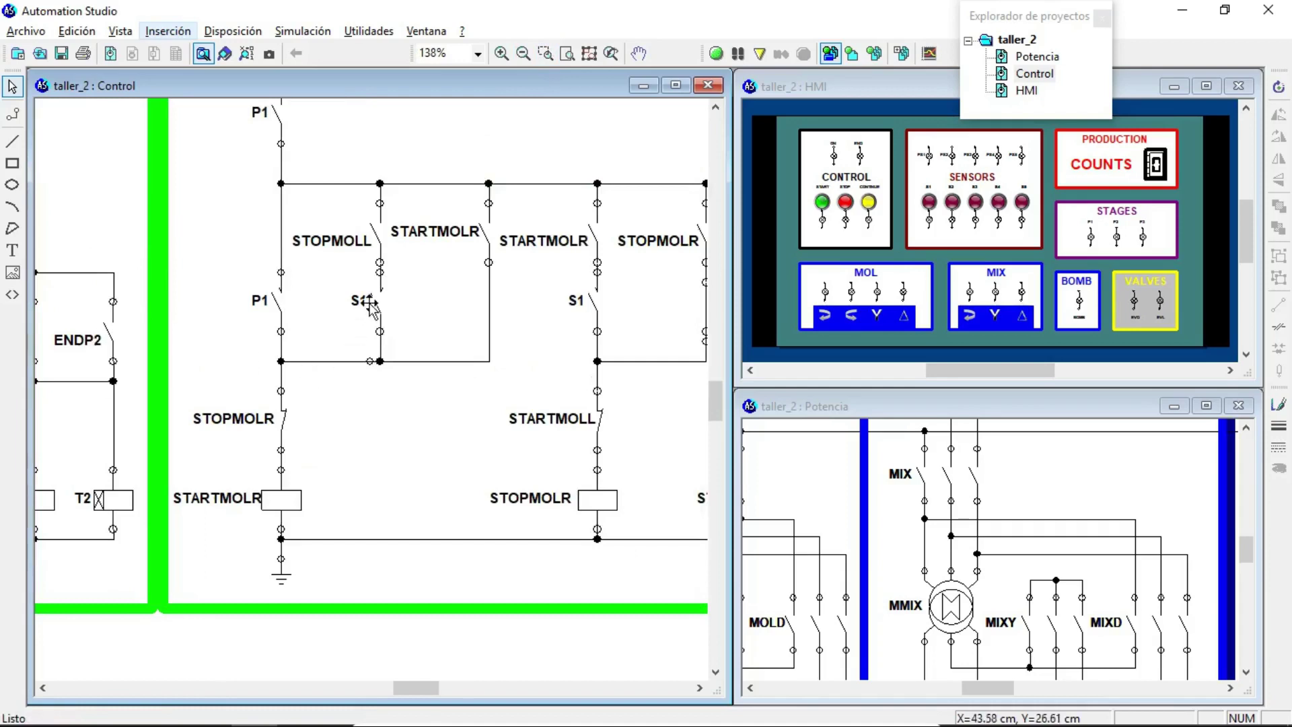
click(372, 605)
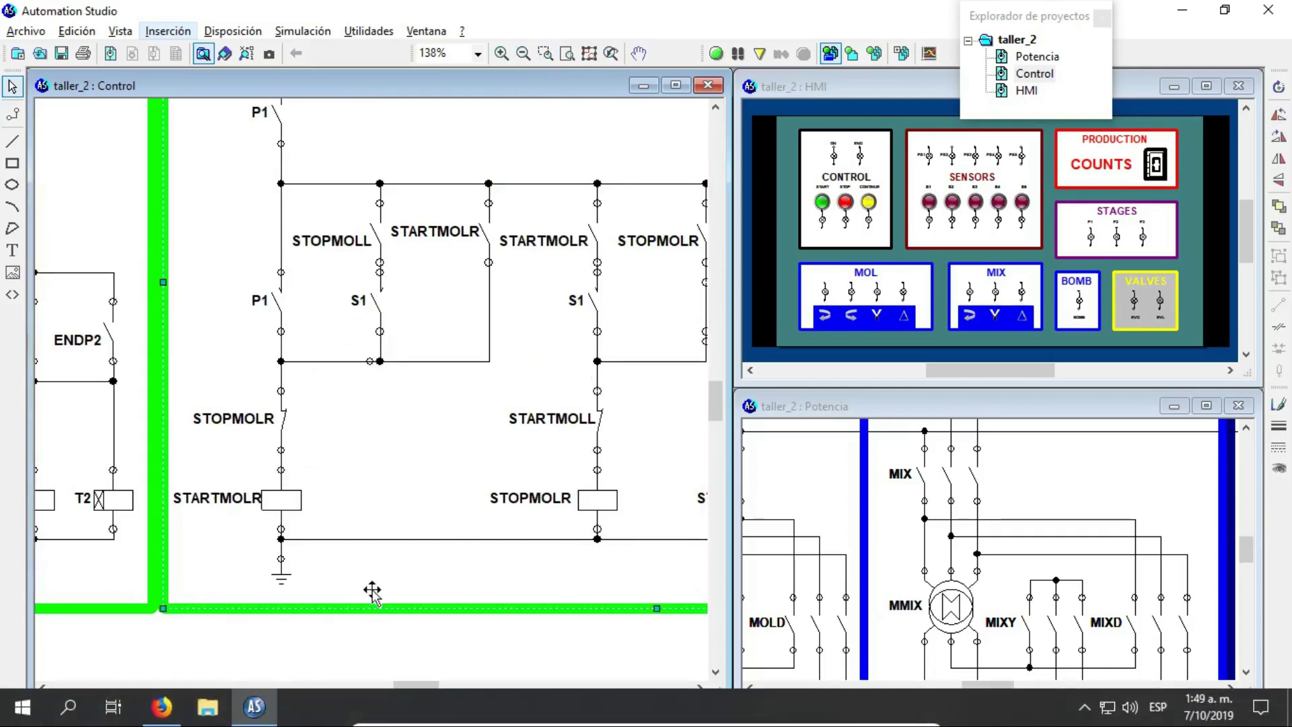
right_click(374, 571)
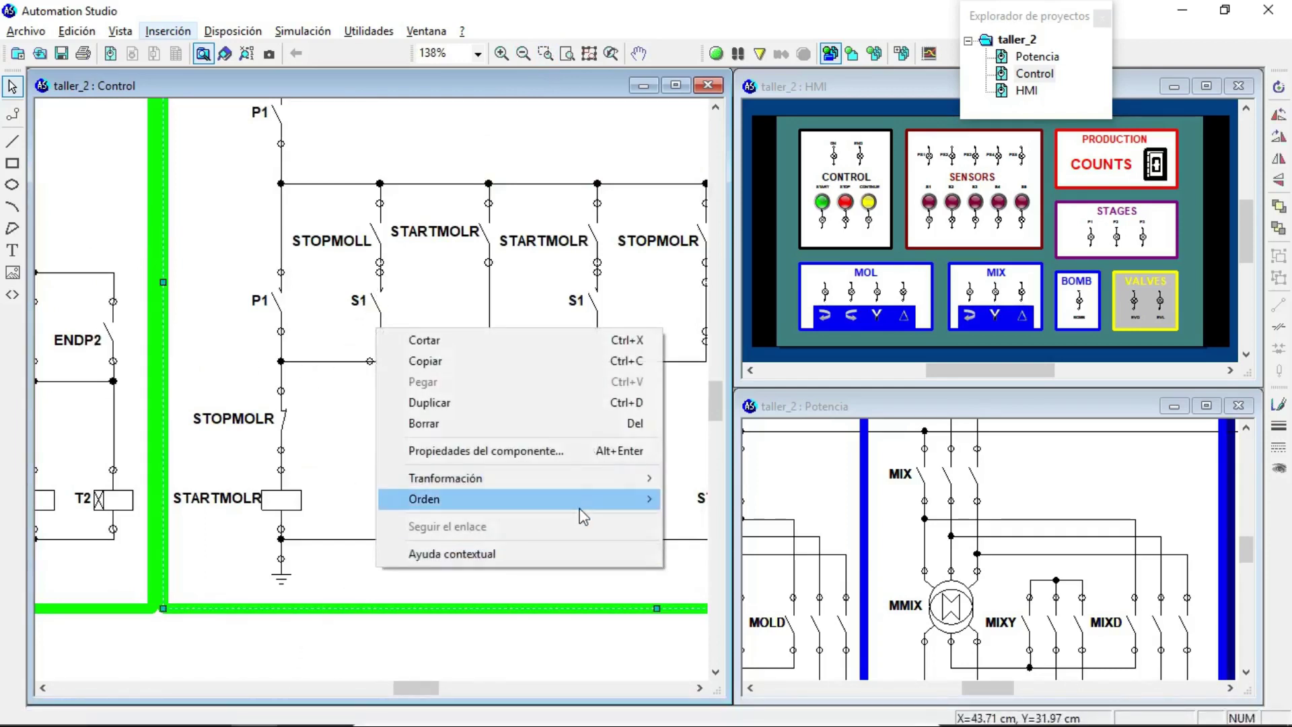
mouse_move(583, 511)
click(701, 522)
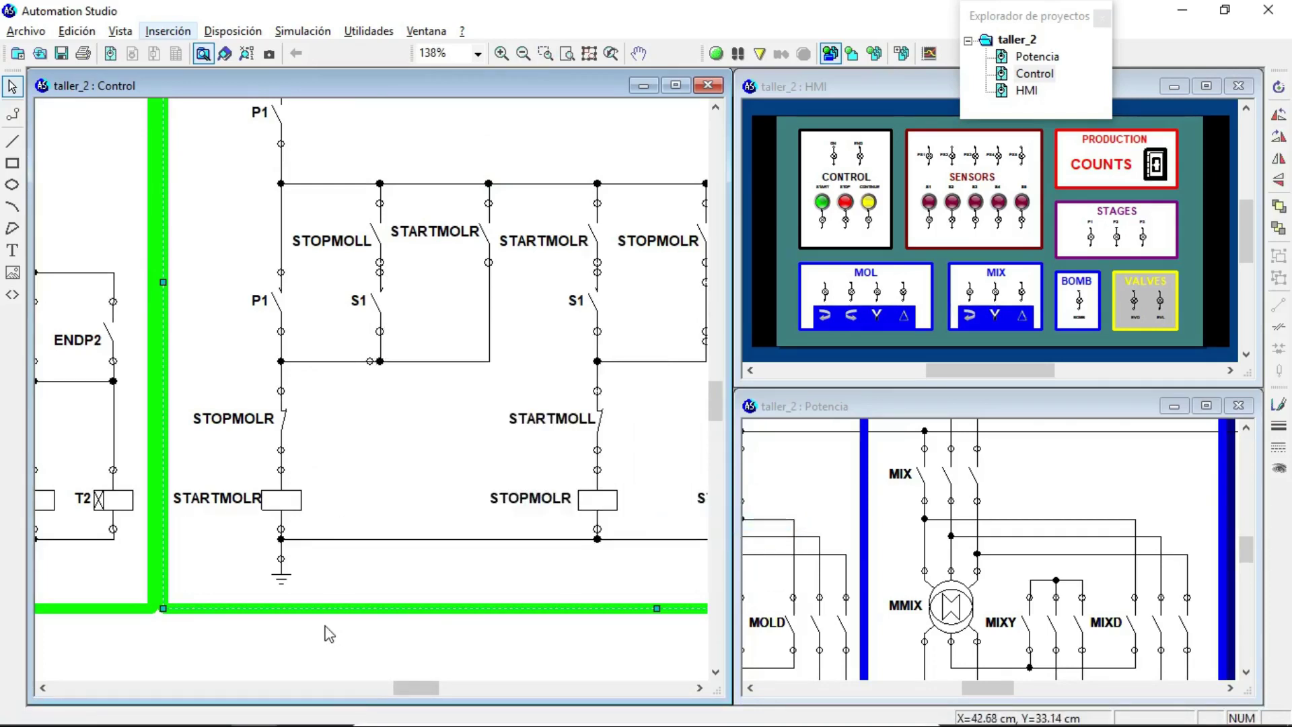
click(377, 301)
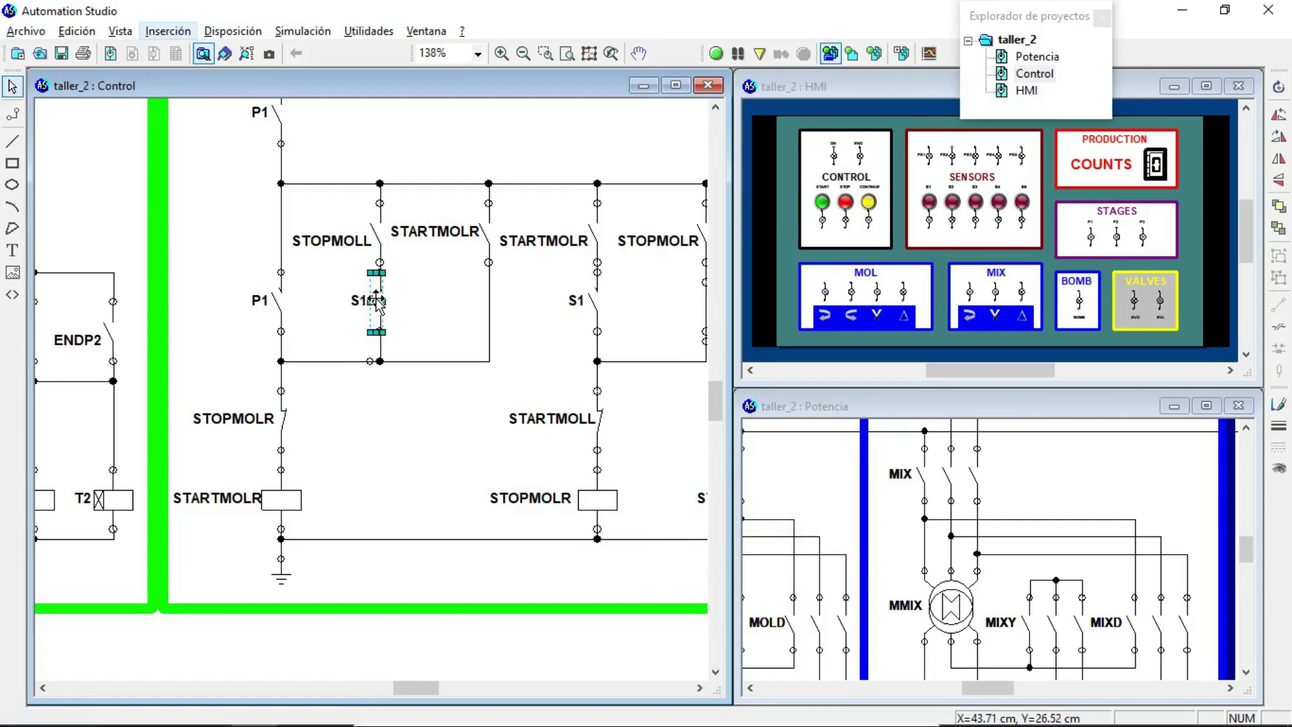
double_click(376, 301)
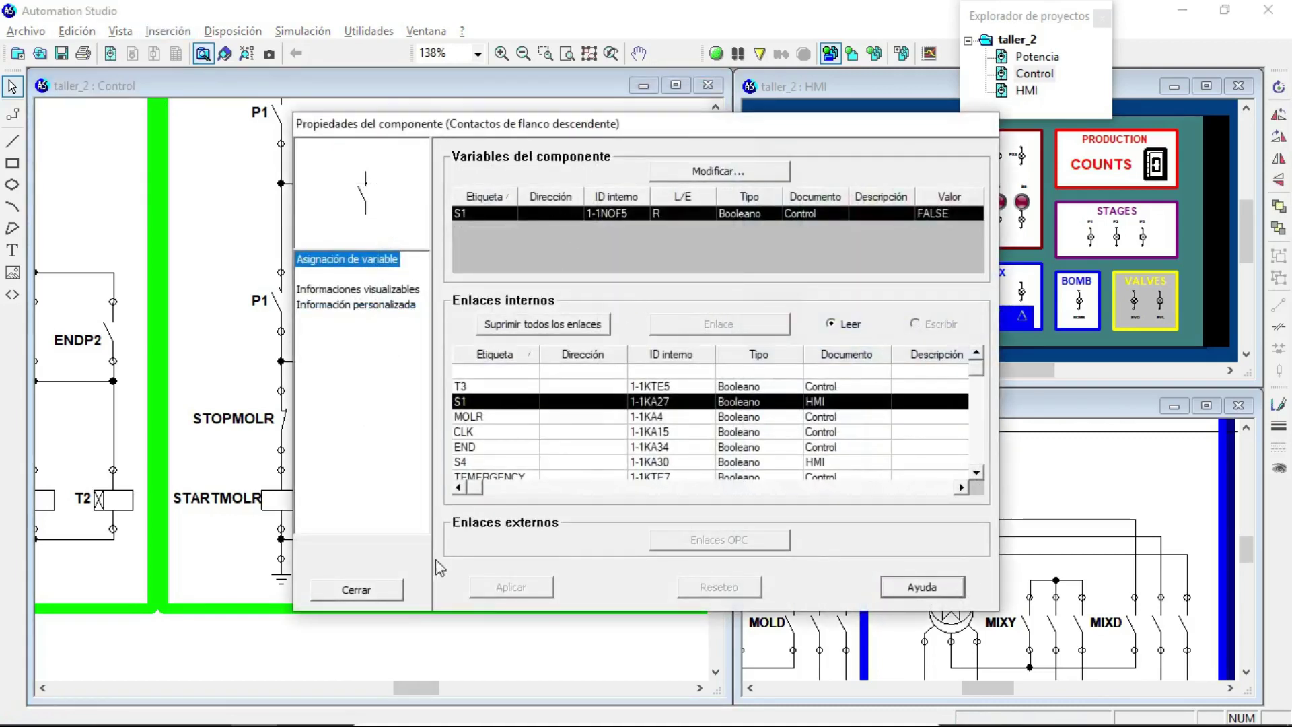
click(385, 593)
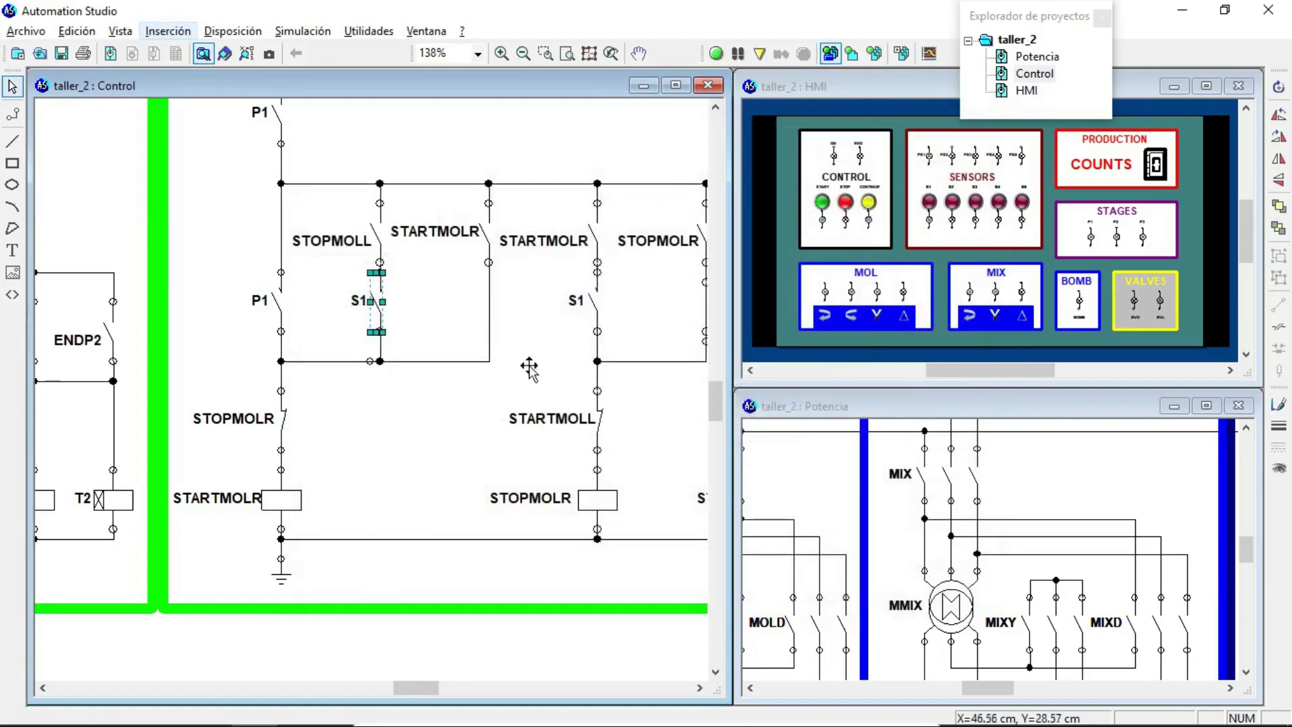
double_click(597, 301)
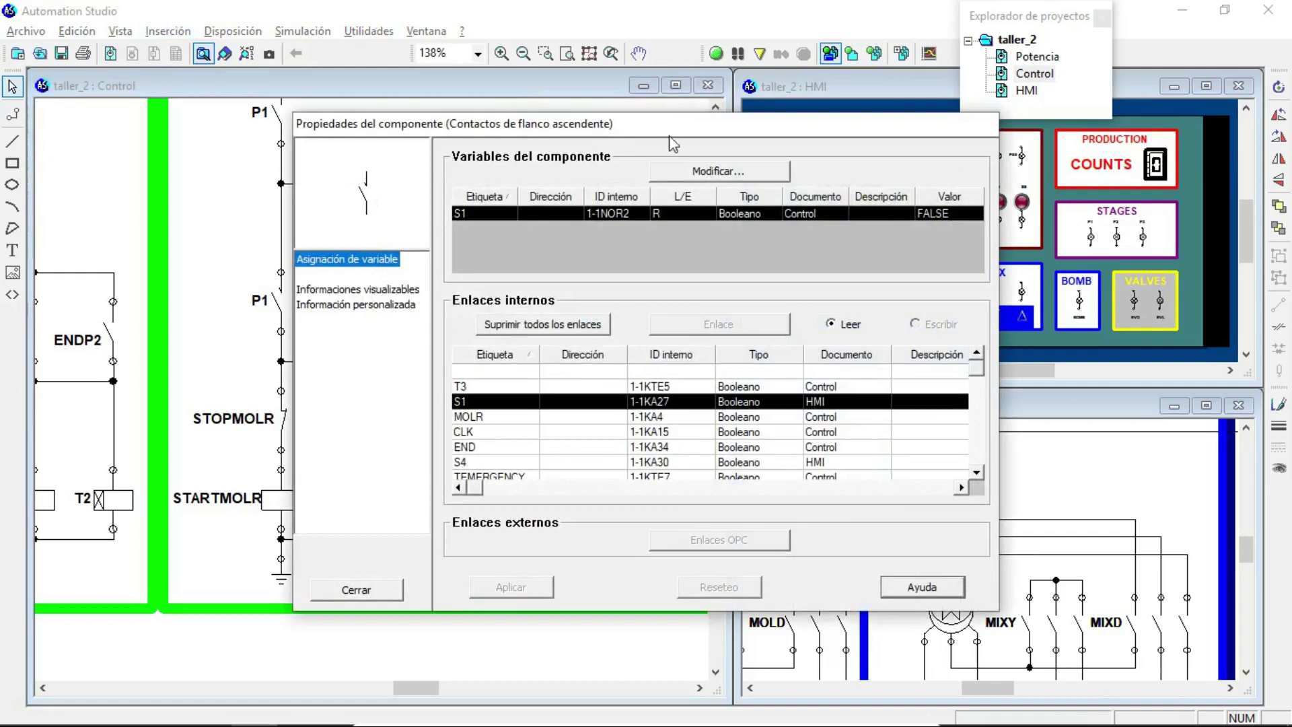
click(361, 591)
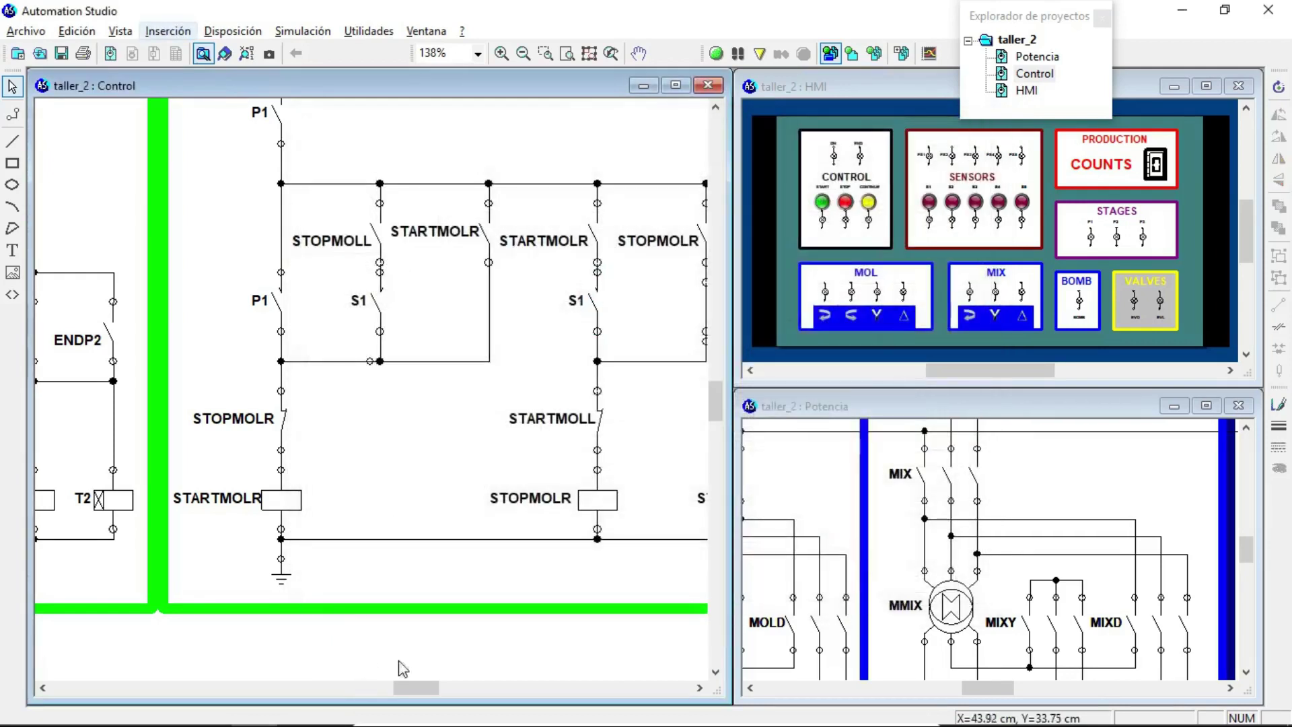
Simulate in normal mode with the STAGE 2 circuit in view and energize it using START and sensor S2 on the HMI.
mouse_move(405, 688)
mouse_down()
mouse_move(419, 688)
mouse_move(413, 672)
mouse_up()
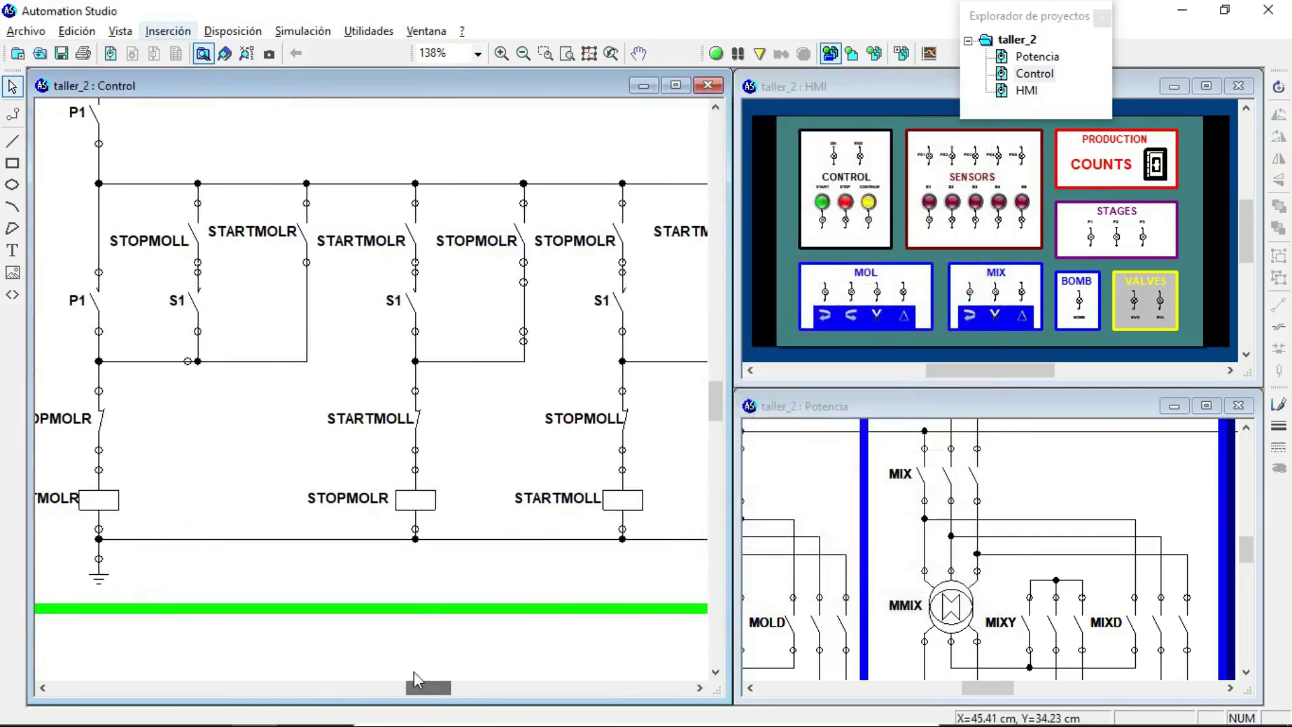
click(523, 54)
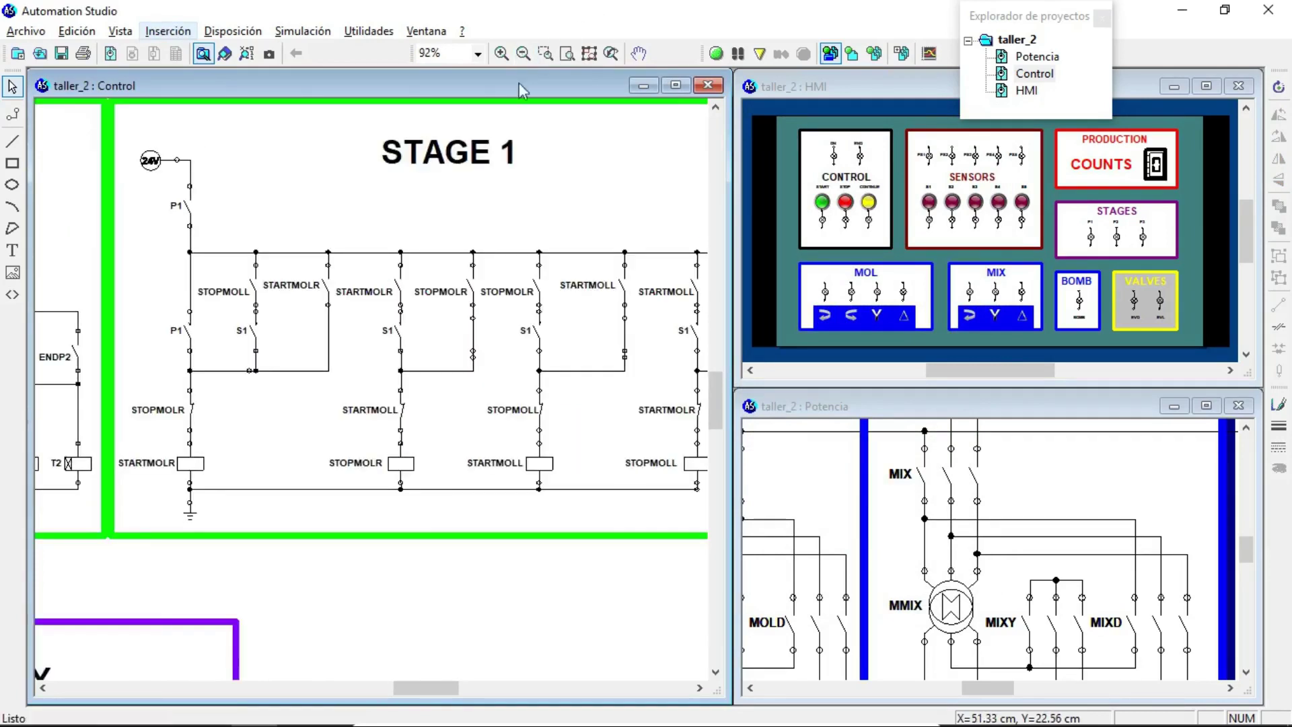
drag(446, 686, 452, 686)
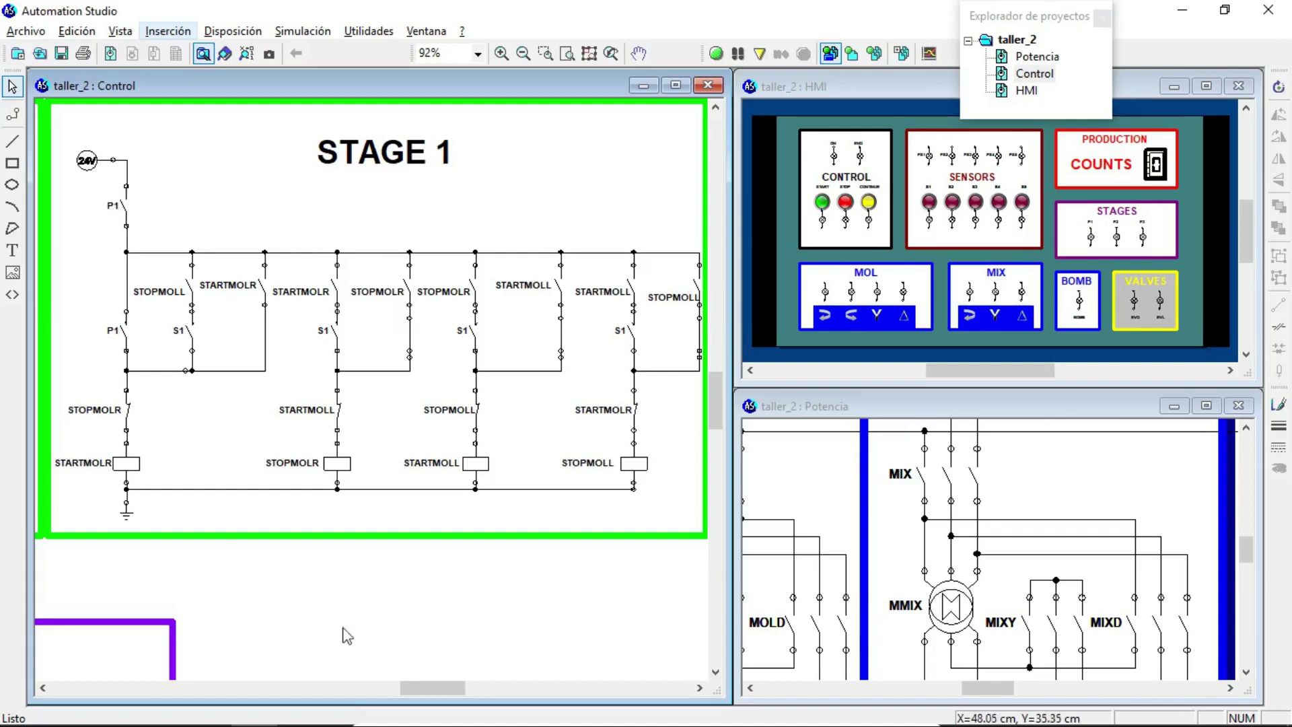
drag(427, 688, 361, 689)
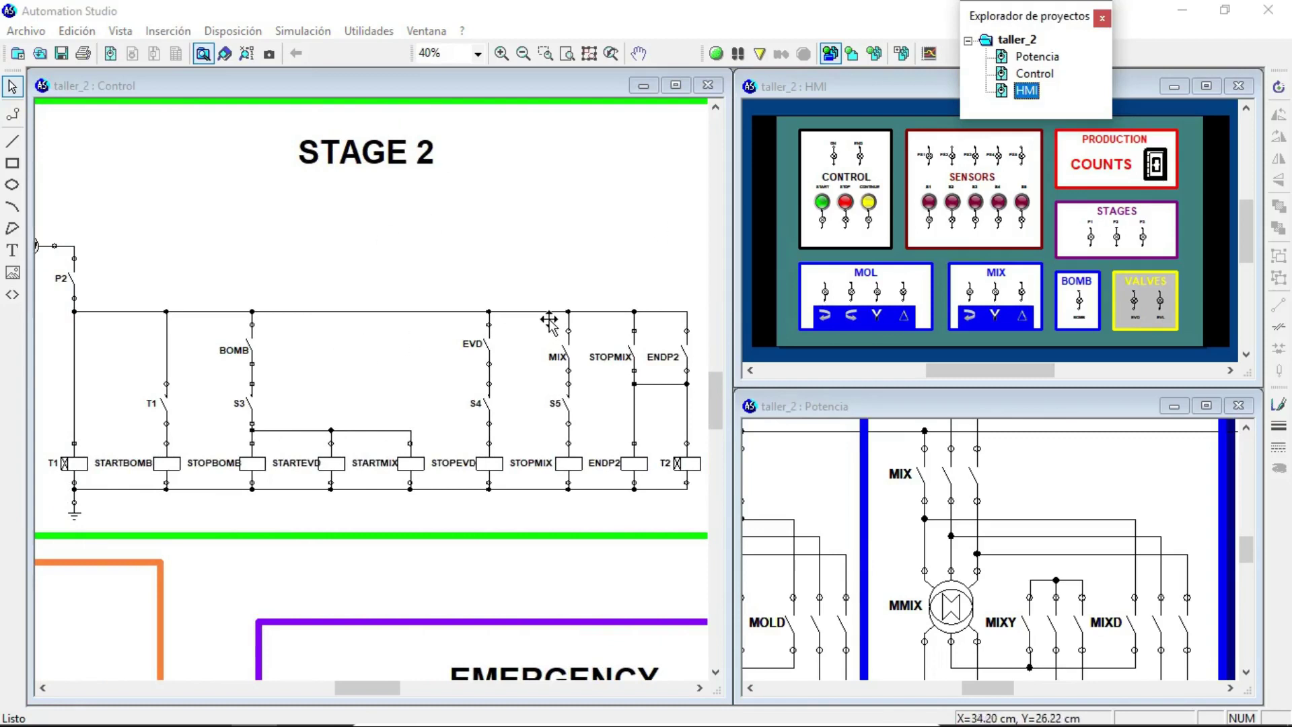
click(716, 54)
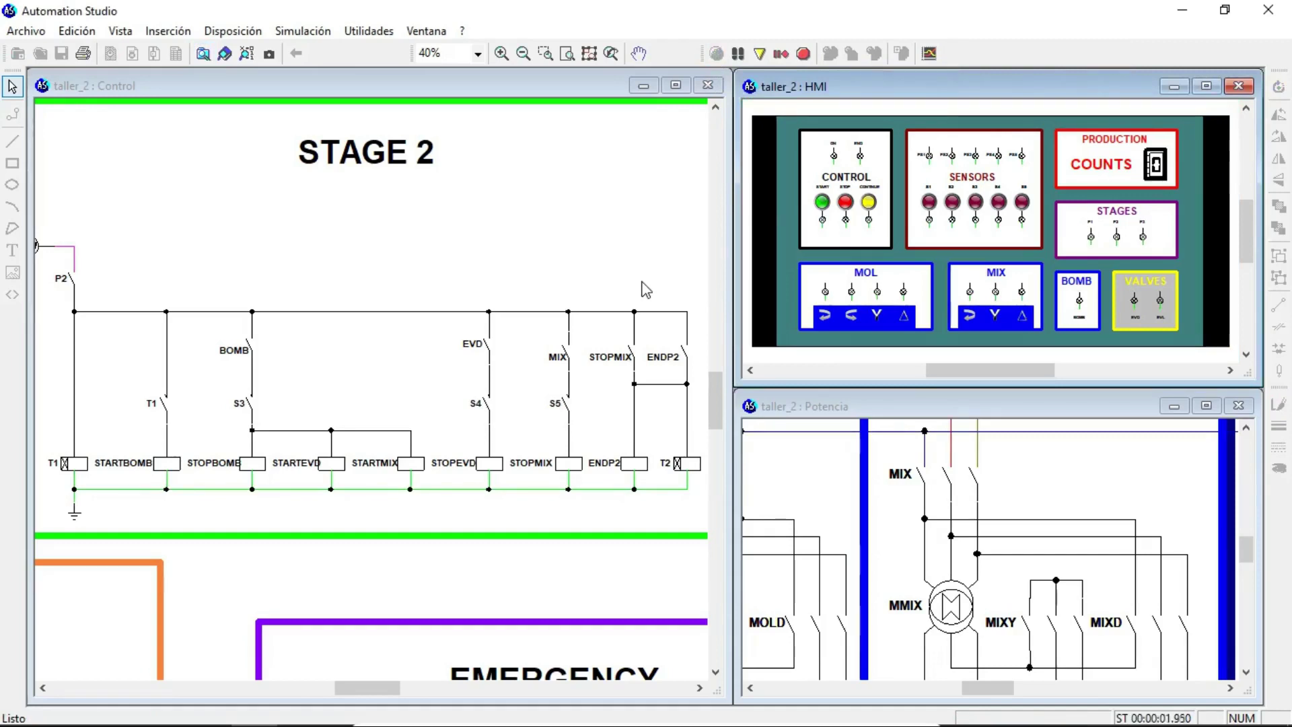
click(930, 202)
click(953, 203)
click(953, 205)
click(930, 205)
click(822, 202)
click(951, 202)
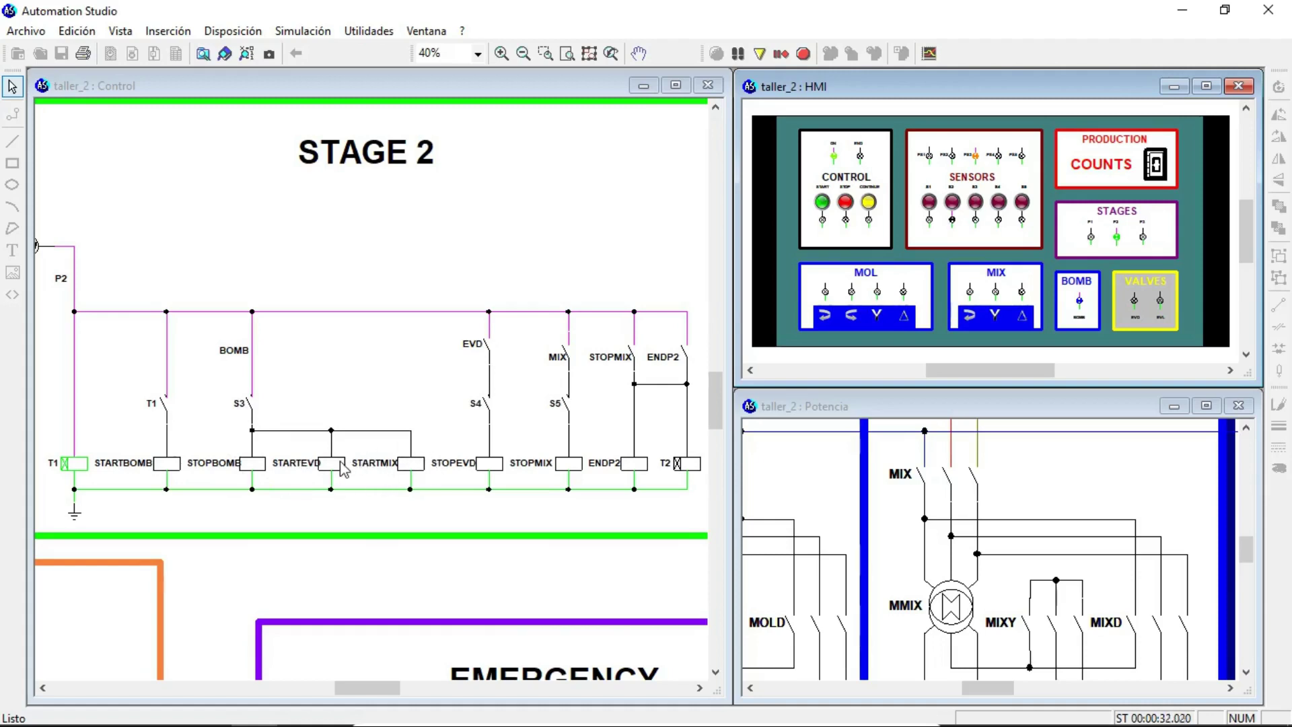
Trigger HMI sensors S3, S4 and S5 in turn to take the STAGE 2 circuit through its sequence.
click(976, 202)
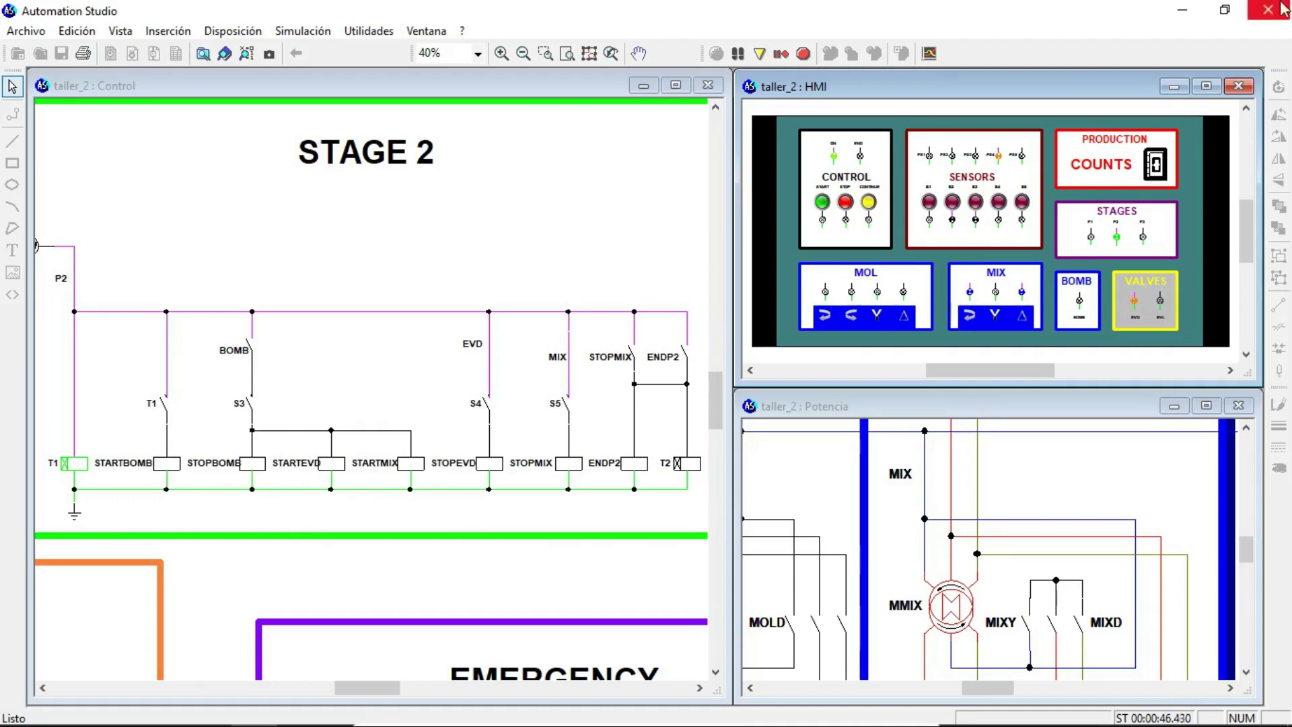
click(1000, 203)
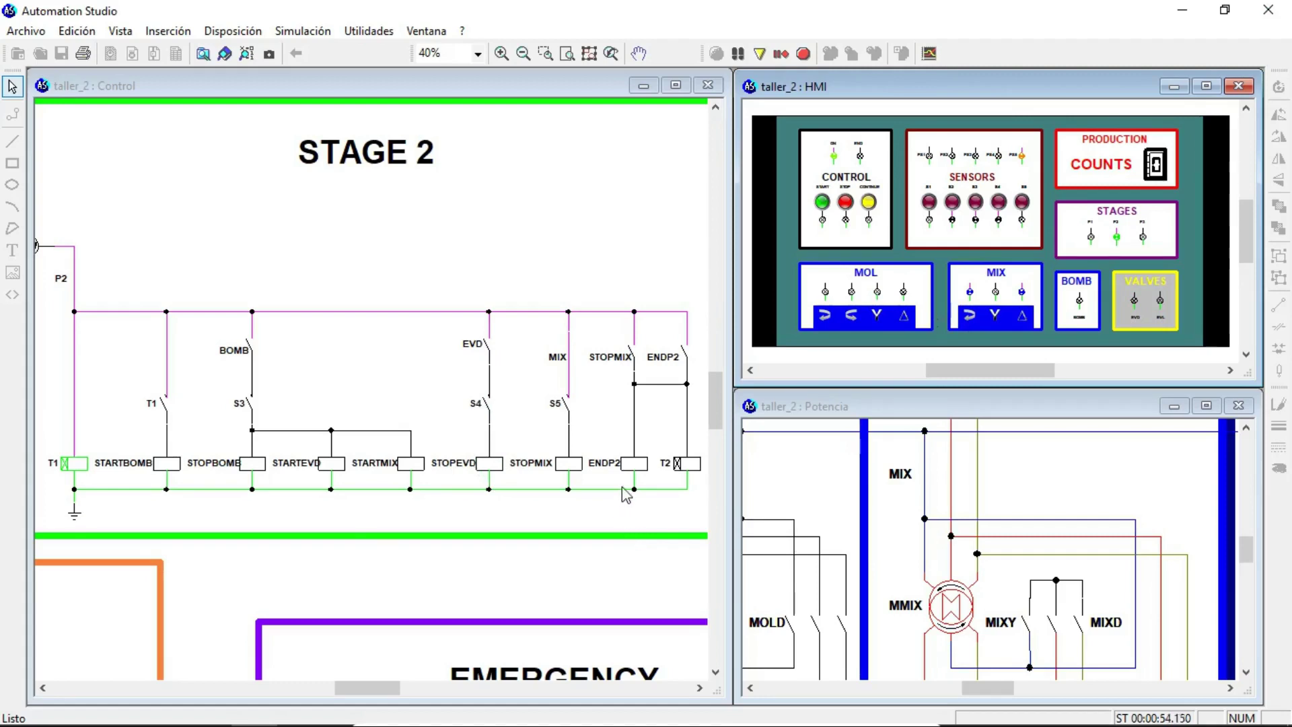
click(1022, 204)
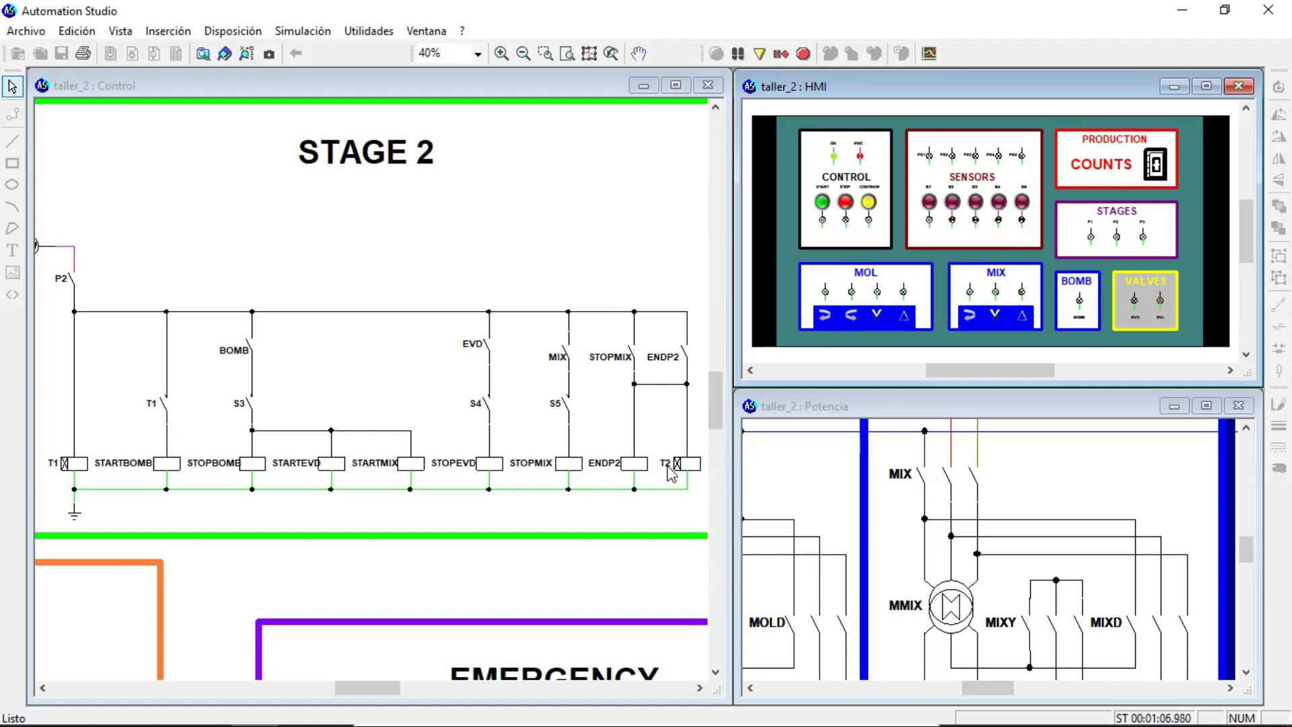
Restart the simulation in normal mode with the STAGE 3 circuit in view and activate START on the HMI.
drag(375, 687, 329, 700)
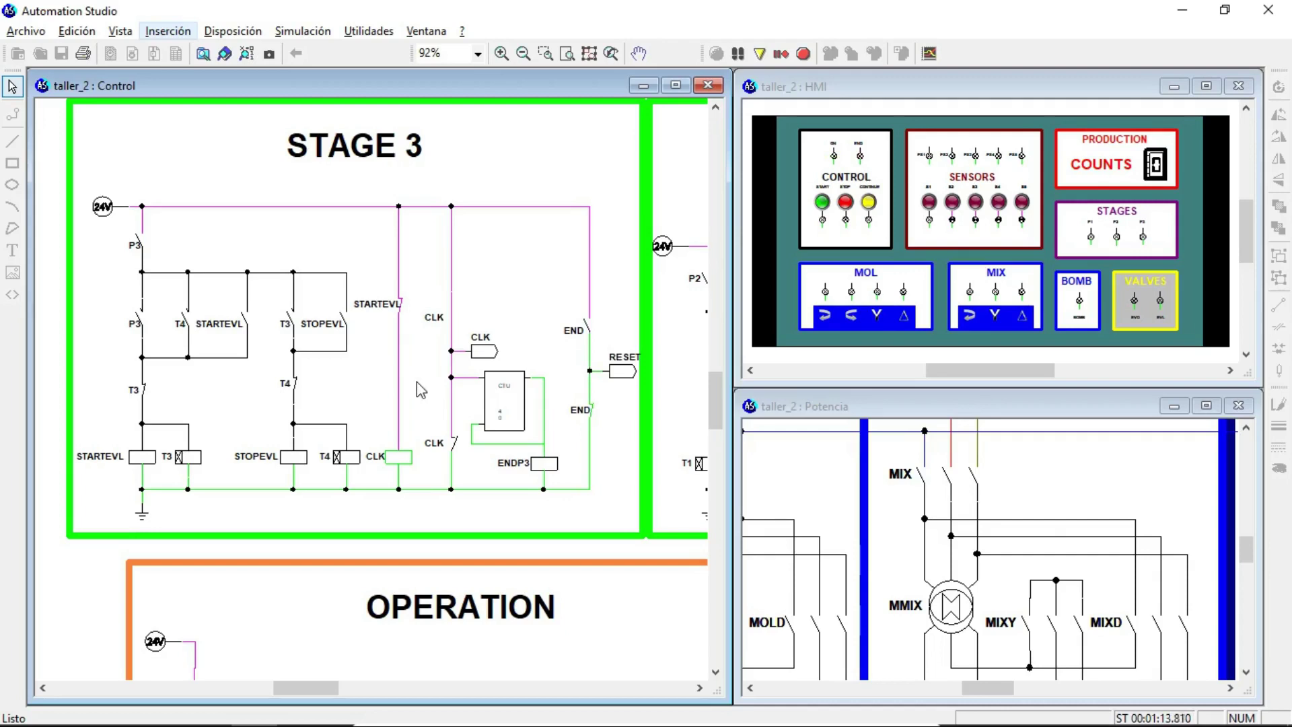
mouse_move(280, 681)
mouse_down()
mouse_move(342, 719)
mouse_move(357, 689)
mouse_move(436, 696)
mouse_move(300, 686)
mouse_up()
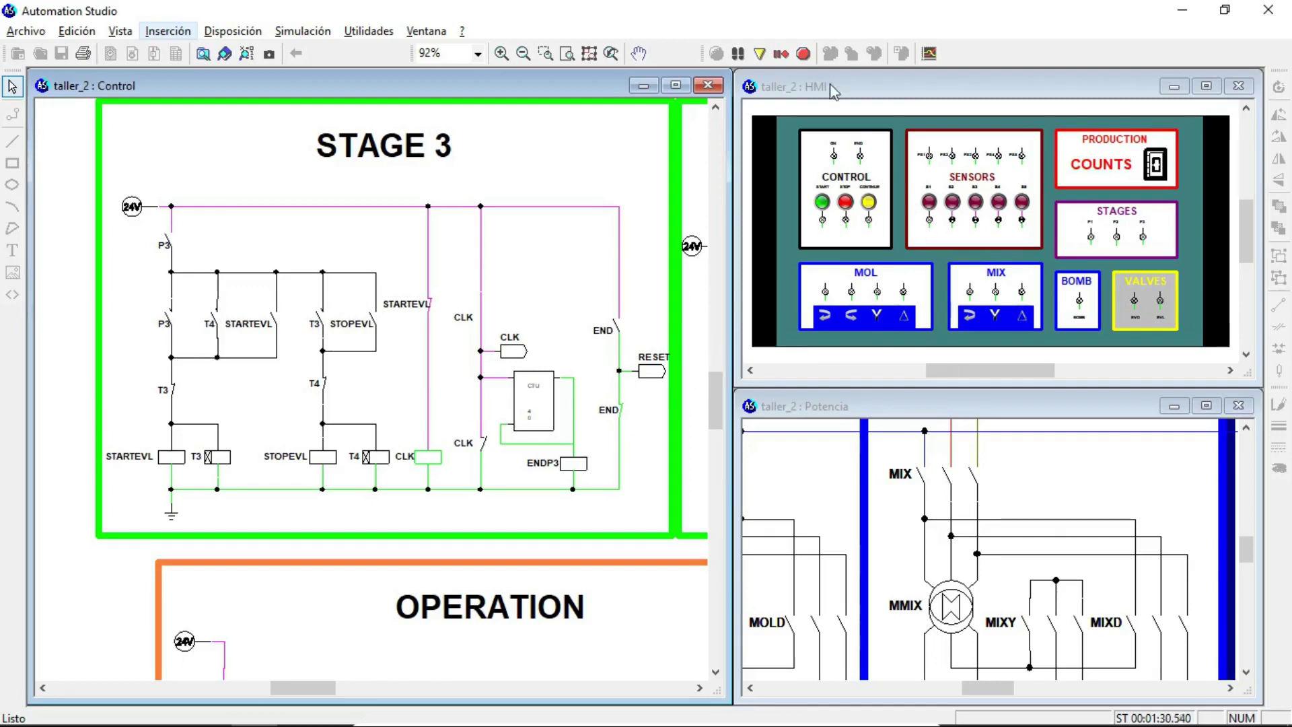
click(803, 53)
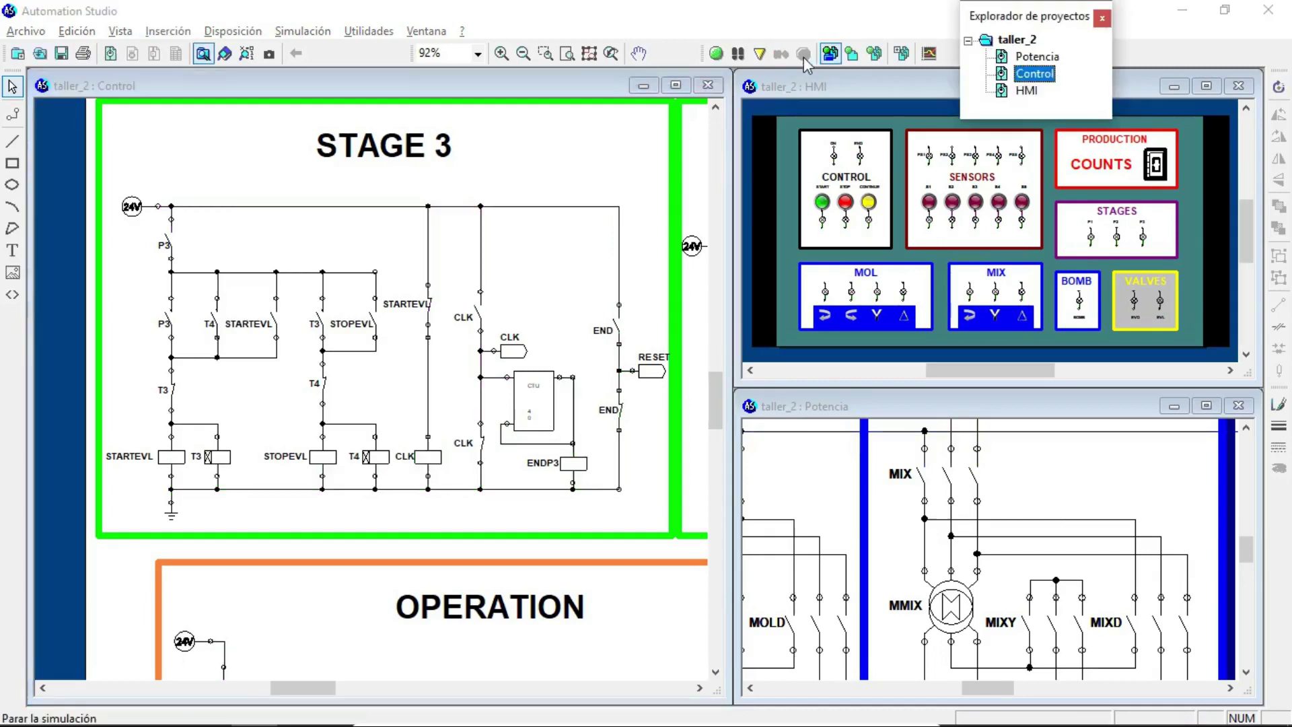
click(716, 54)
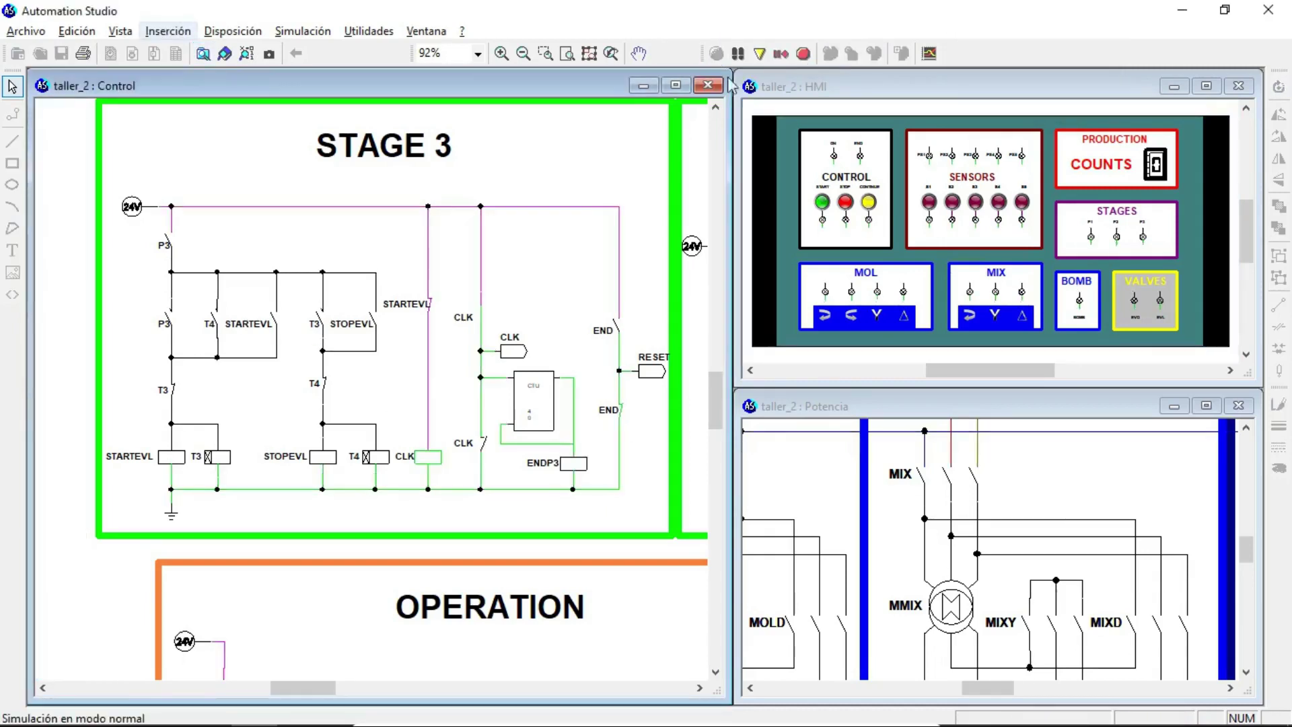
click(822, 202)
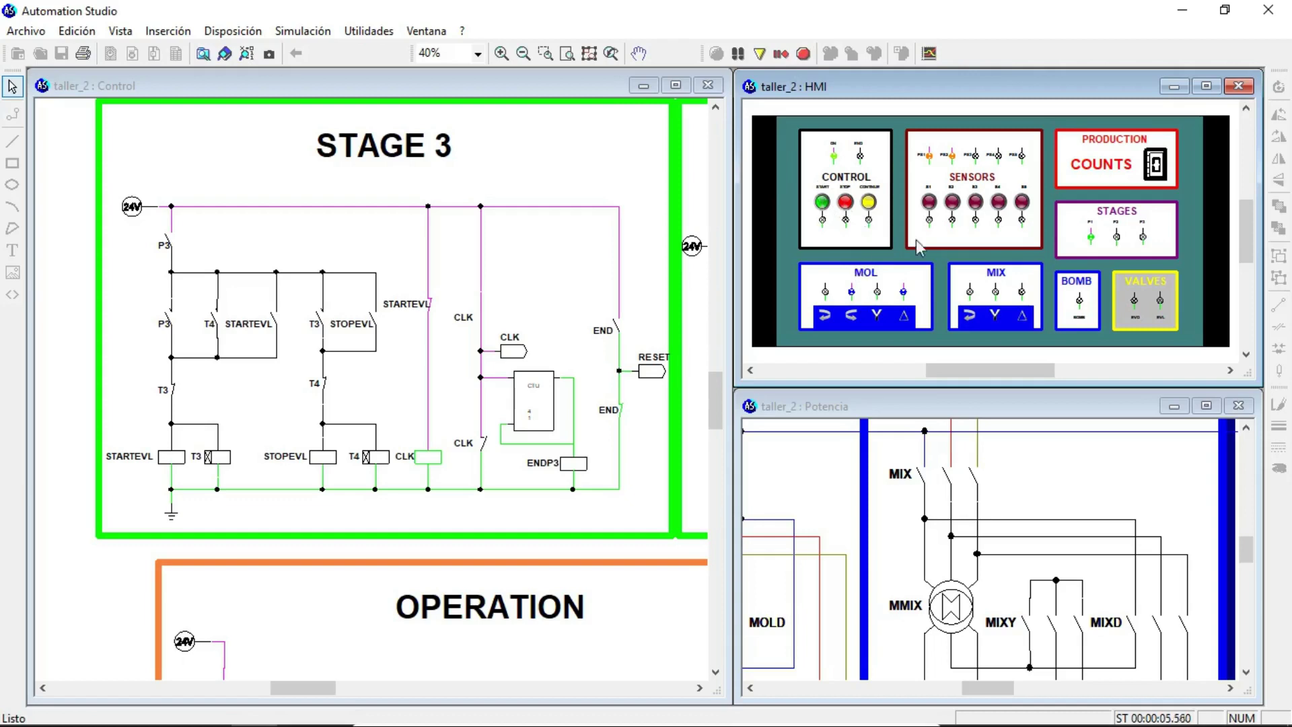
Trigger HMI sensors S2, S3, S4 and S5 in turn to advance the process to STAGE 3.
click(953, 204)
click(975, 203)
click(999, 203)
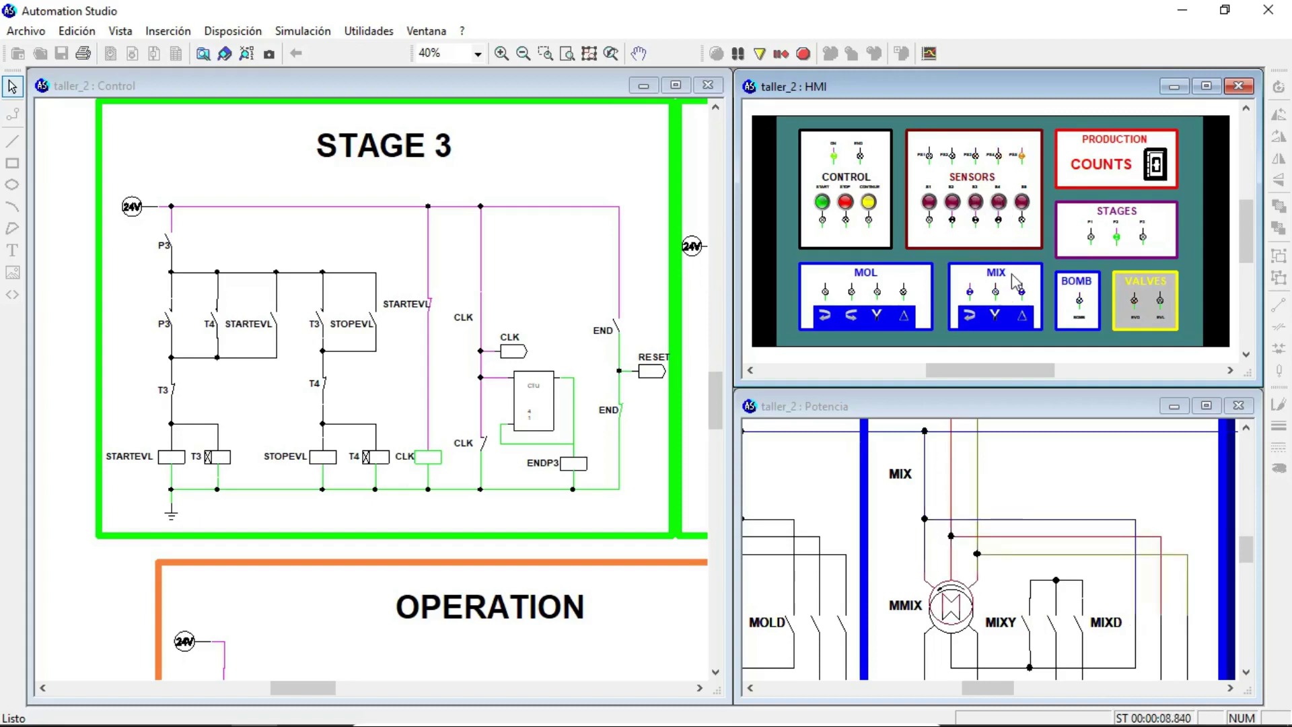
click(1022, 204)
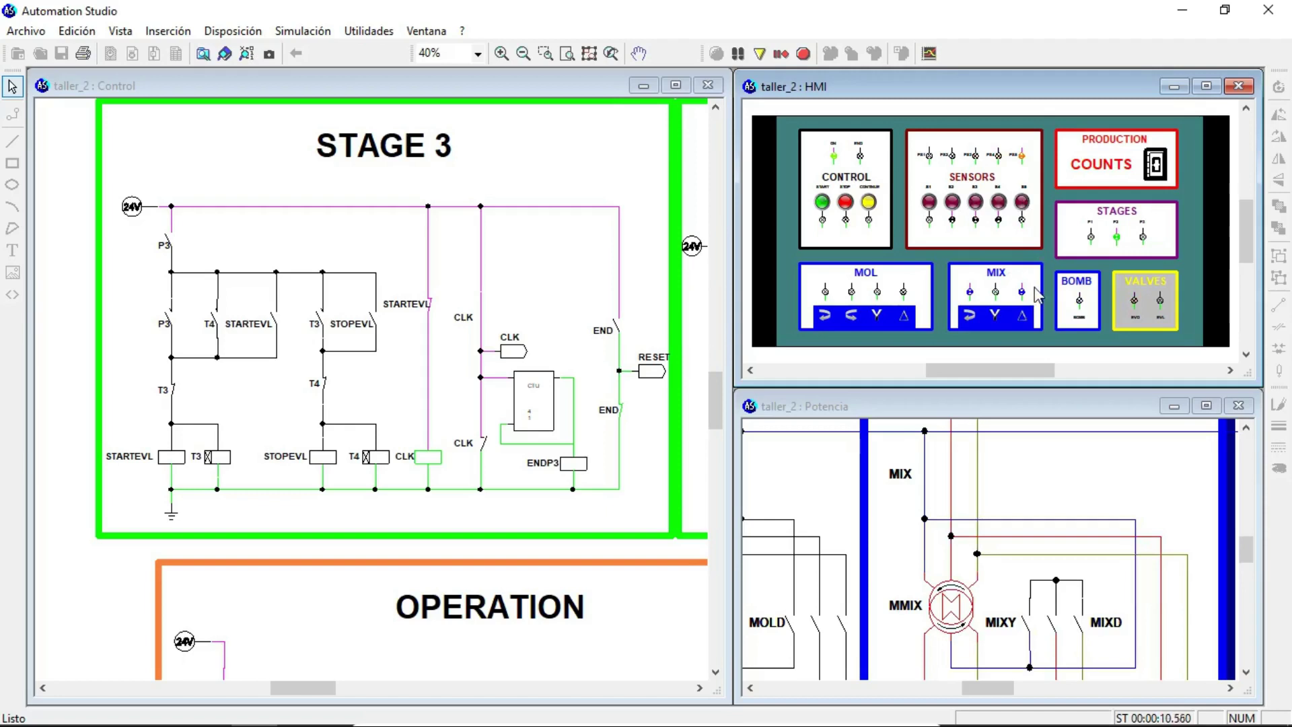
click(1021, 203)
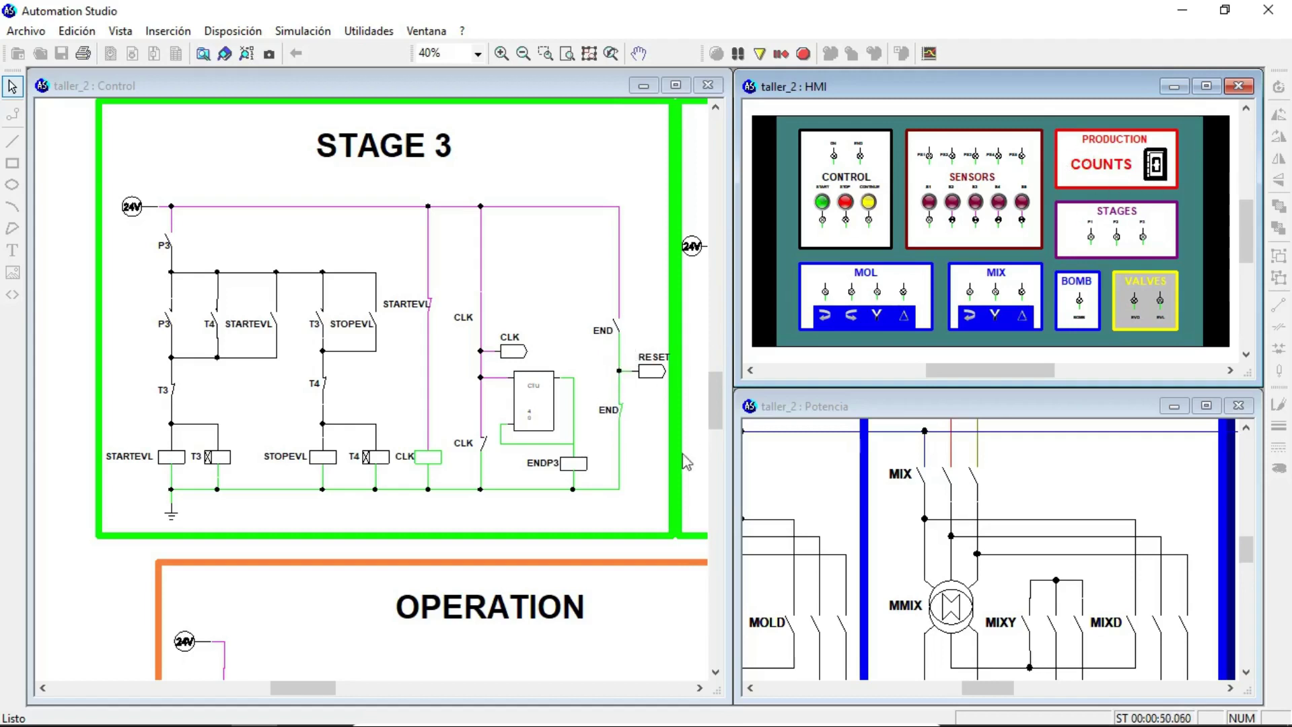
Bring the full OPERATION circuit into view and drive it through its stages with START and sensors S2 and S3 on the HMI.
mouse_move(713, 390)
mouse_down()
mouse_move(722, 444)
mouse_move(716, 385)
mouse_up()
mouse_move(313, 687)
mouse_down()
mouse_move(434, 688)
mouse_move(309, 688)
mouse_up()
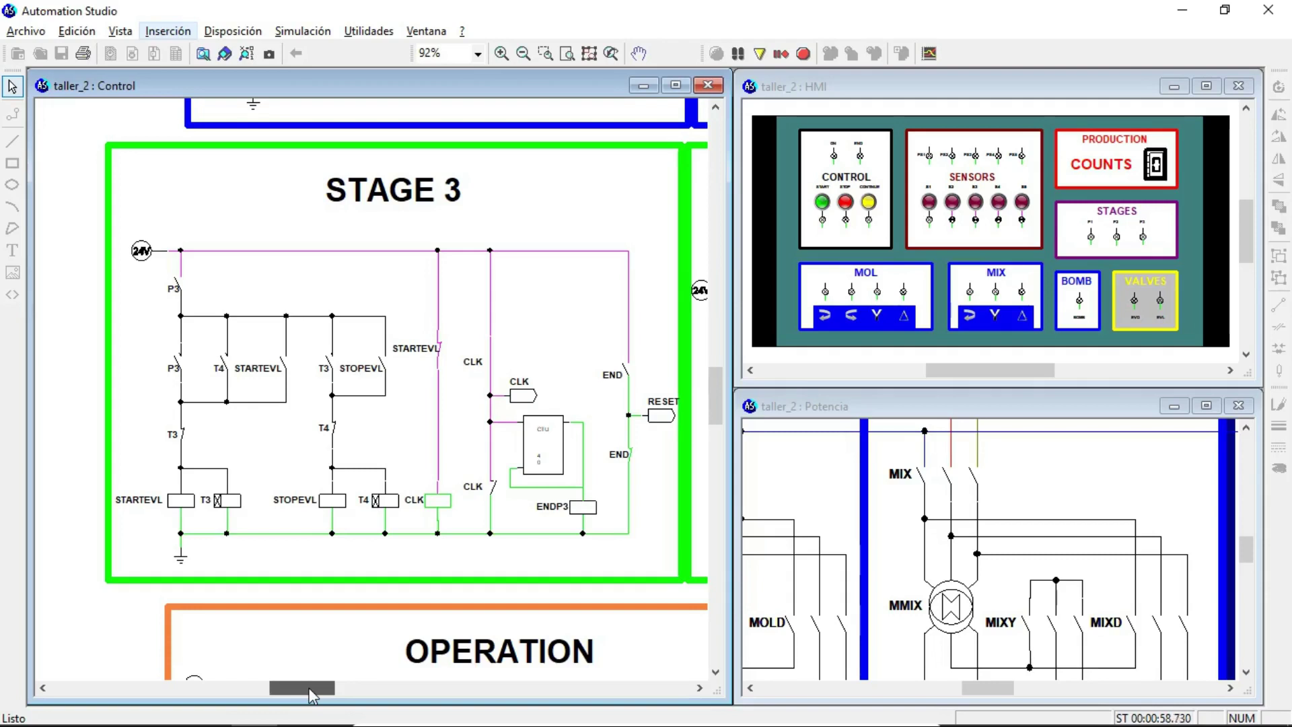
scroll(339, 448, down, 10)
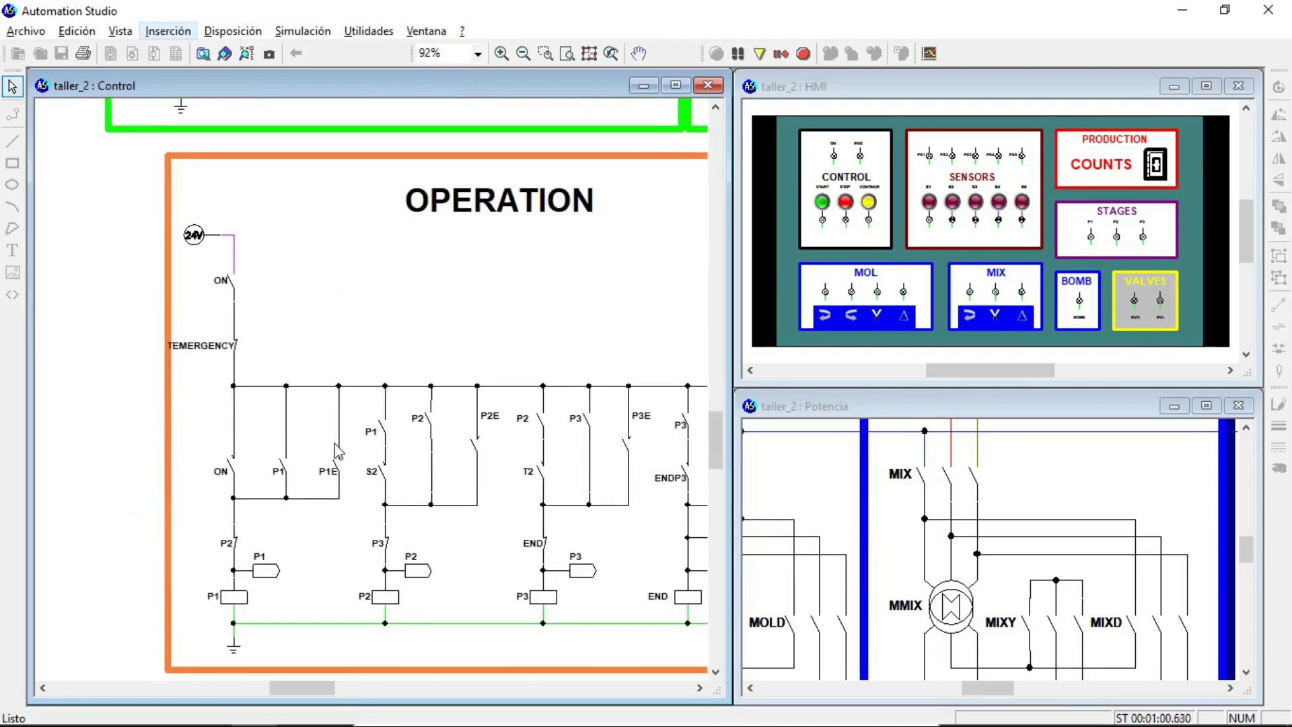
scroll(336, 450, down, 2)
scroll(334, 450, up, 2)
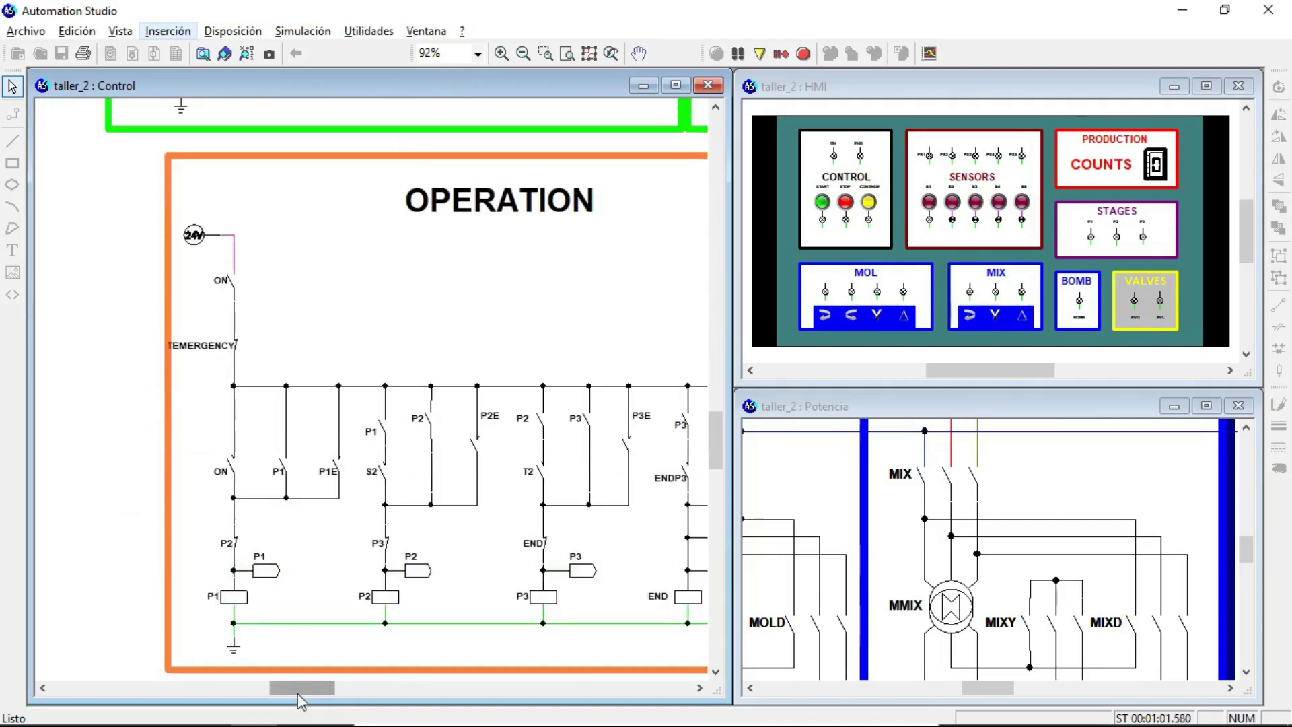
drag(297, 684, 313, 704)
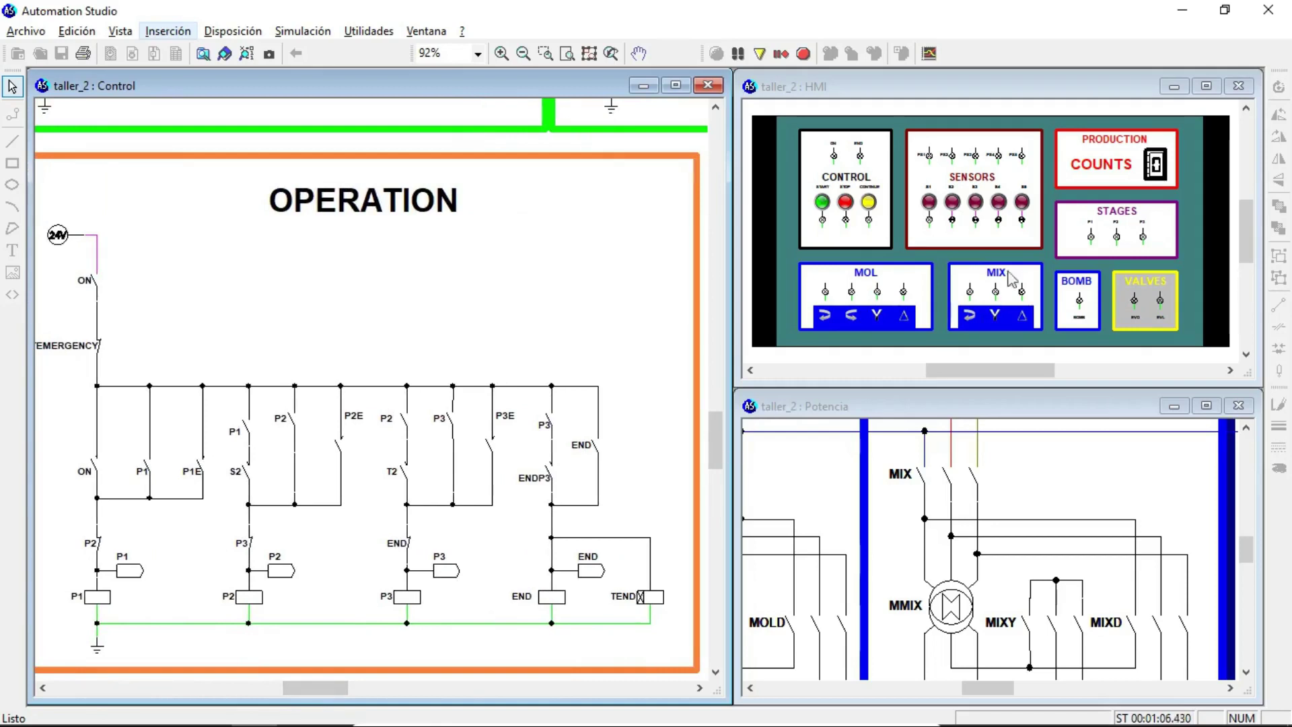
click(1020, 206)
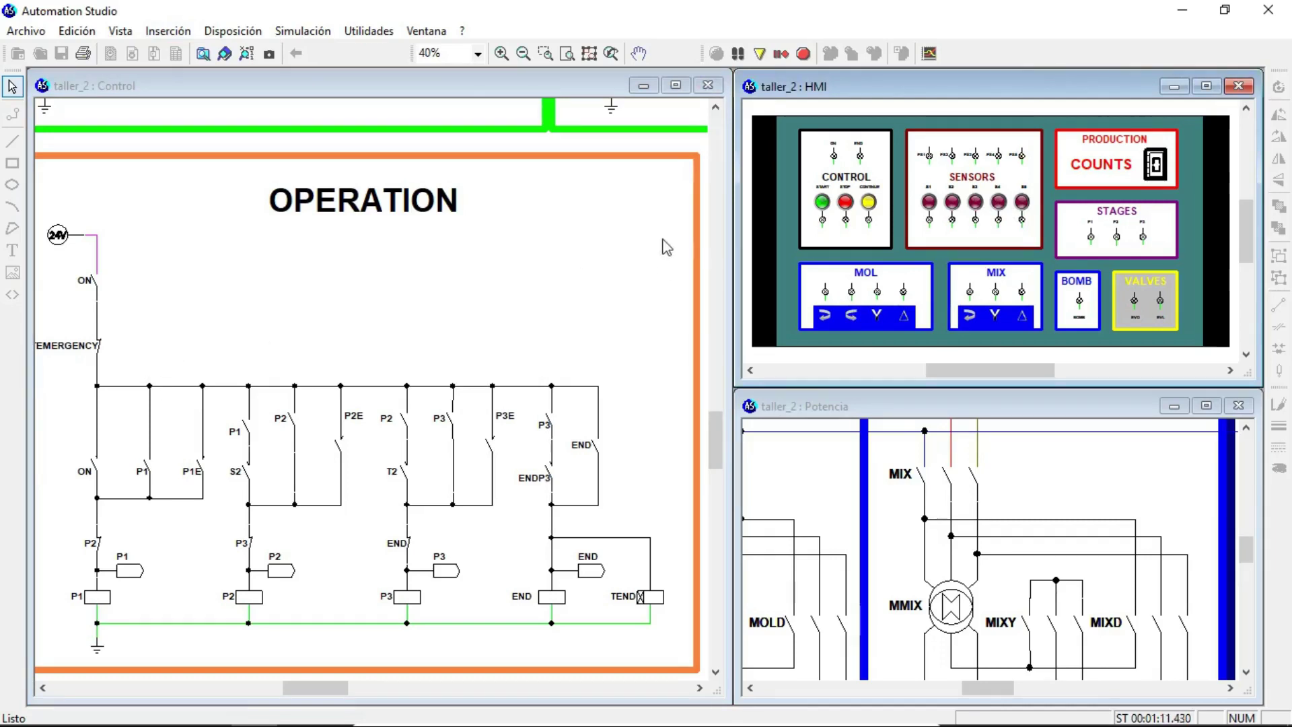
click(823, 203)
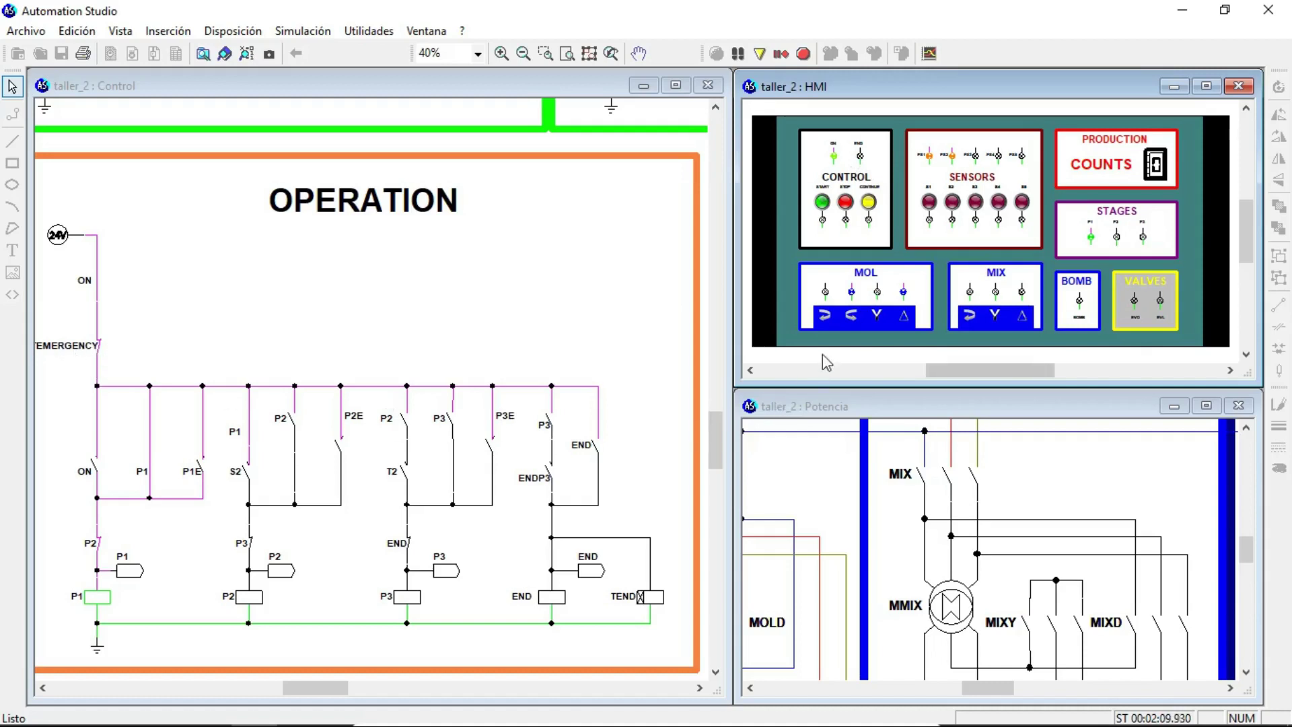
click(952, 202)
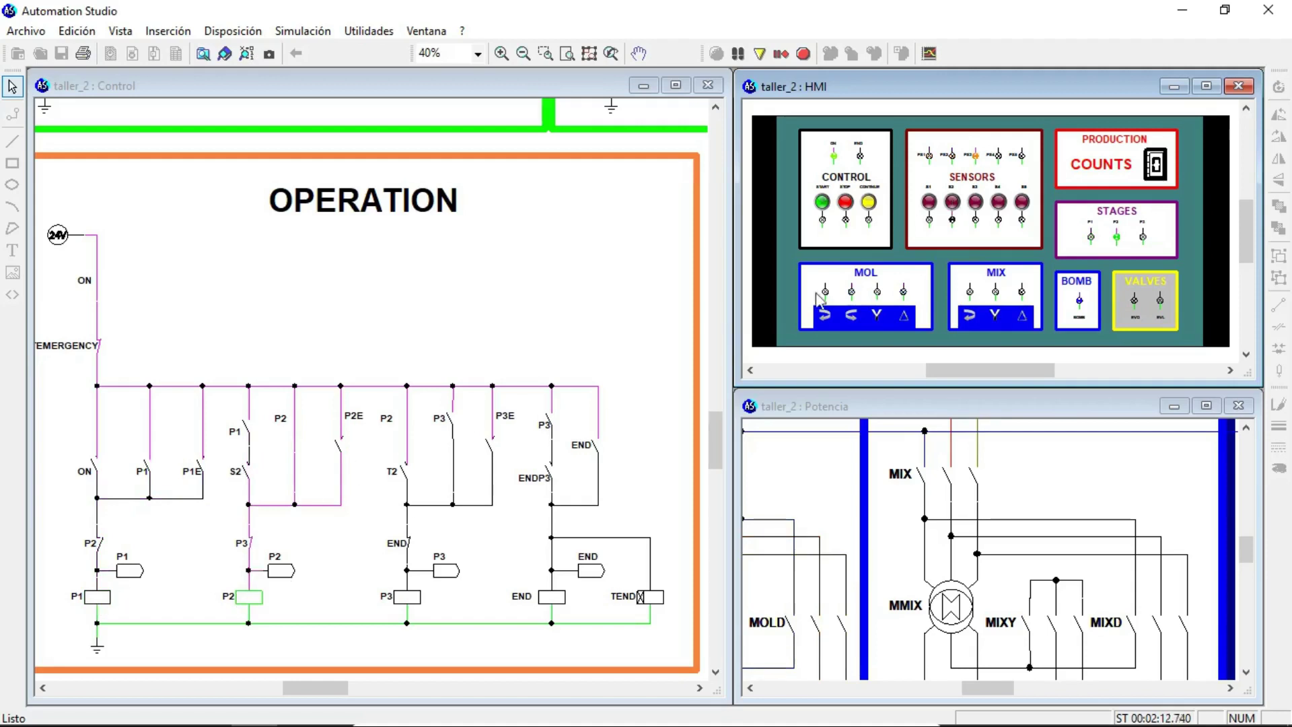
click(974, 201)
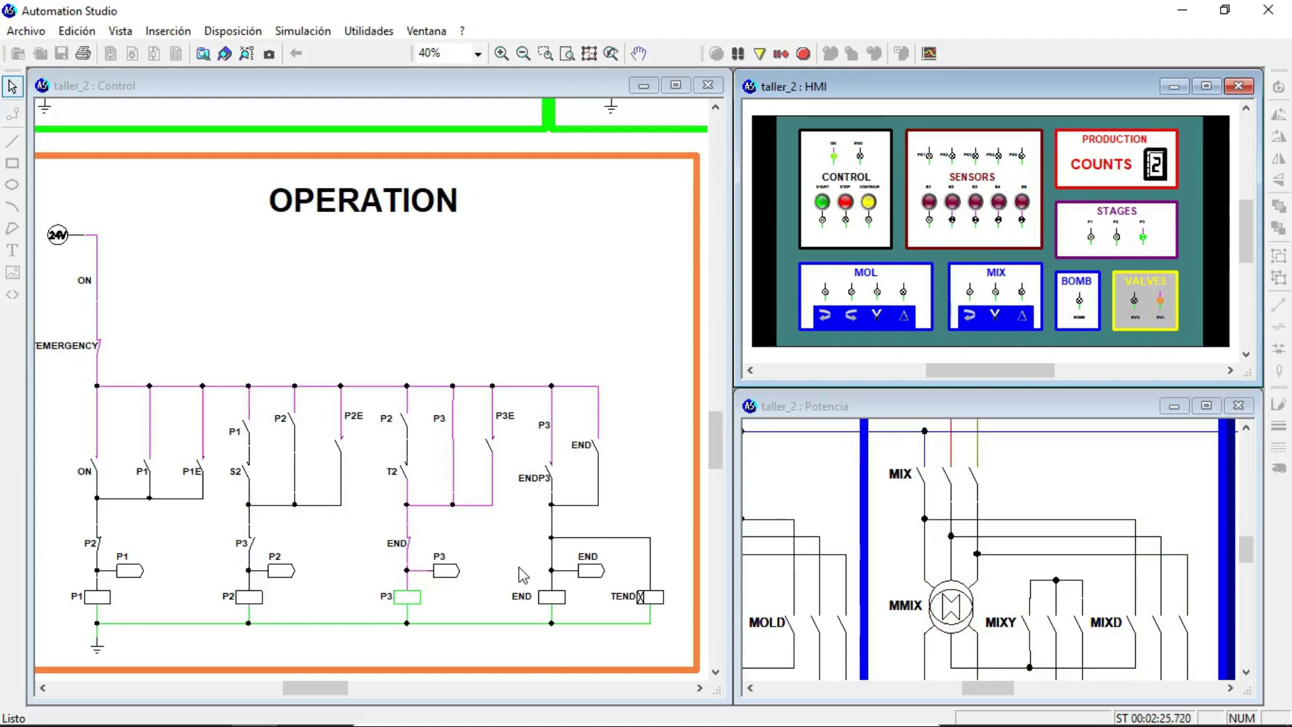
Fit the whole Potencia power diagram in its window and start a new cycle with START on the HMI.
click(1107, 426)
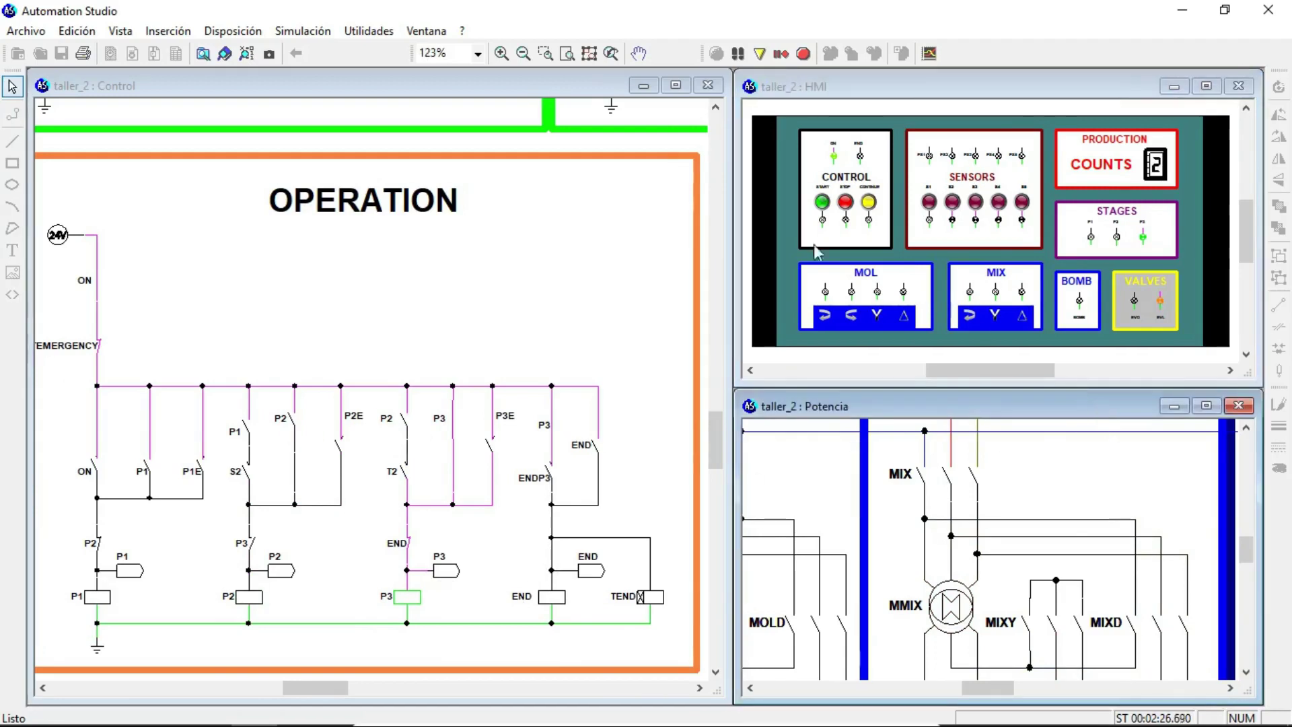
click(590, 53)
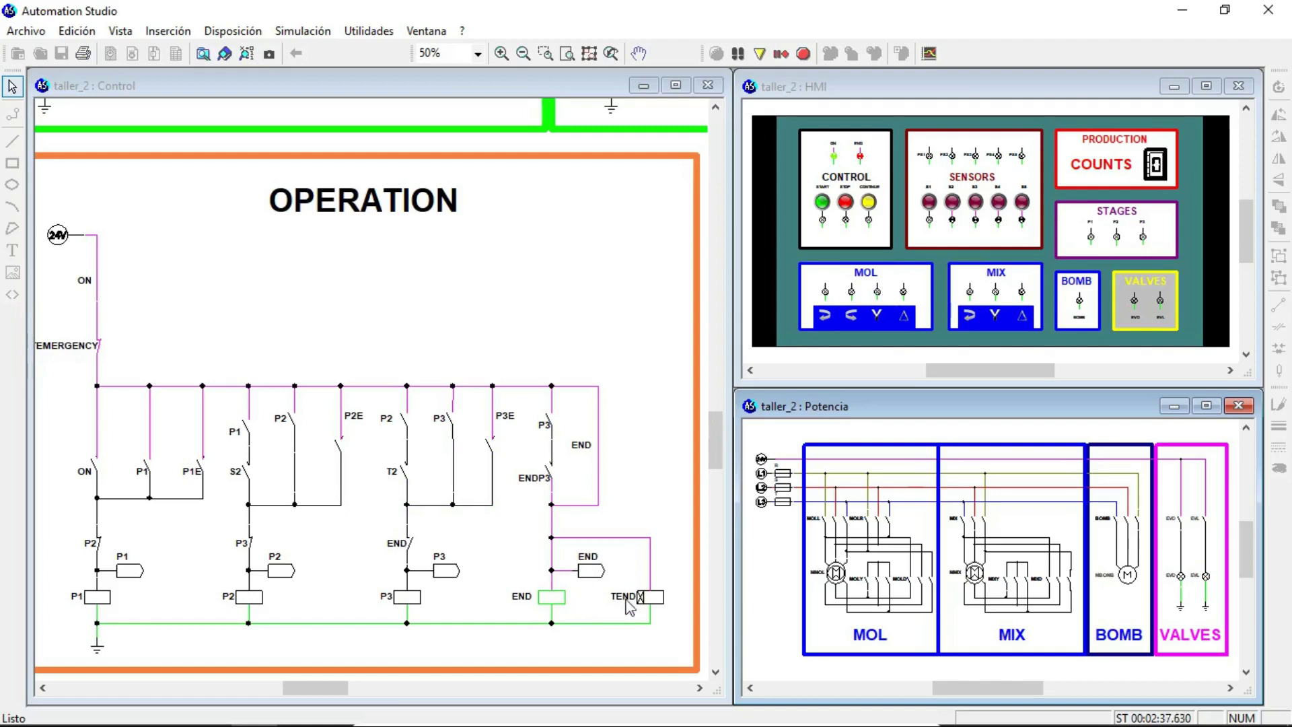
click(856, 156)
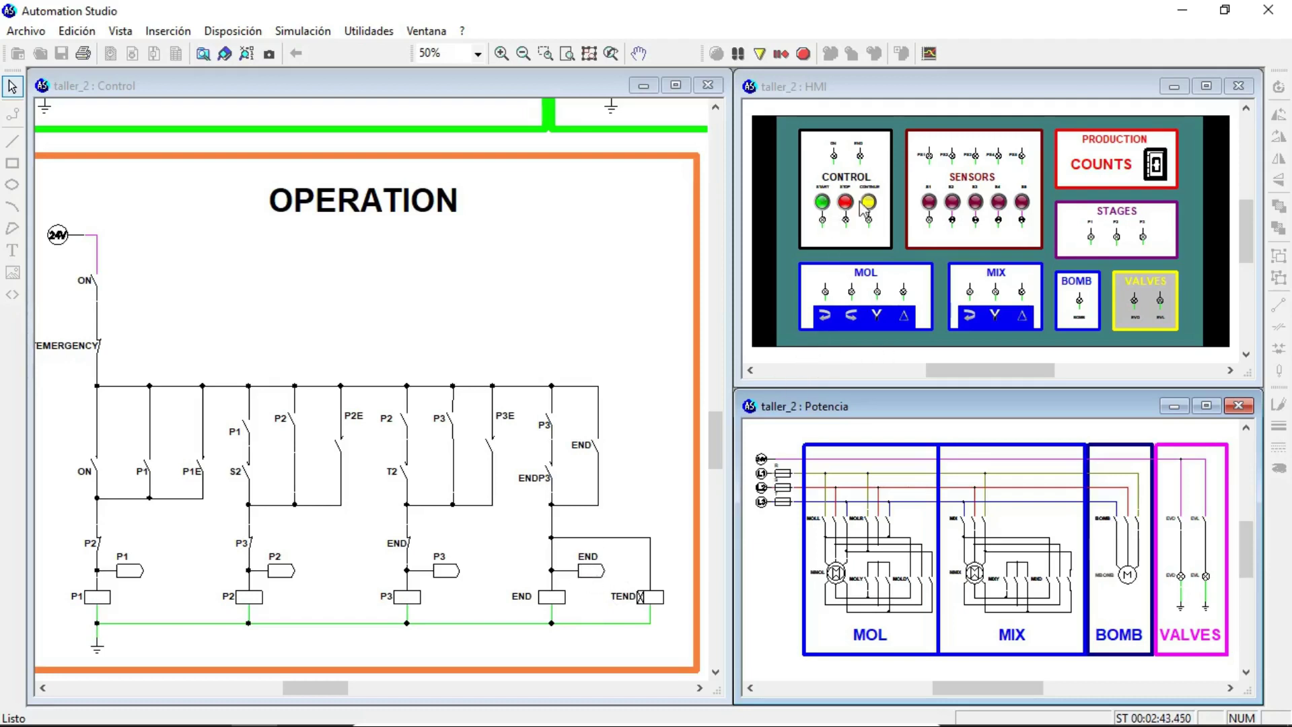
click(822, 204)
click(822, 204)
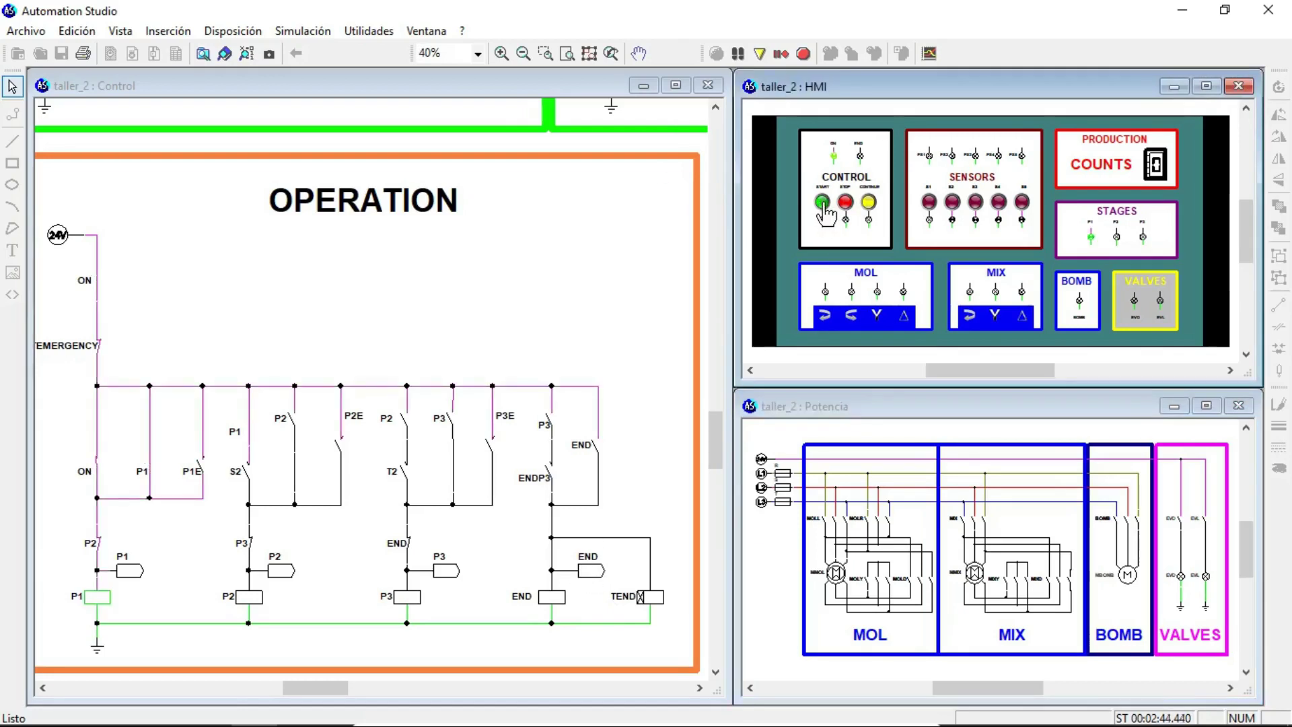
Trigger sensor S2 on the HMI to advance the OPERATION circuit from P1 to P2.
click(954, 203)
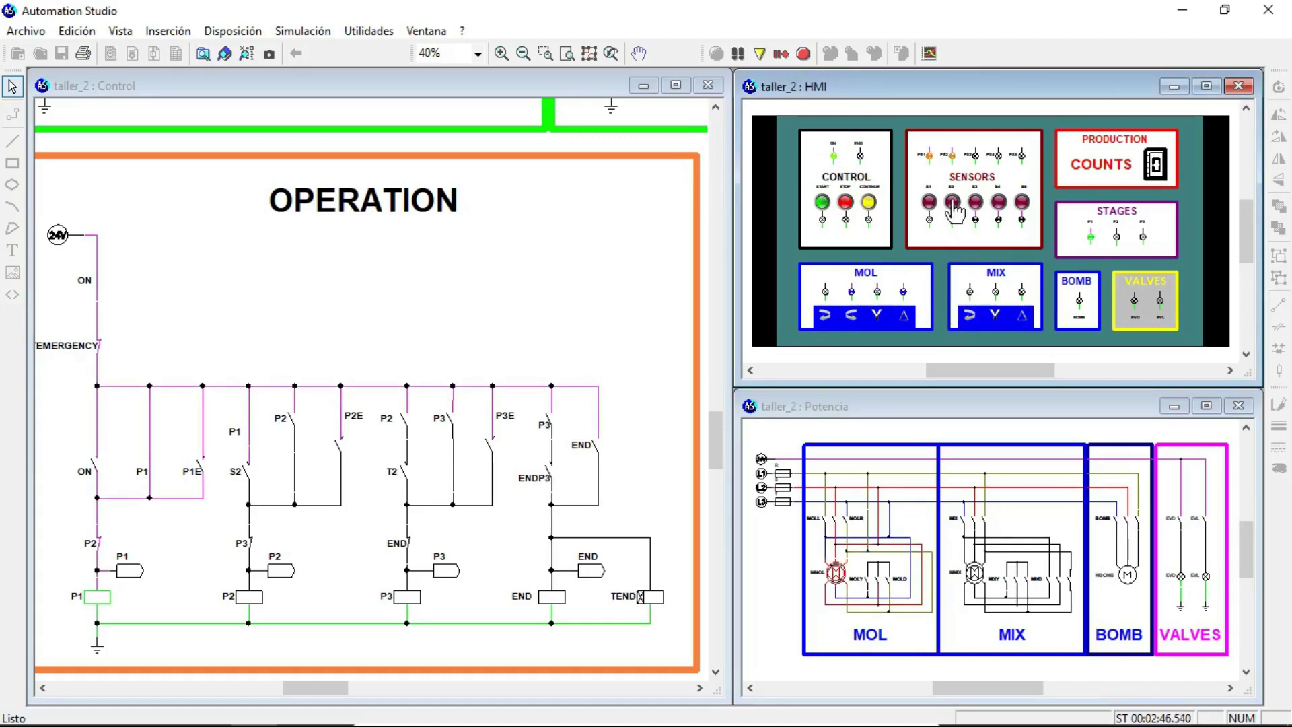
click(953, 203)
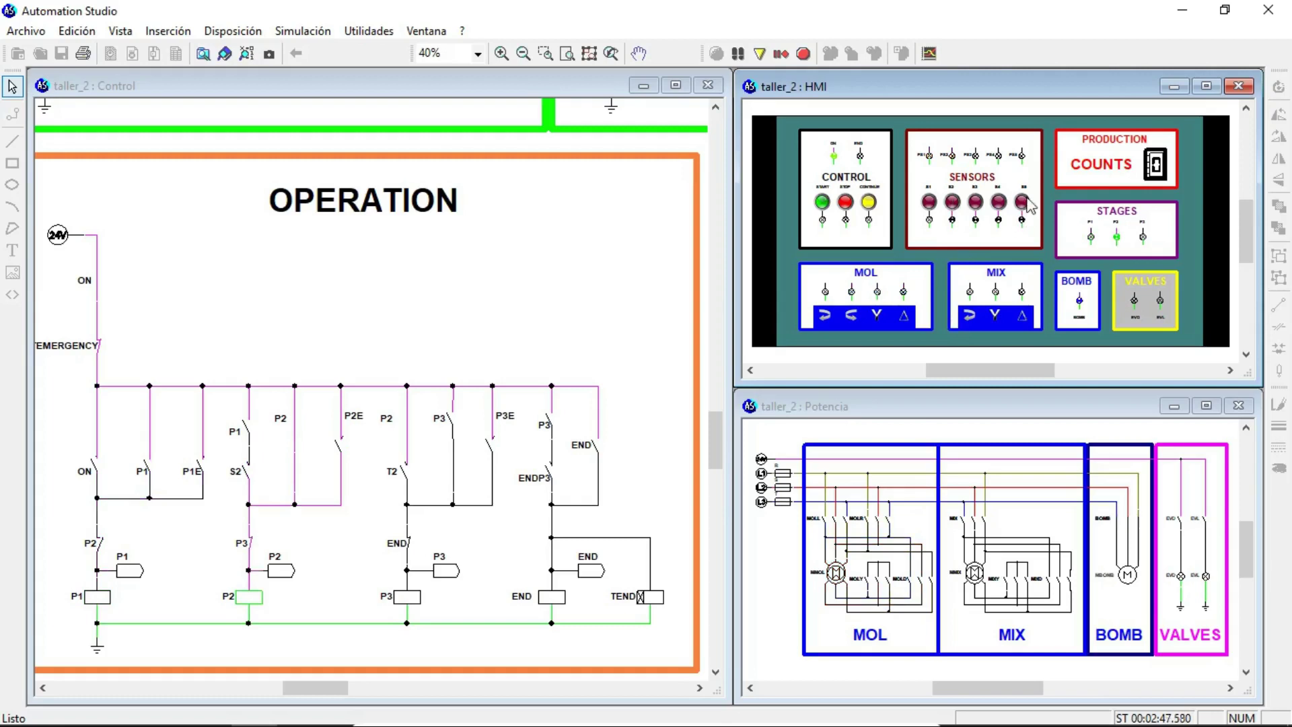
click(976, 203)
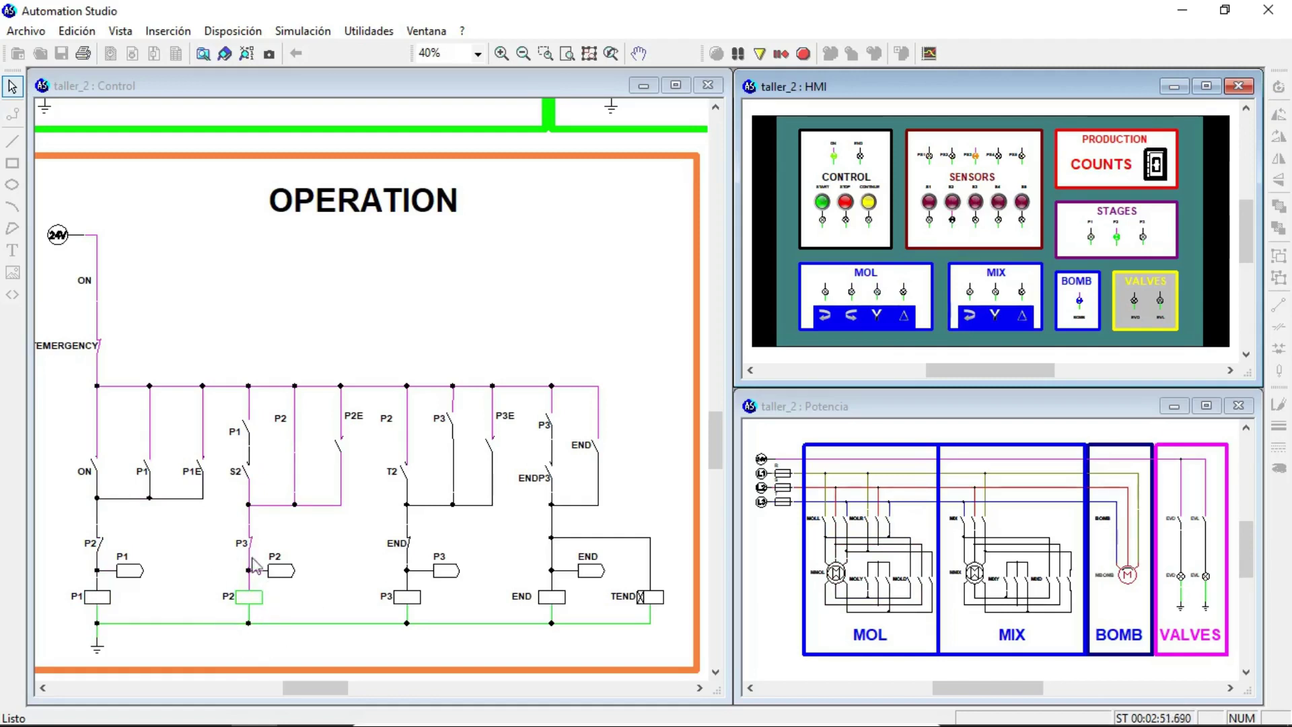
Interrupt the cycle with STOP on the HMI, check the EMERGENCY and OPERATION circuits, and resume with CONTINUE.
click(846, 205)
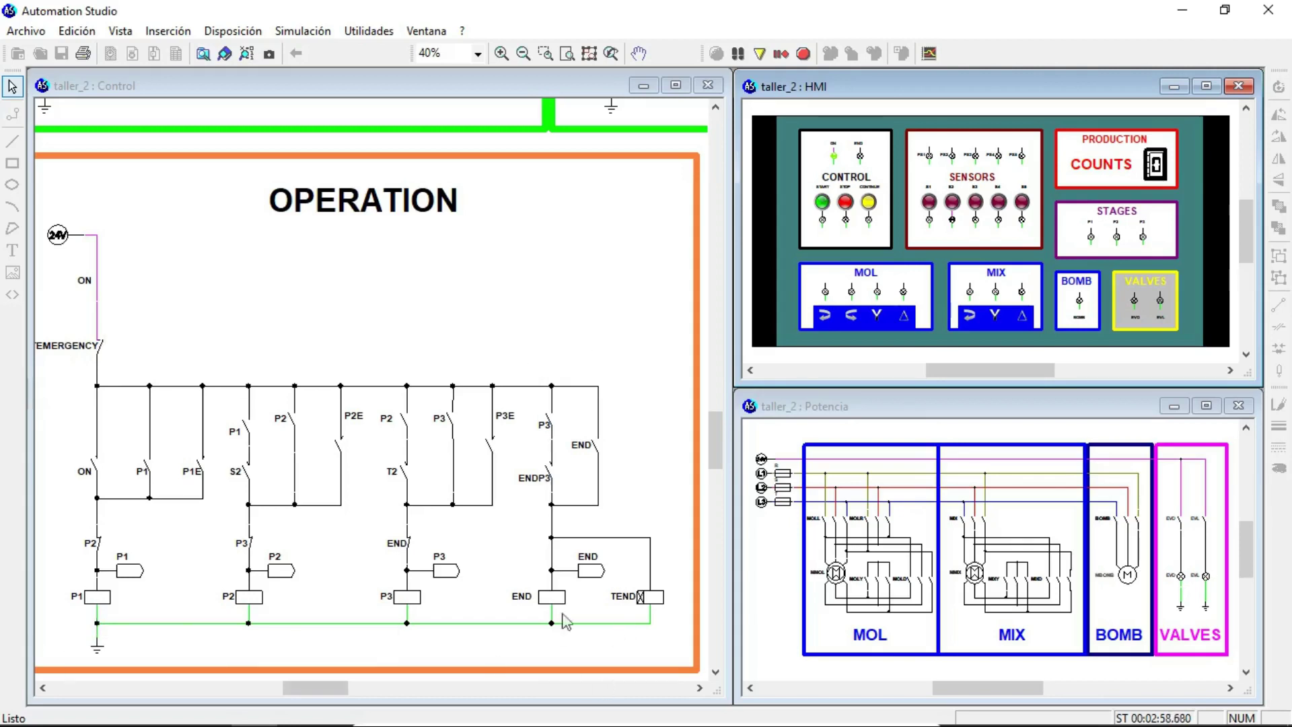
drag(329, 688, 397, 693)
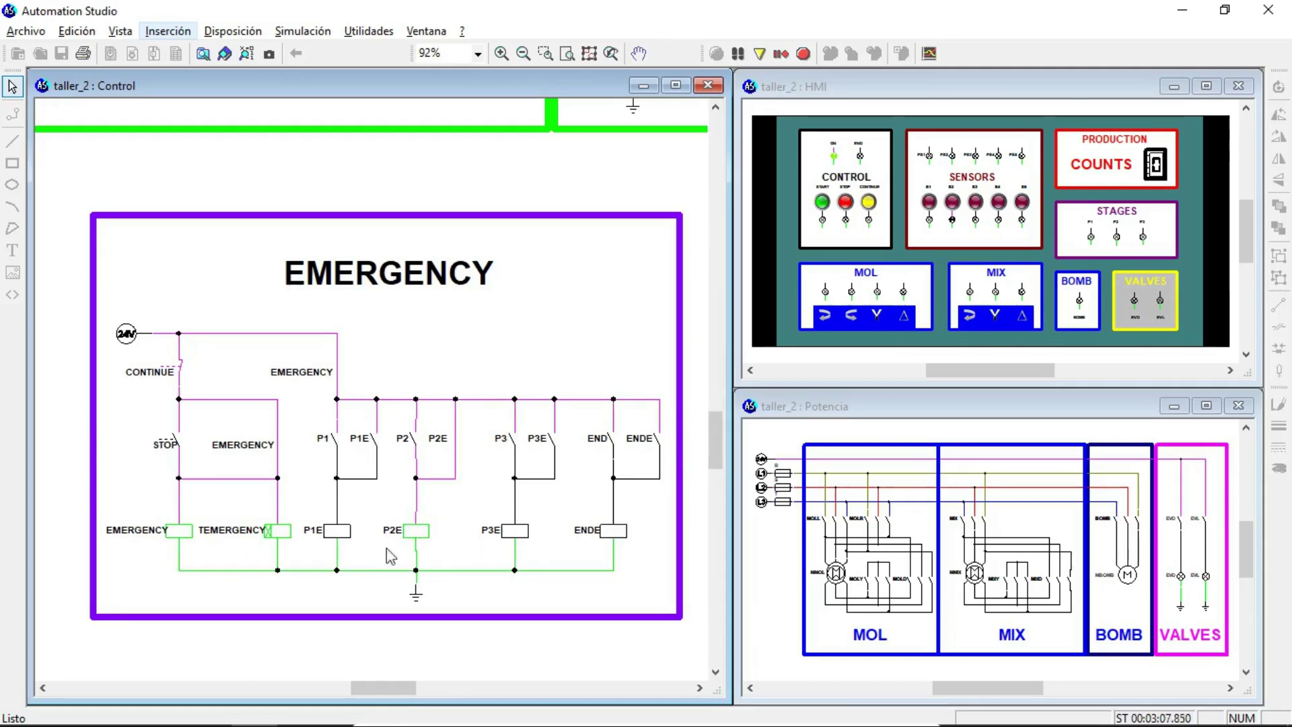
drag(410, 687, 335, 687)
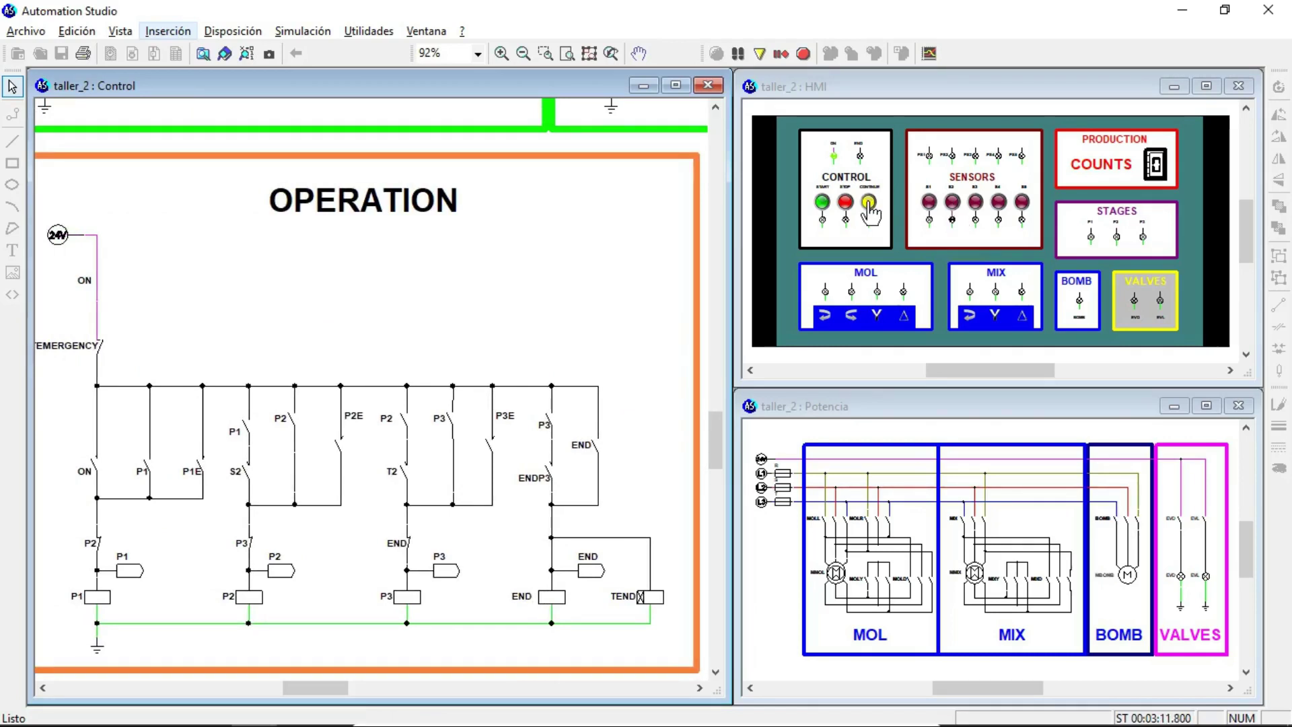
click(869, 204)
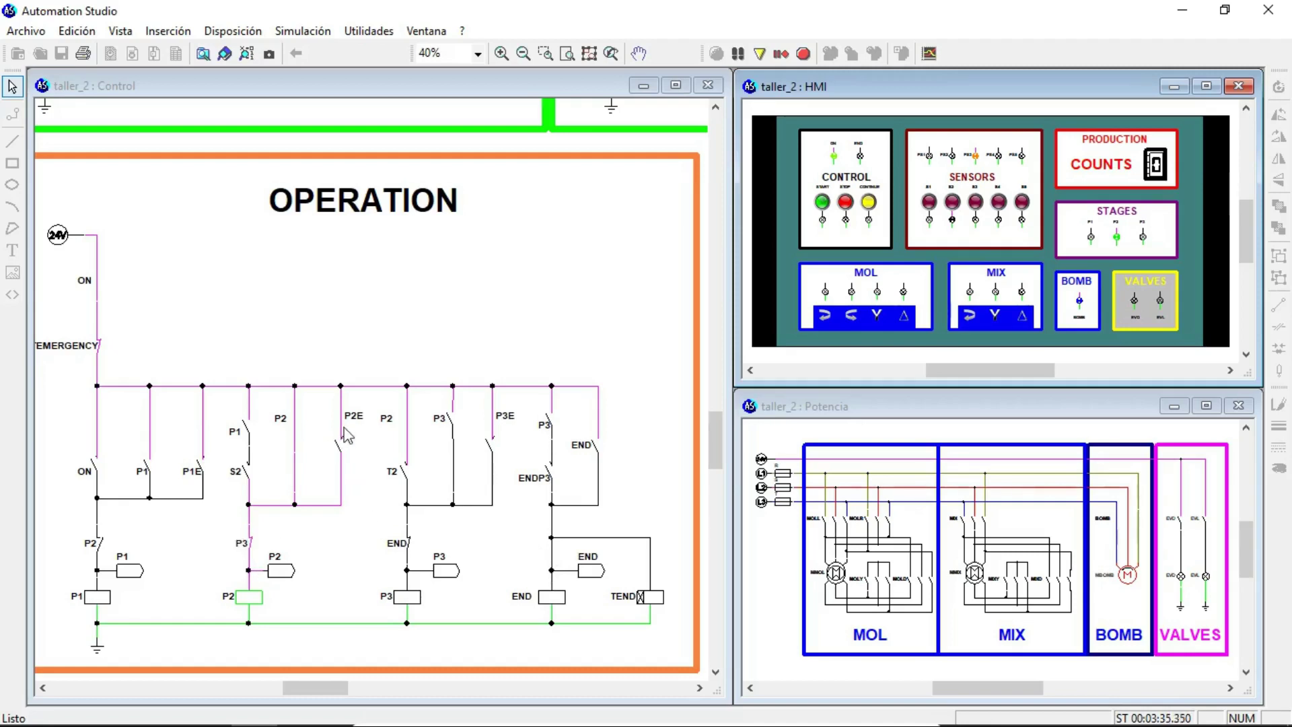
Activate STOP with the EMERGENCY circuit in view and check the emergency contacts in the BOMB, VALVES and OPERATION circuits.
drag(329, 683, 393, 687)
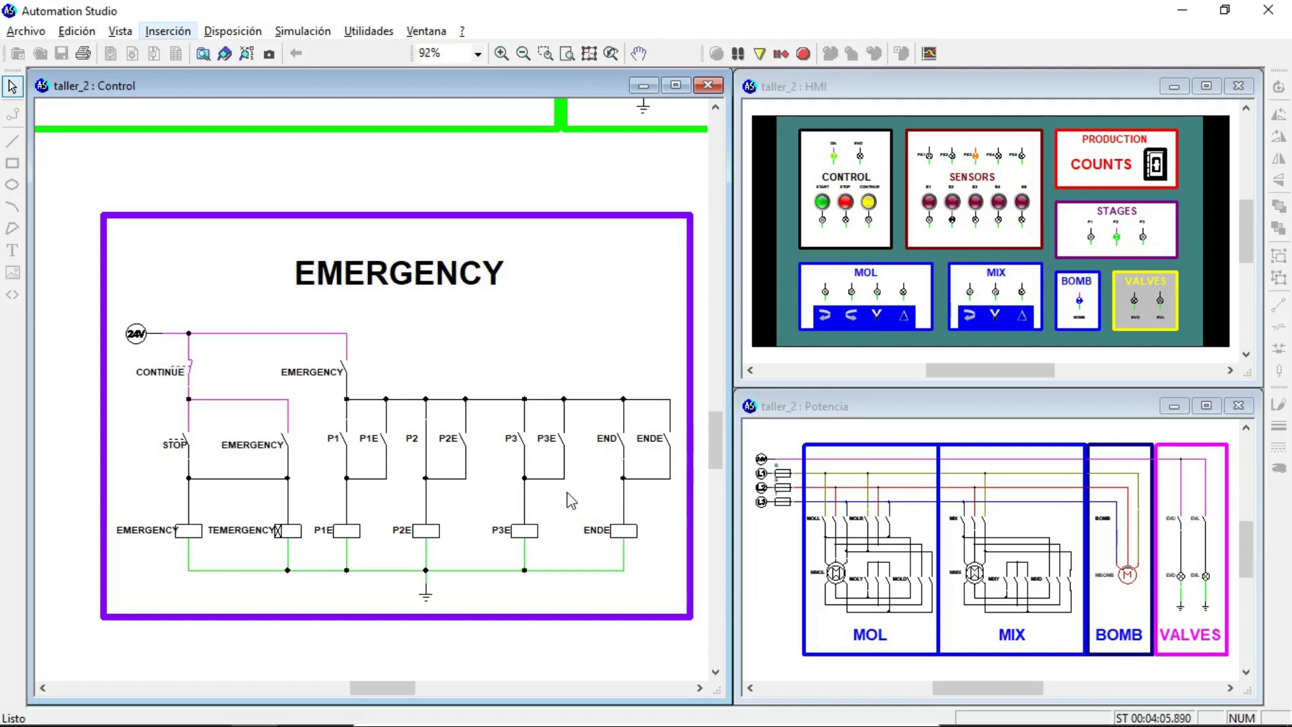
click(845, 203)
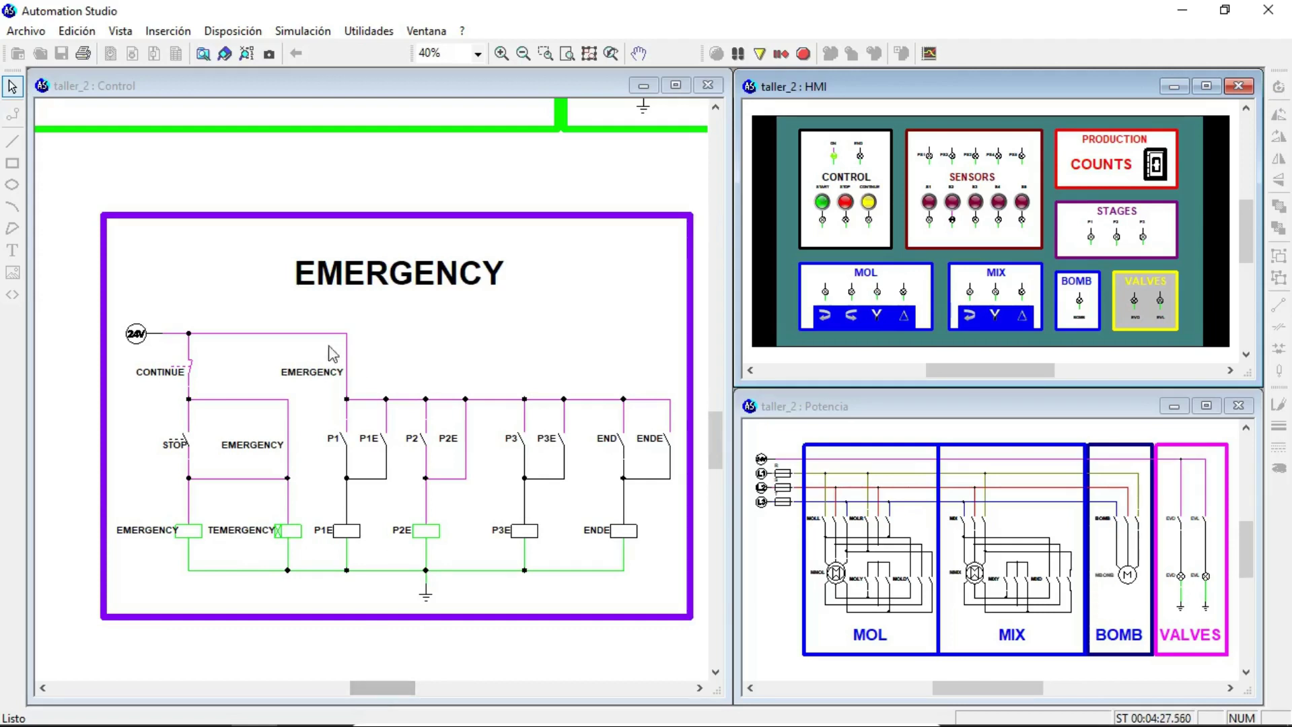
scroll(392, 580, up, 5)
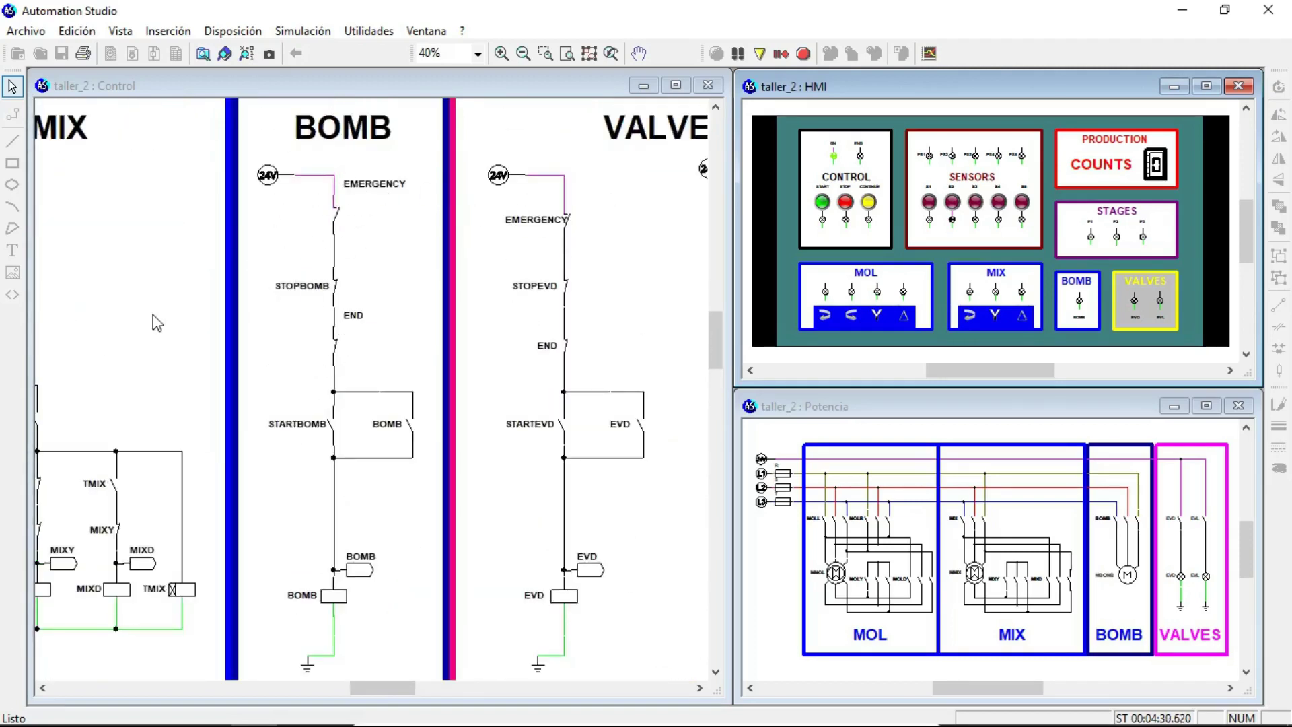
scroll(417, 402, down, 5)
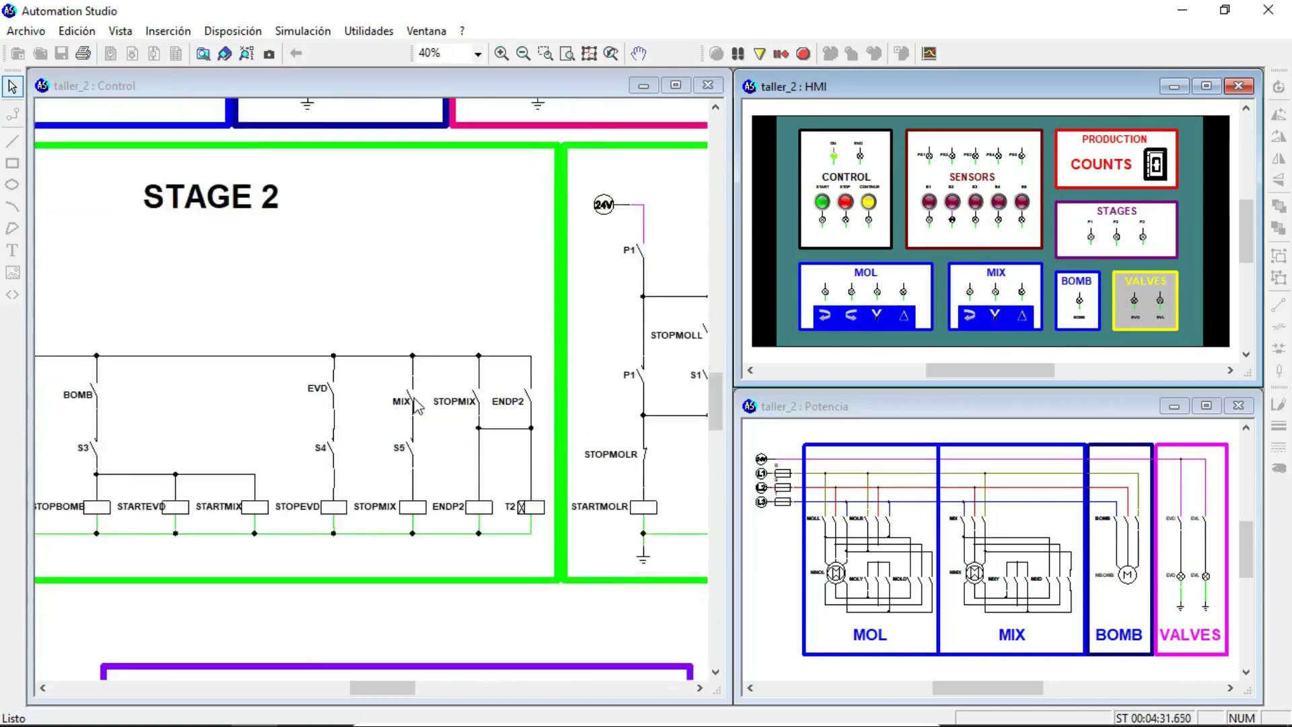
scroll(414, 397, down, 2)
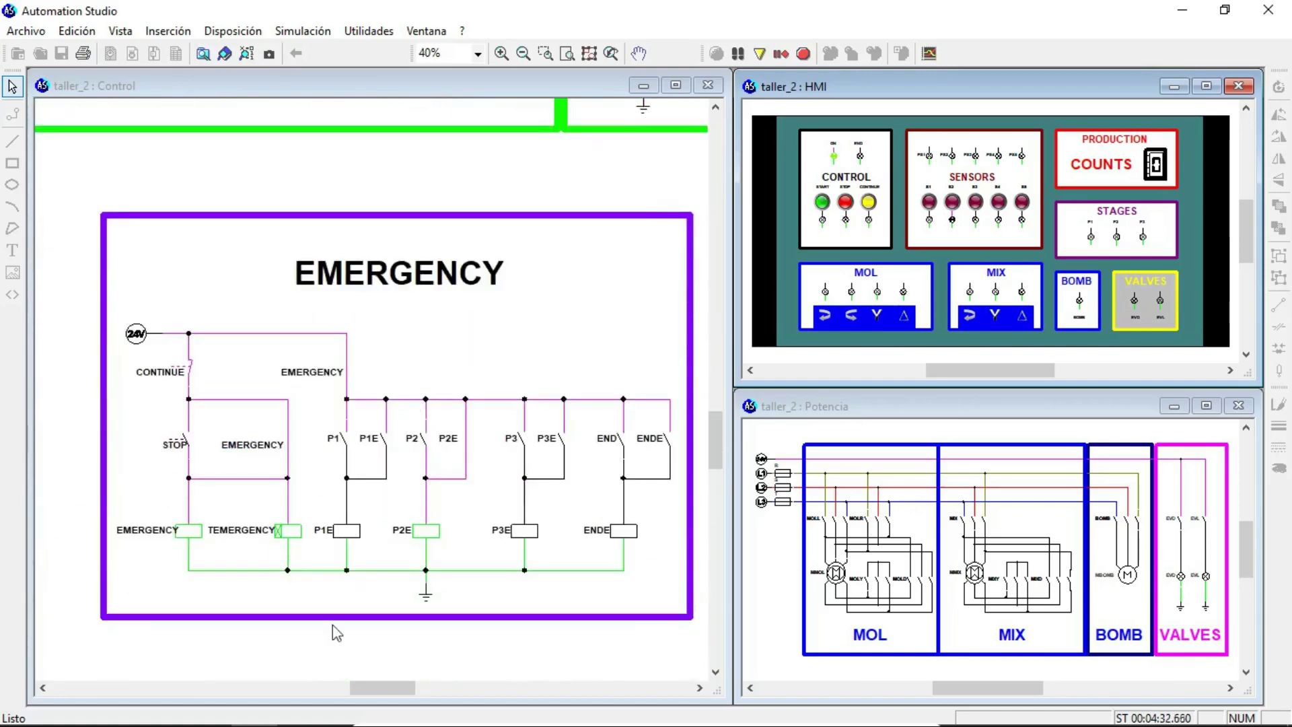
drag(394, 693, 323, 699)
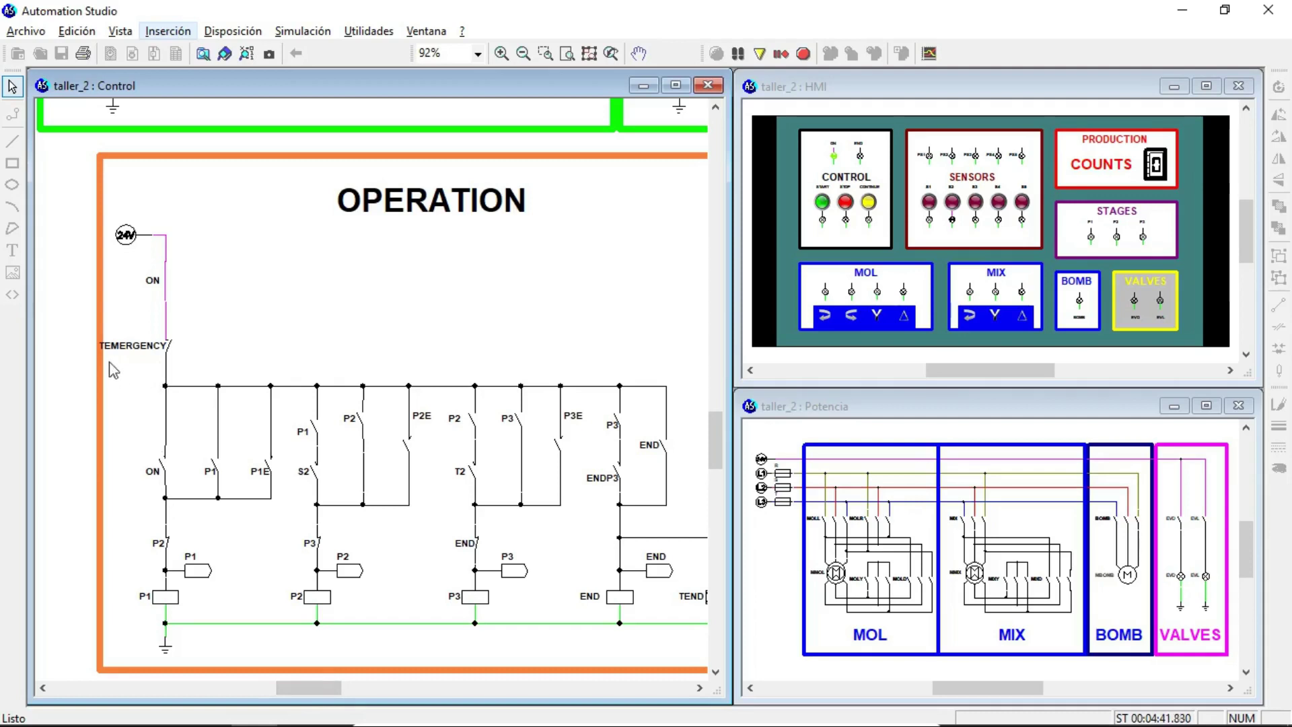
drag(309, 688, 391, 697)
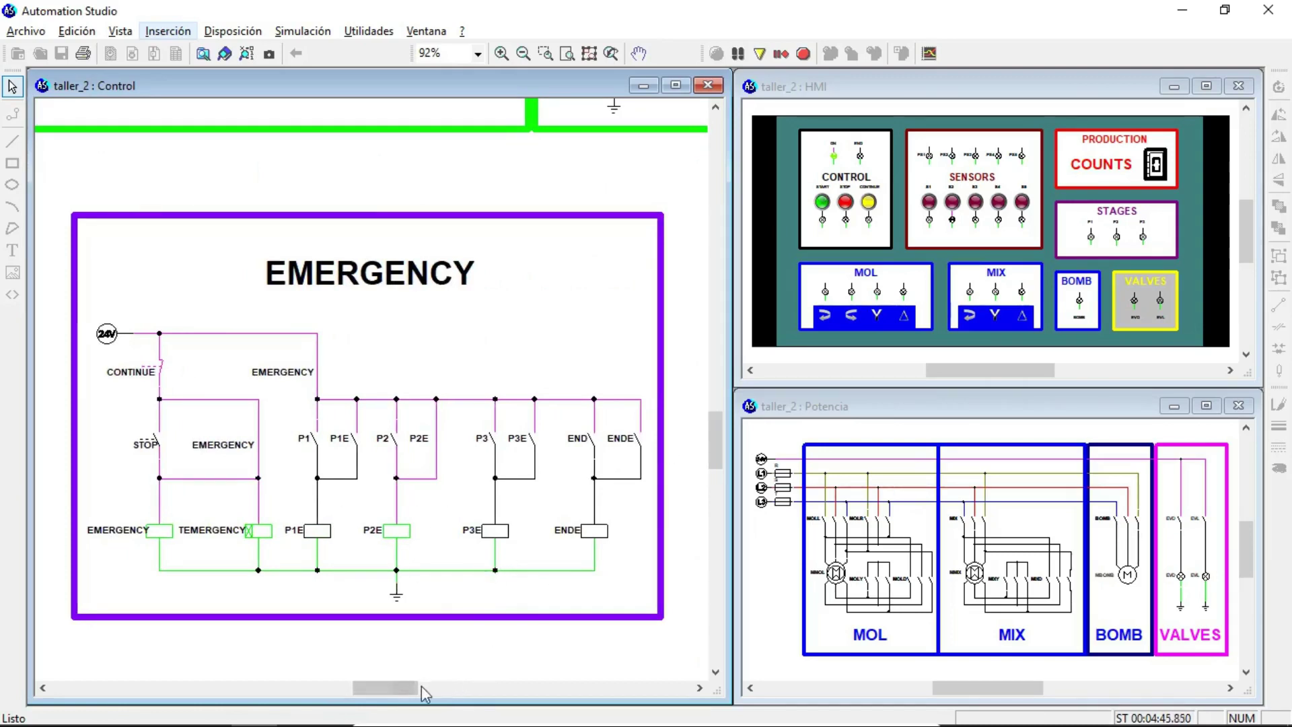
Locate the LIGHTS circuit in the Control diagram and enlarge it to fill the window.
drag(403, 685, 459, 685)
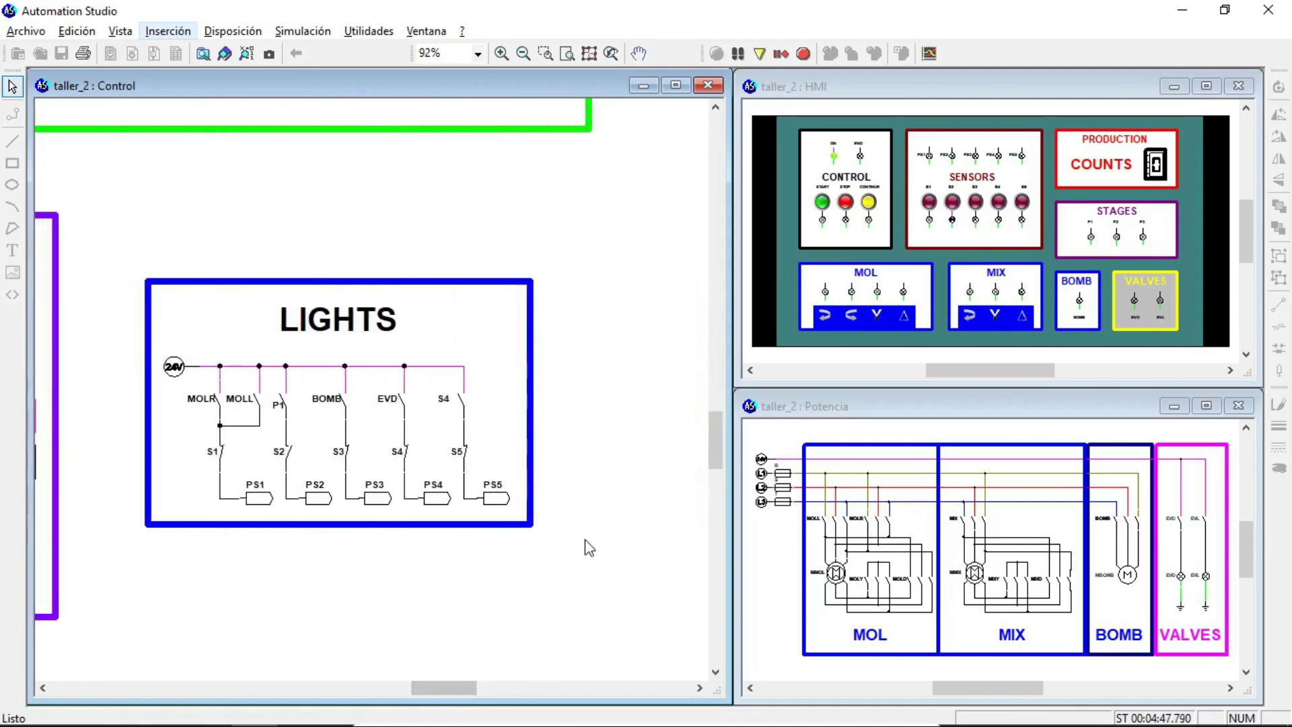
click(589, 53)
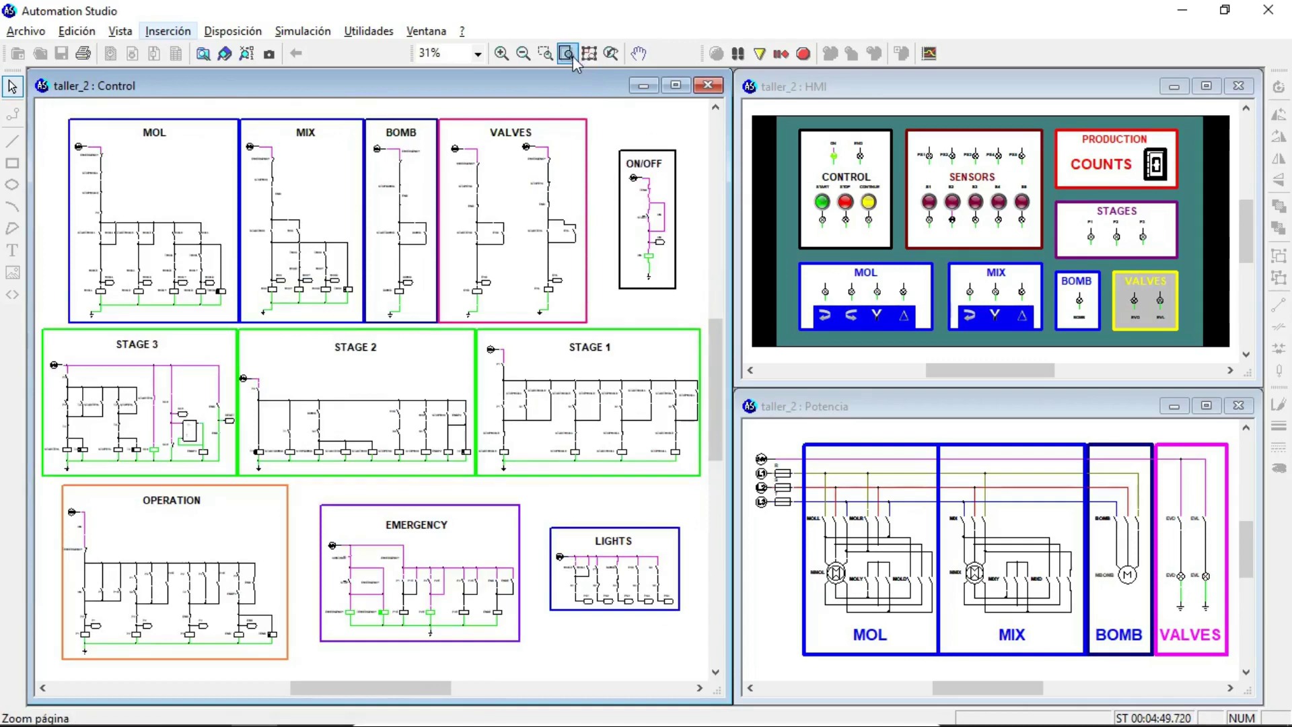
click(546, 54)
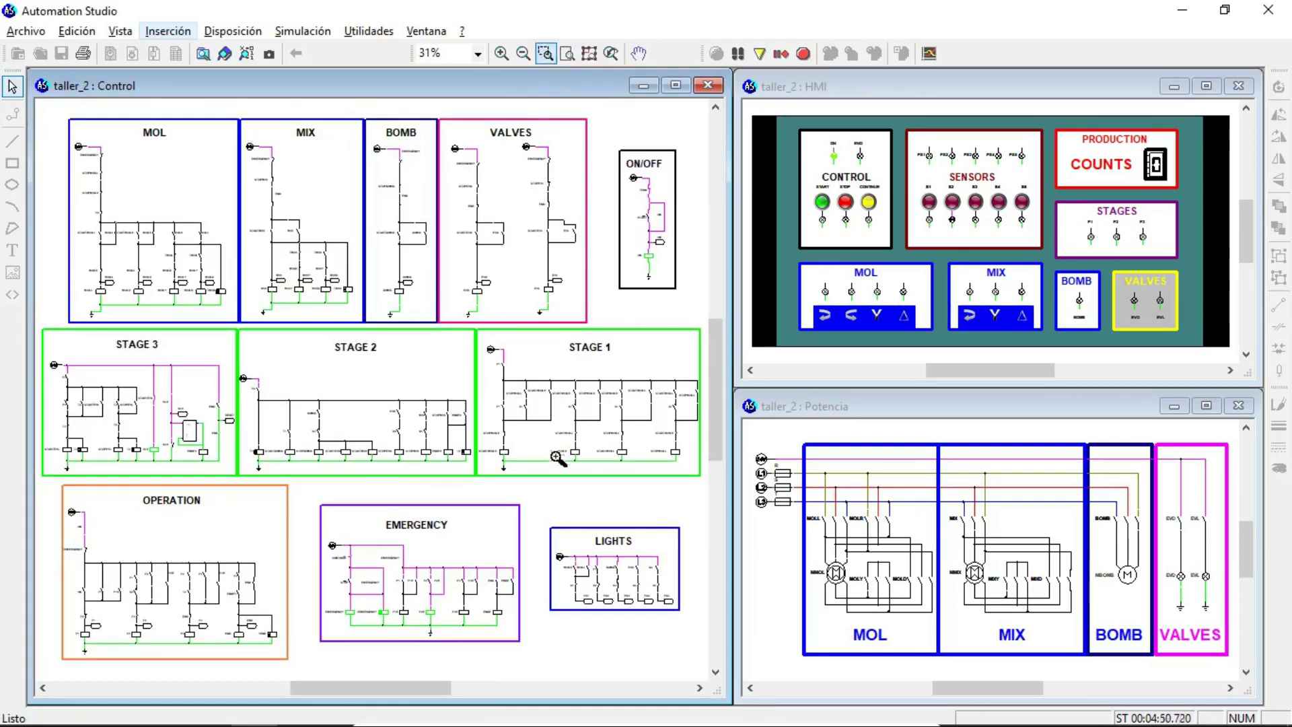
drag(698, 638, 536, 501)
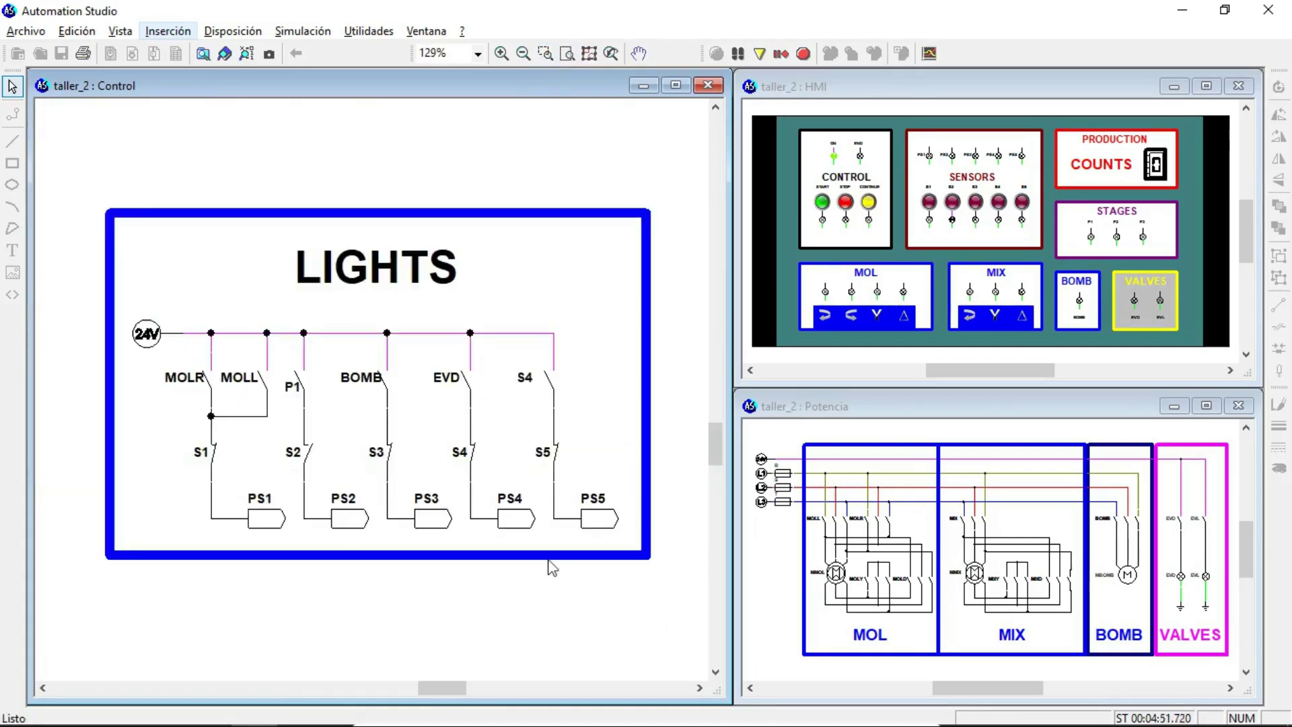
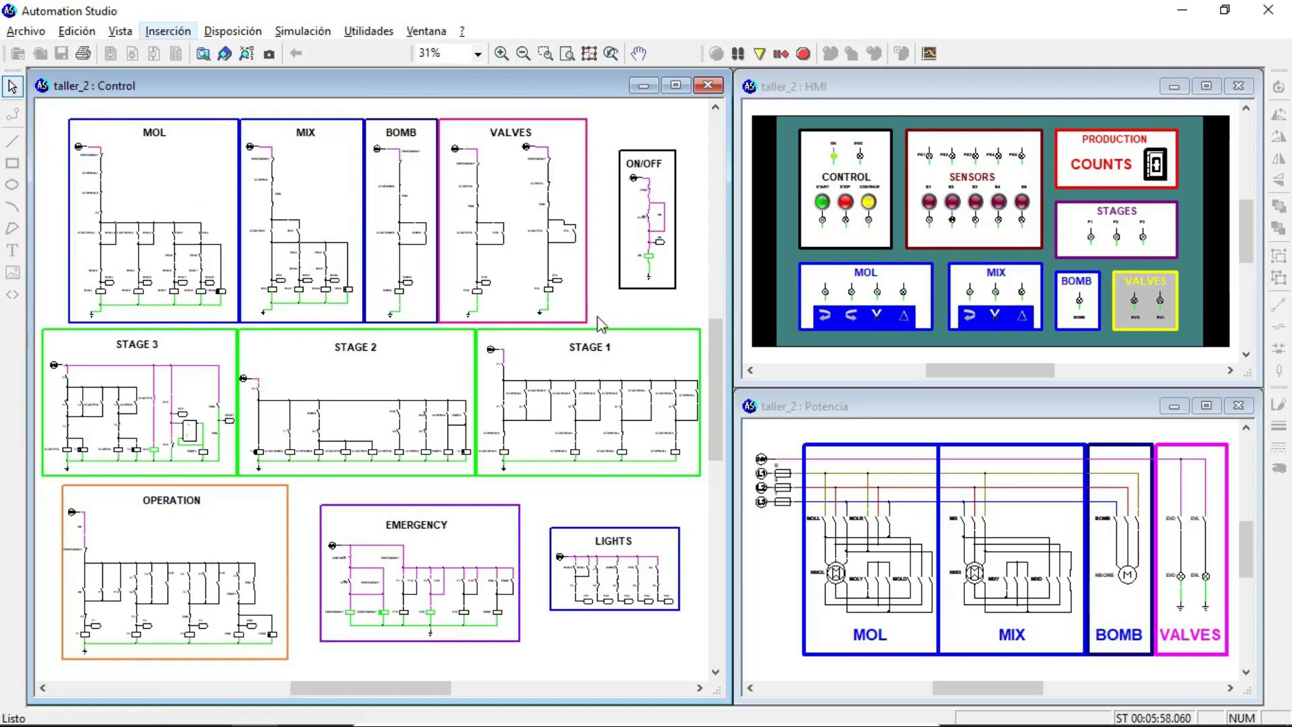
Stop the simulation and highlight the MOL, MIX, BOMB and VALVES circuits and the ON/OFF circuit by selecting them.
click(804, 54)
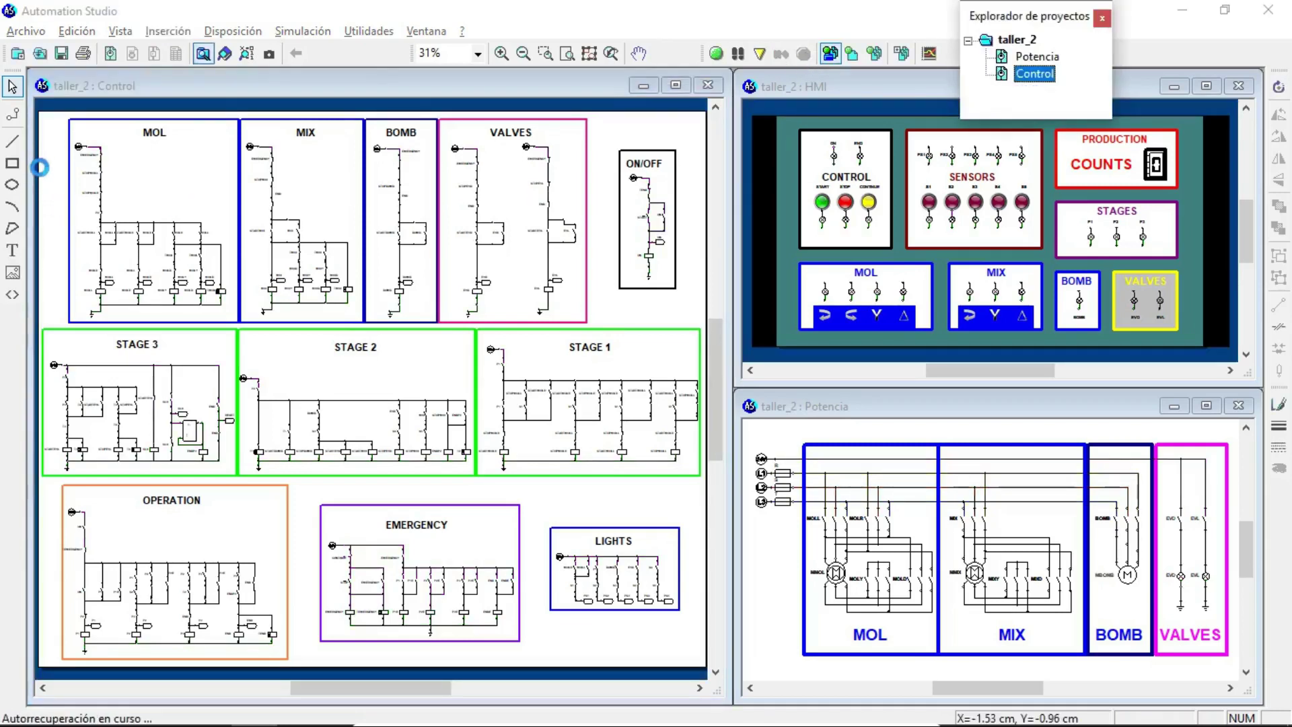
click(56, 140)
drag(57, 130, 599, 331)
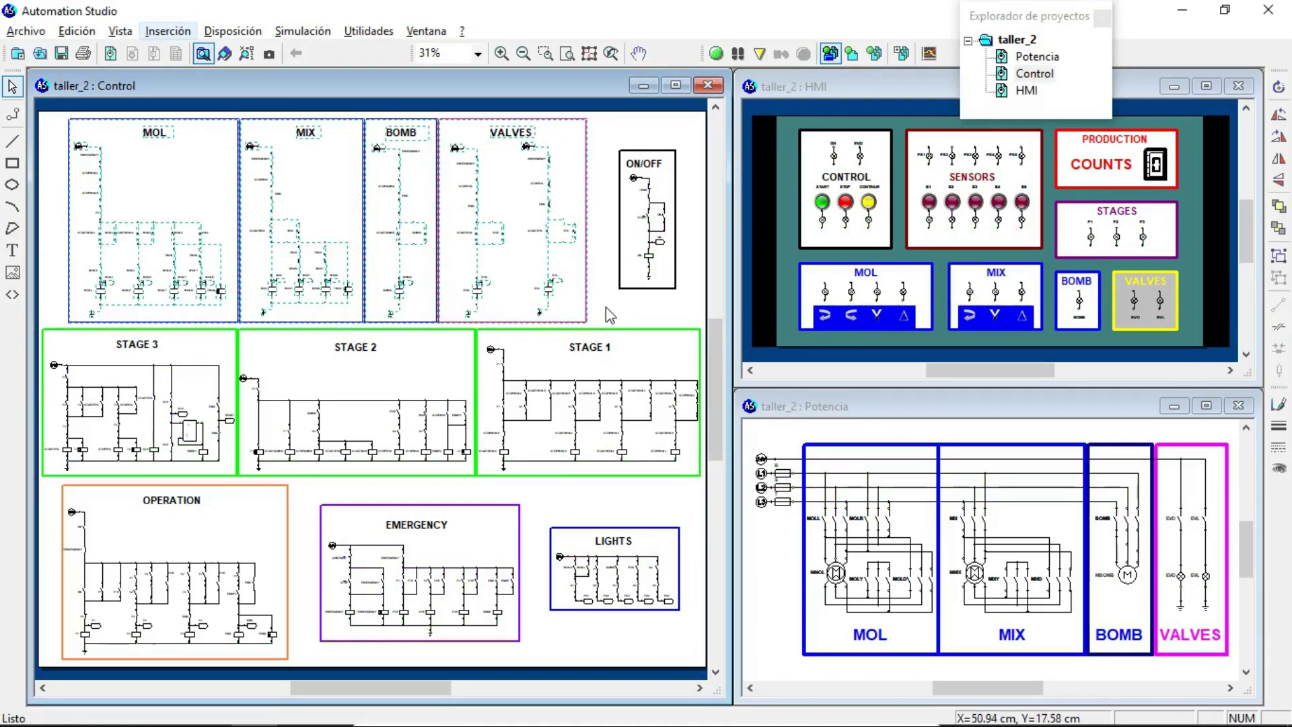
click(607, 308)
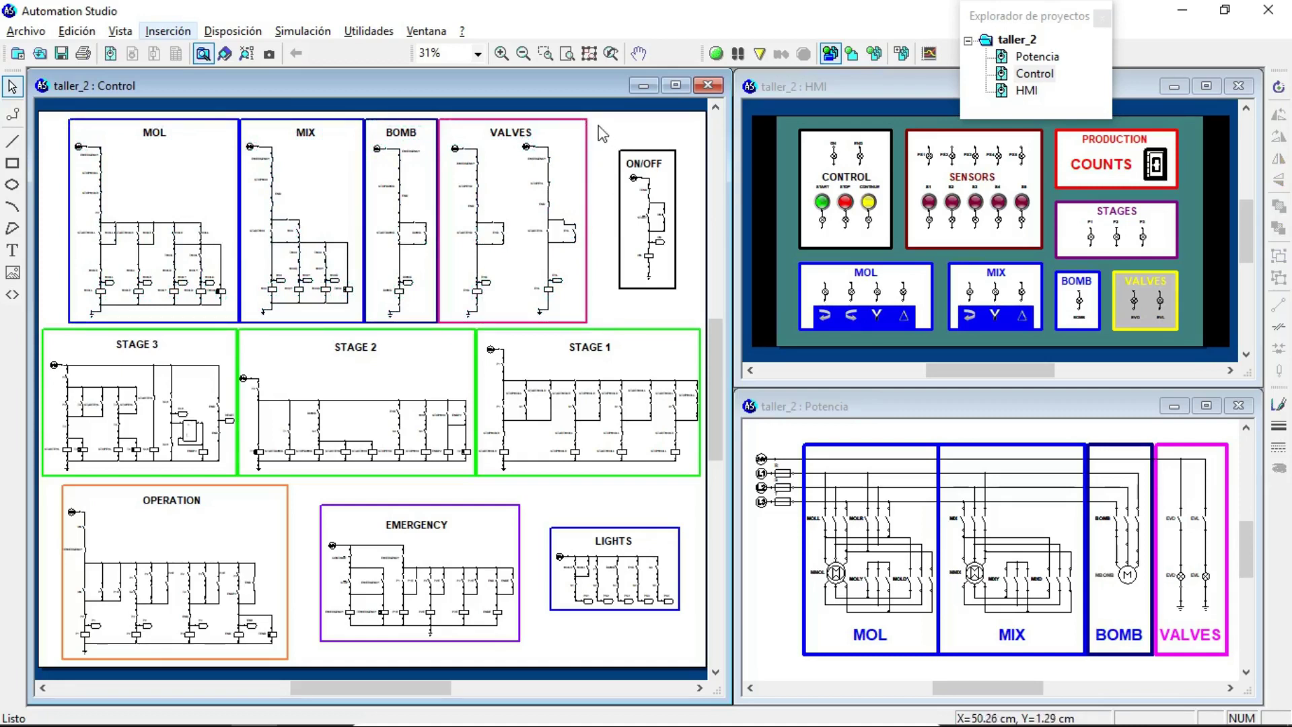
drag(605, 128, 692, 306)
click(681, 309)
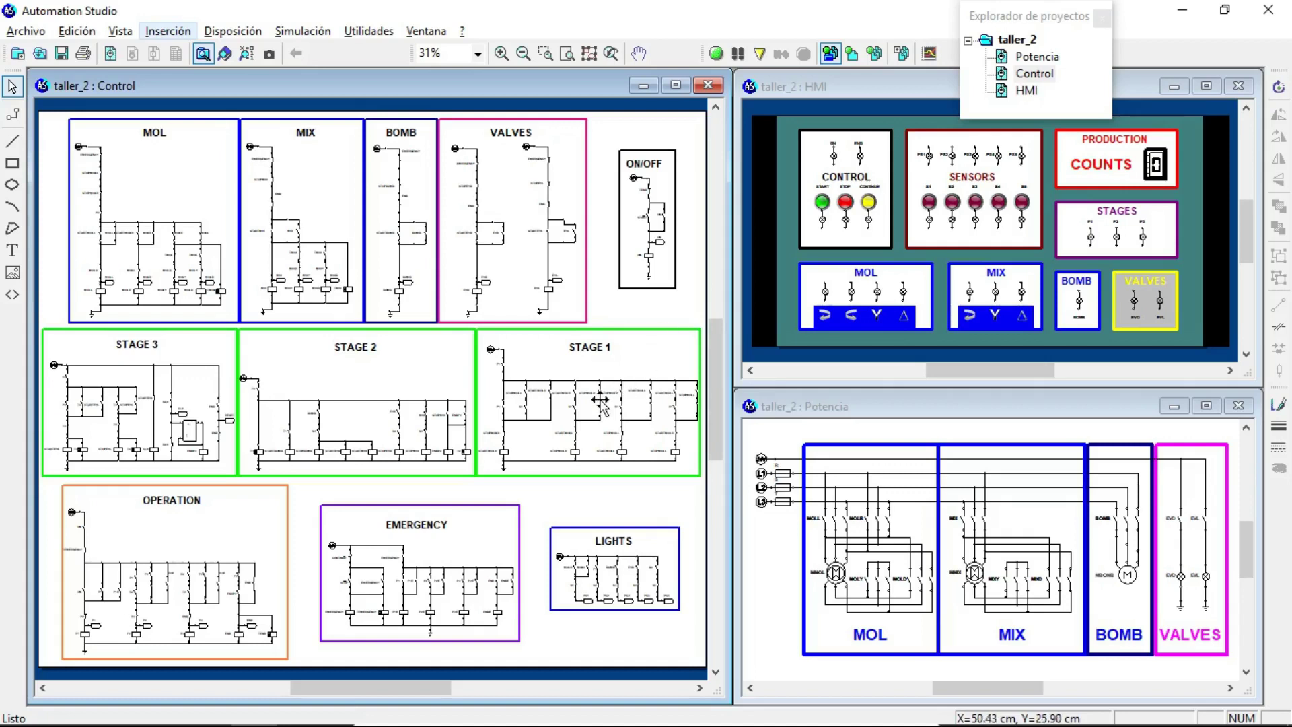
Review the stage circuits and highlight the OPERATION, EMERGENCY and LIGHTS circuits in turn by selecting each one.
drag(599, 399, 515, 401)
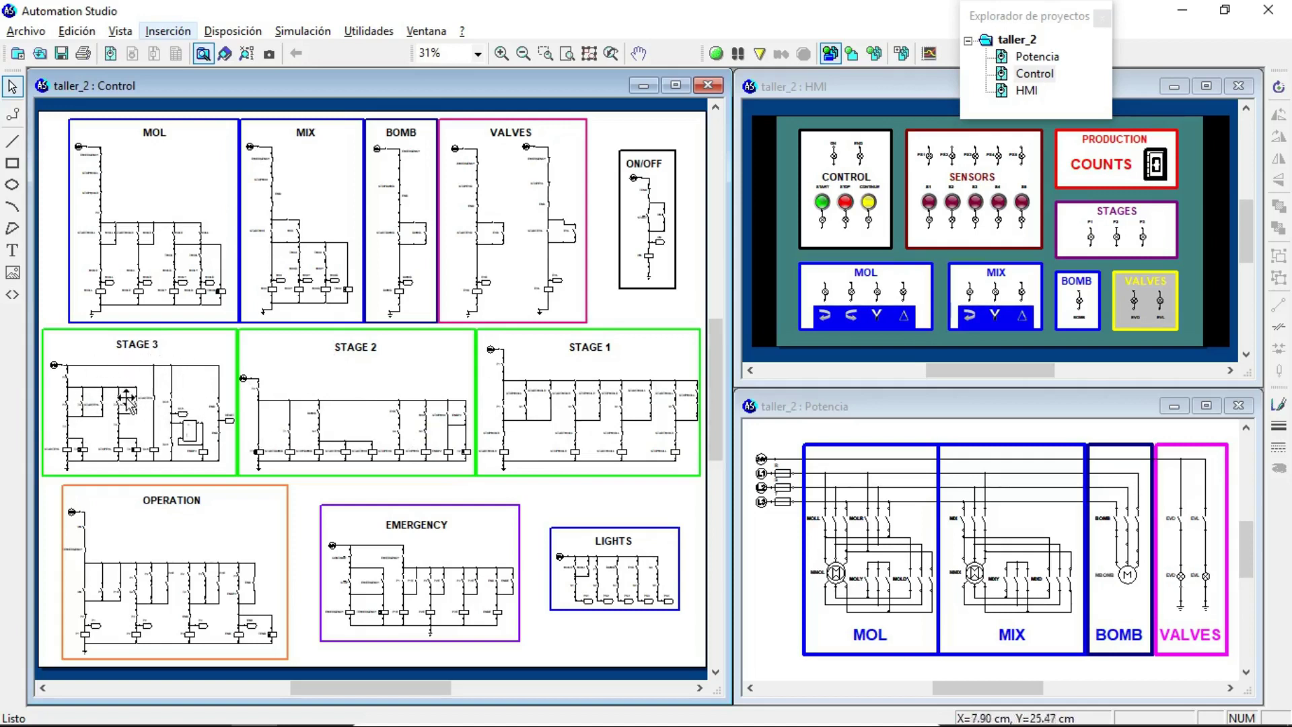
click(180, 548)
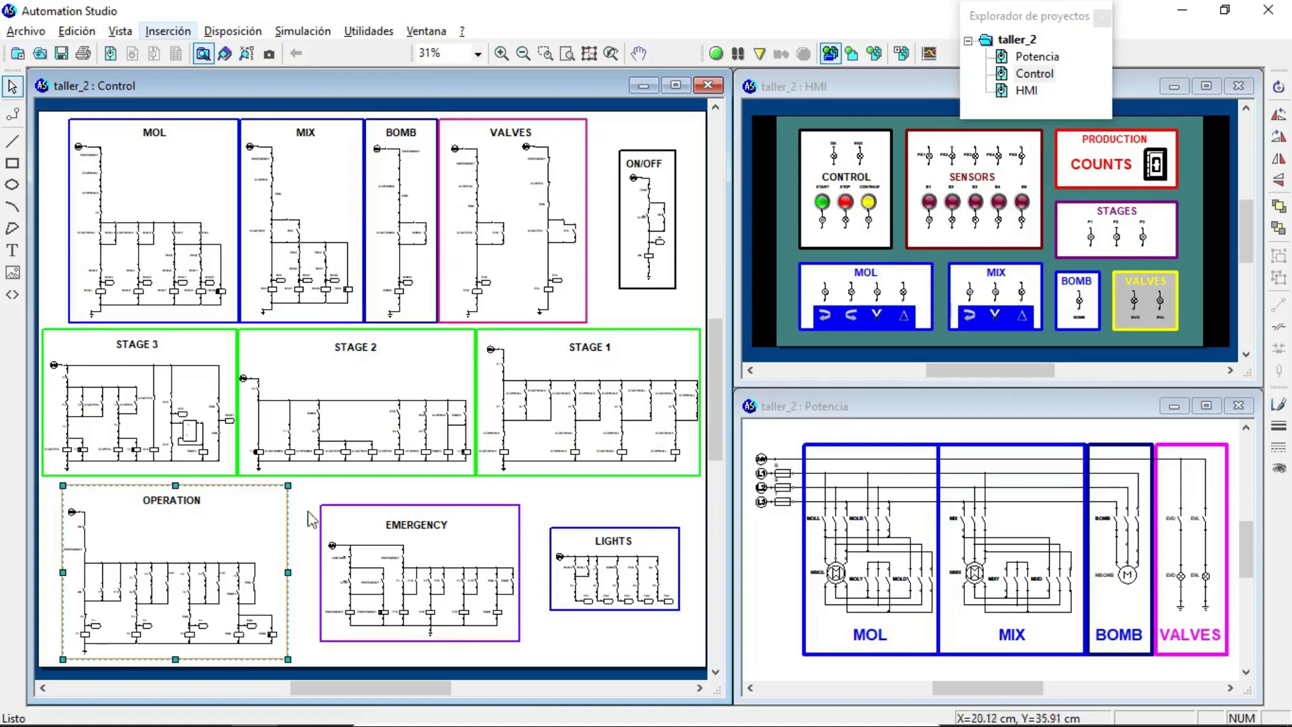
drag(540, 486, 306, 657)
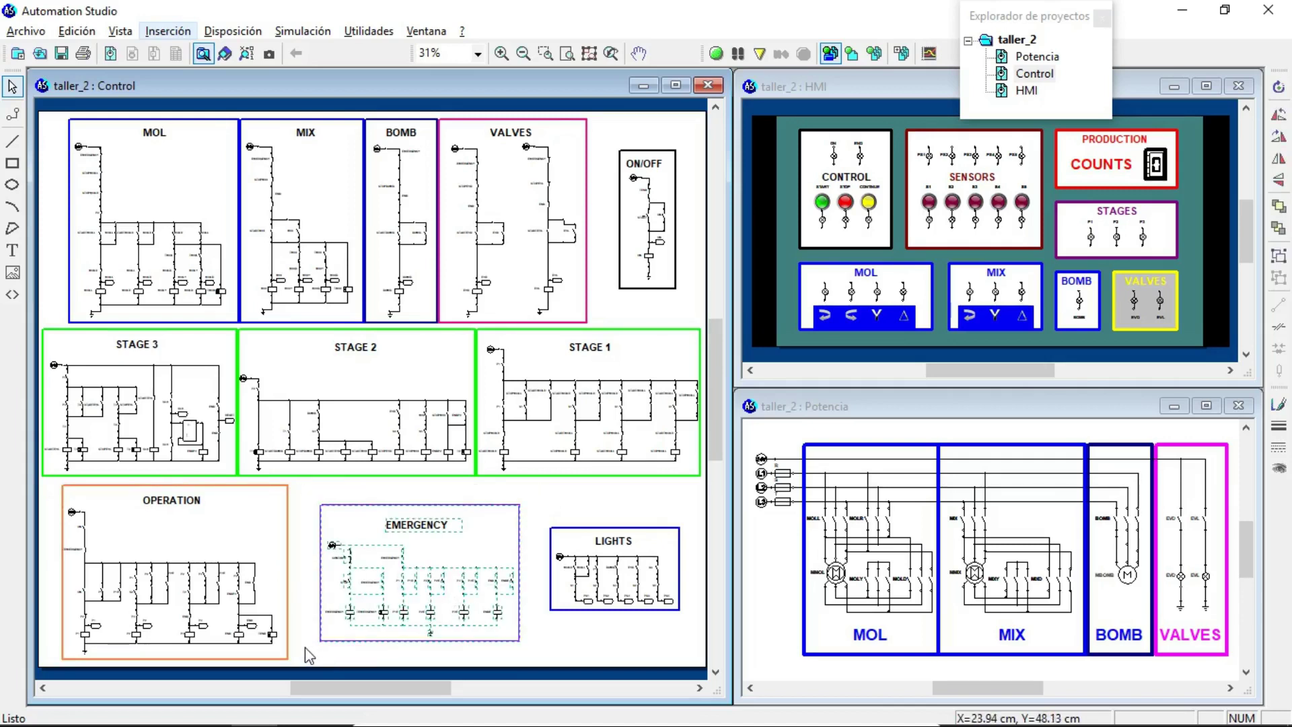
click(533, 494)
drag(533, 494, 311, 658)
click(593, 627)
drag(535, 622, 693, 512)
click(688, 513)
click(693, 512)
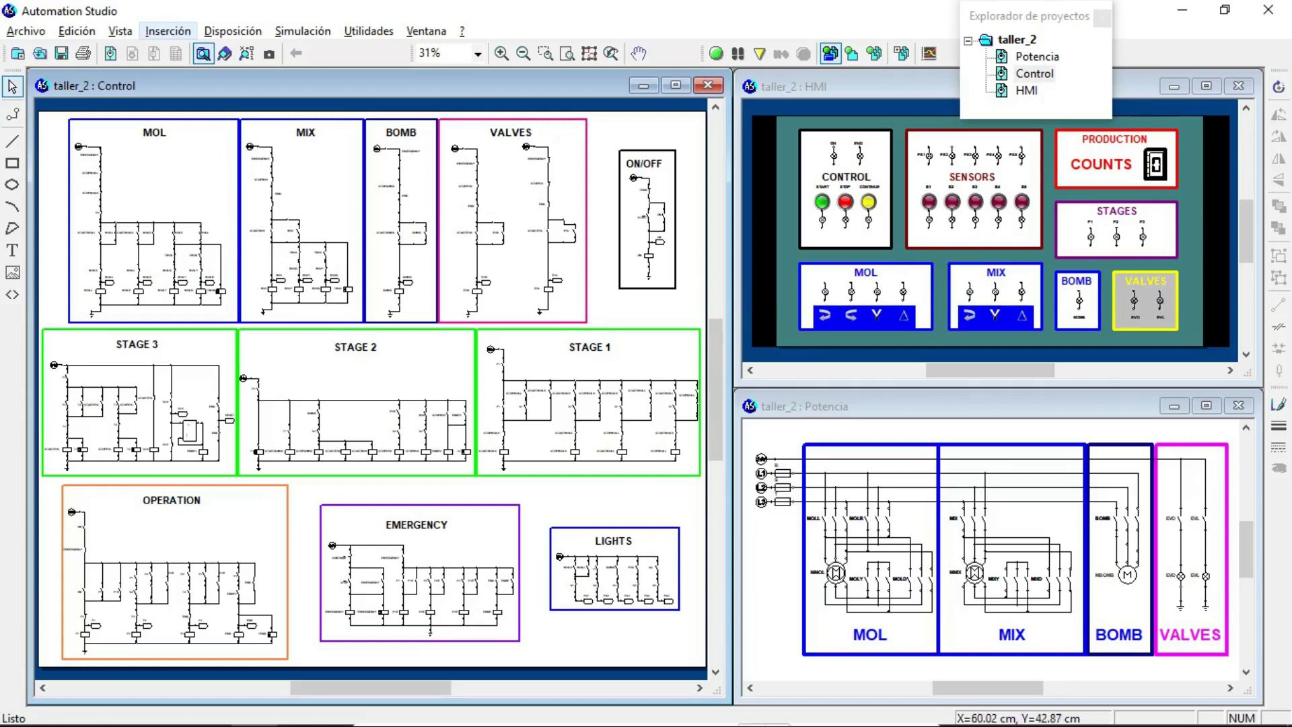
mouse_move(764, 725)
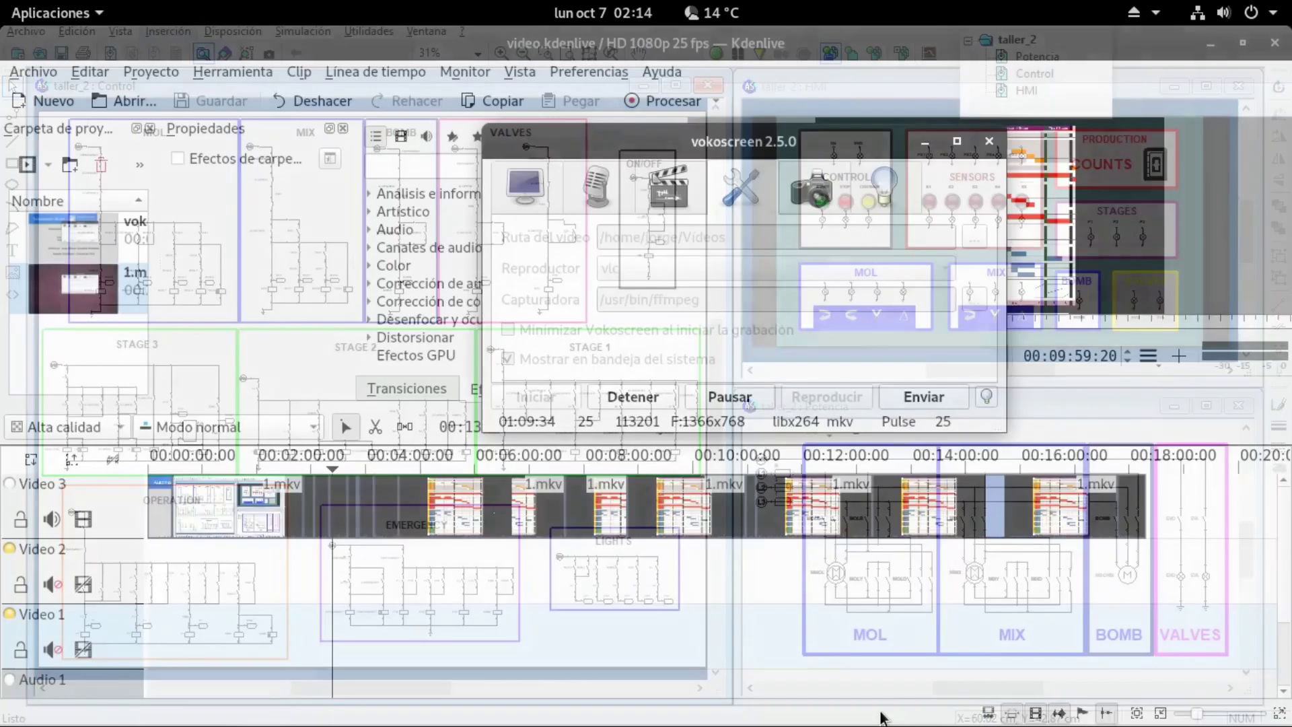